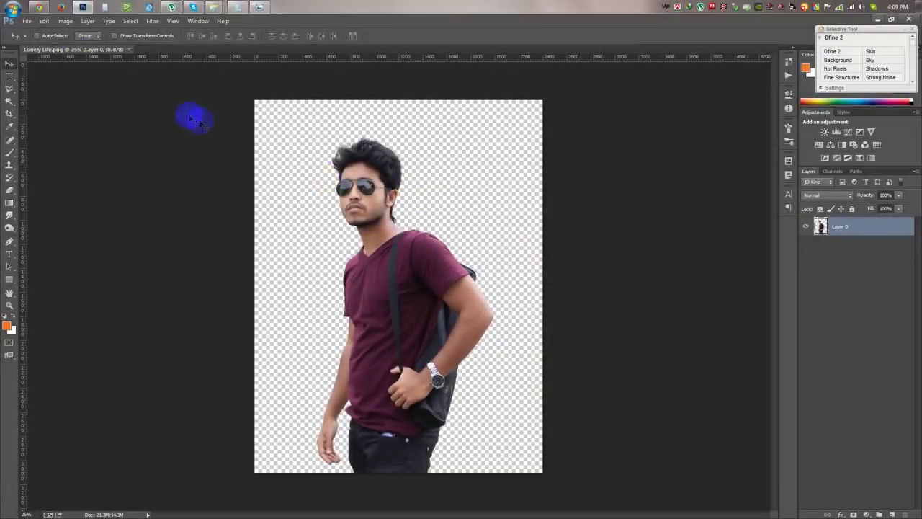
- Create a new 1920 × 1080 px document at 72 ppi, RGB 8 bit, white background
click(27, 20)
click(36, 30)
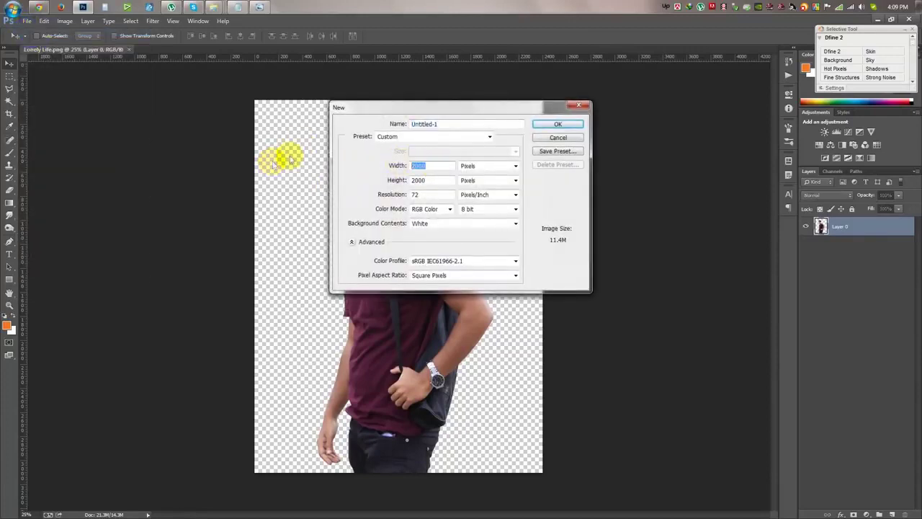
click(393, 136)
click(422, 181)
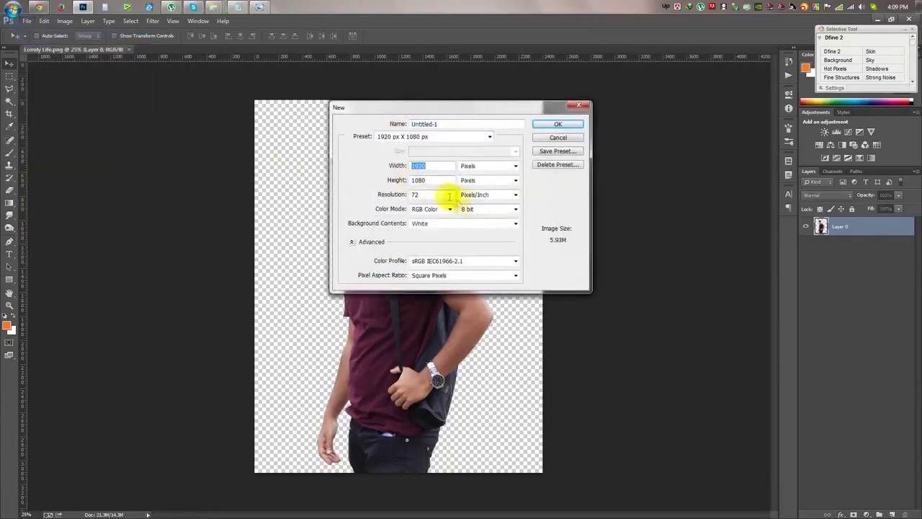
double_click(424, 195)
click(494, 209)
click(471, 217)
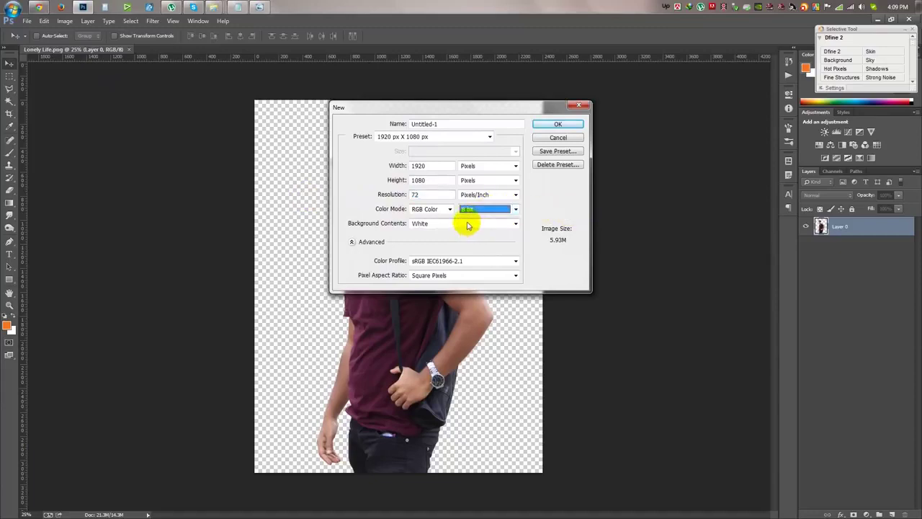
click(488, 169)
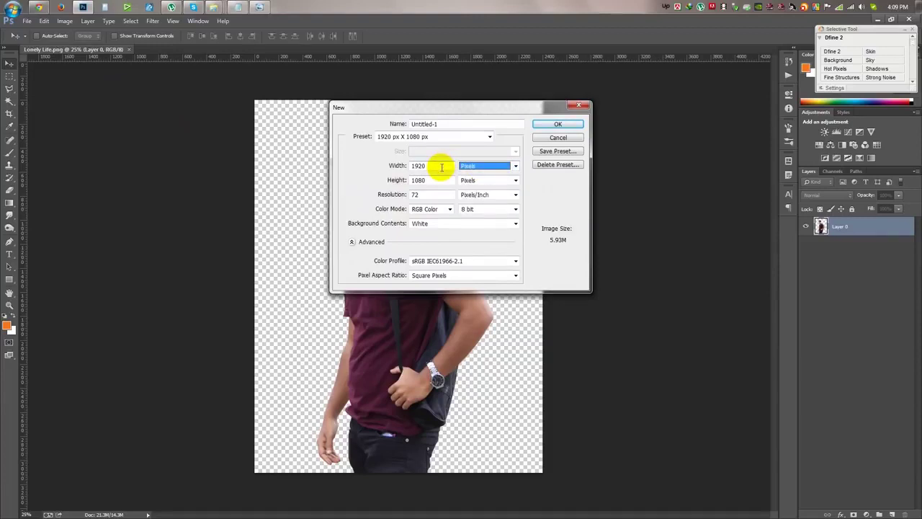
click(558, 124)
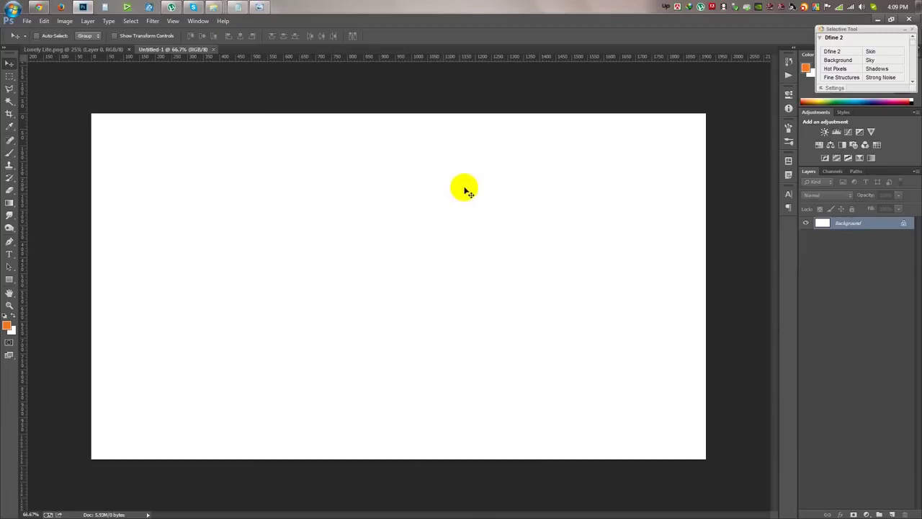
- Add a reversed, radial Black-White gradient fill layer at angle 0
click(868, 514)
click(848, 315)
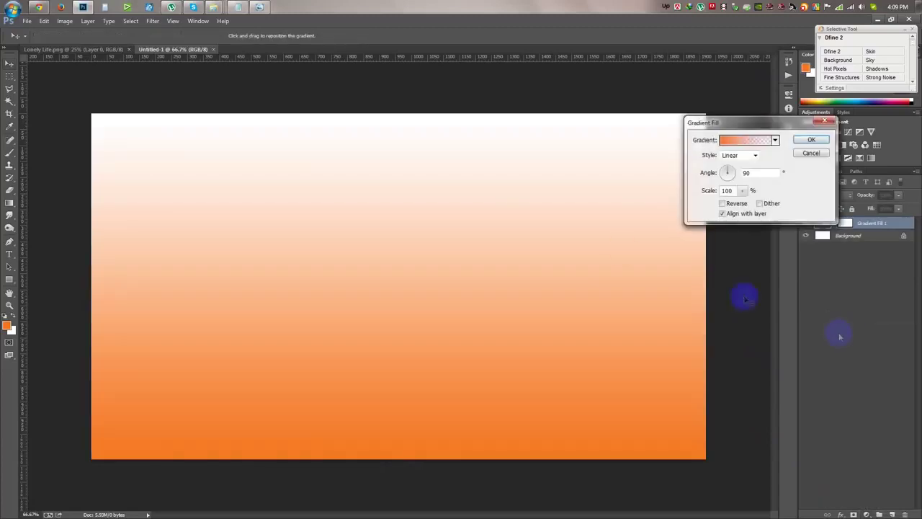
click(774, 139)
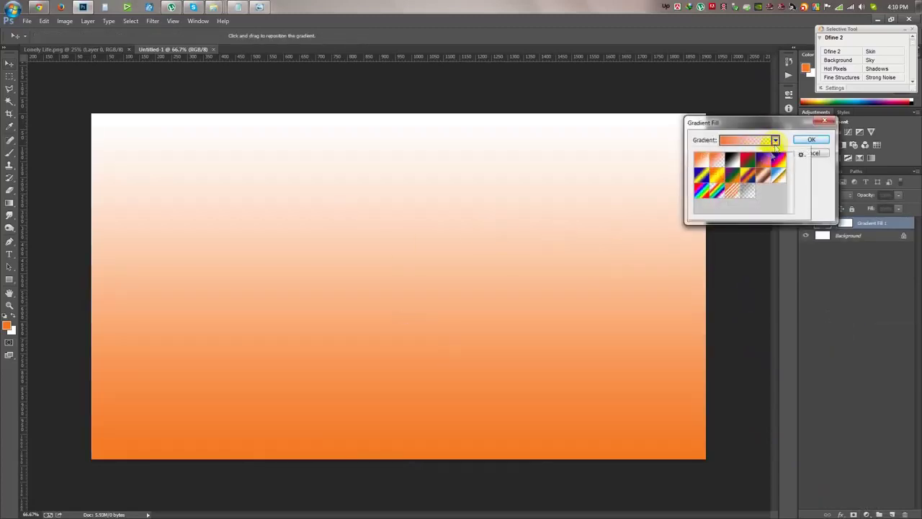
click(734, 164)
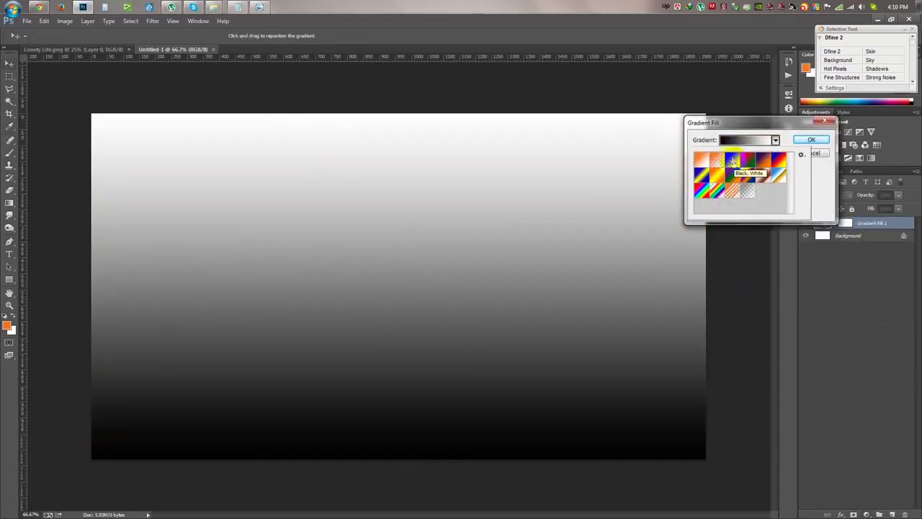
drag(728, 122, 593, 104)
click(608, 137)
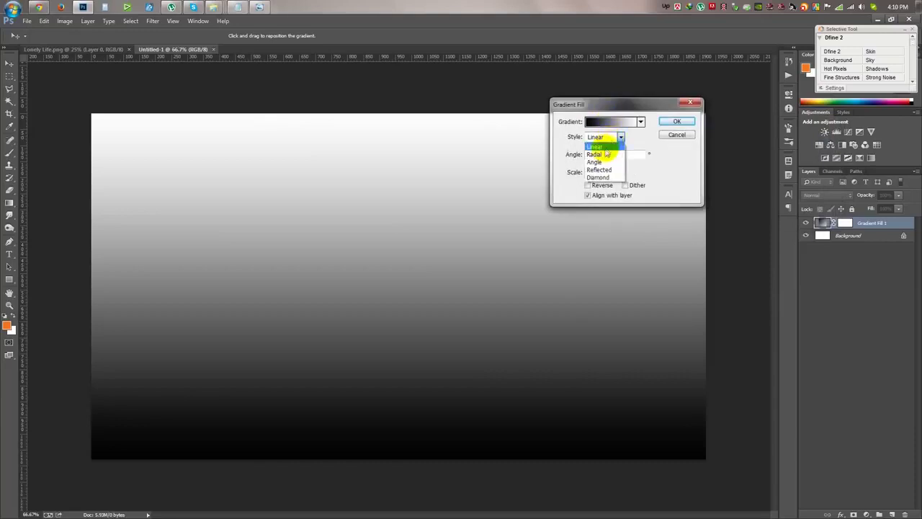
click(607, 153)
click(597, 186)
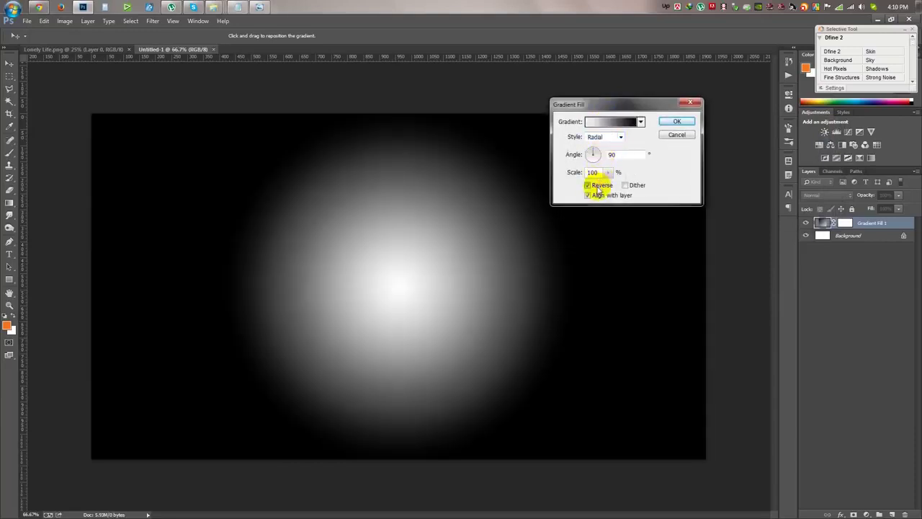
click(597, 154)
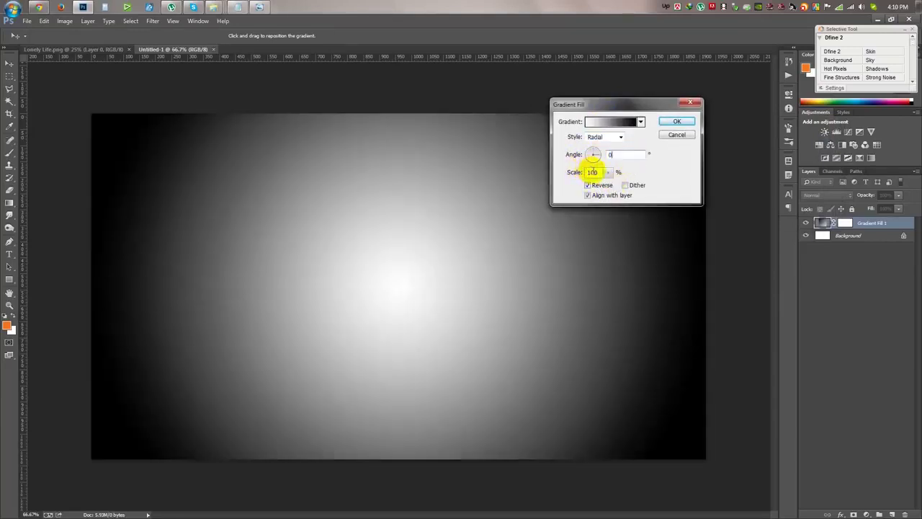
click(608, 172)
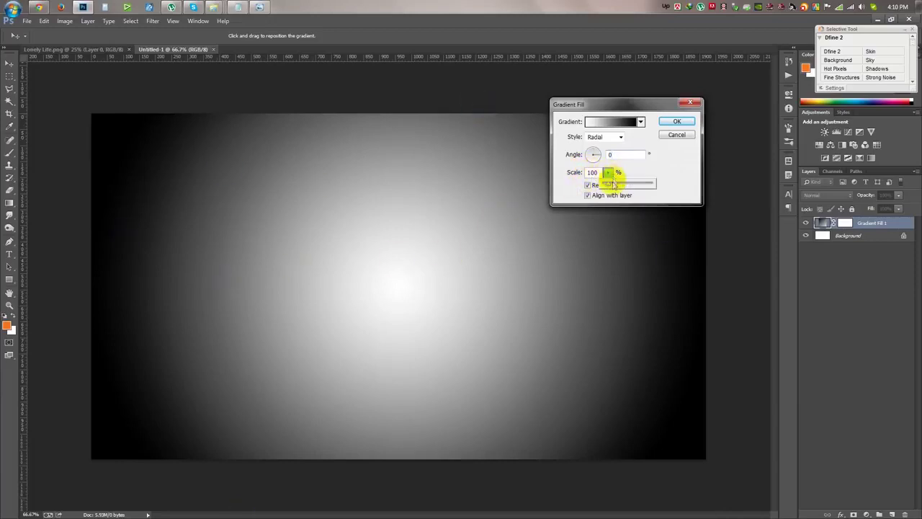
click(670, 124)
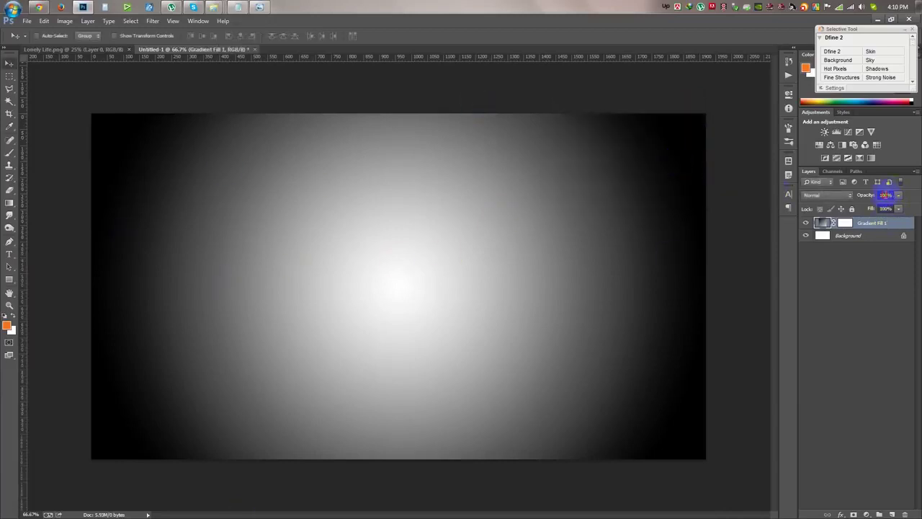
- Enlarge the gradient scale to 189% and lower the layer opacity to 36%
text(40)
key(Return)
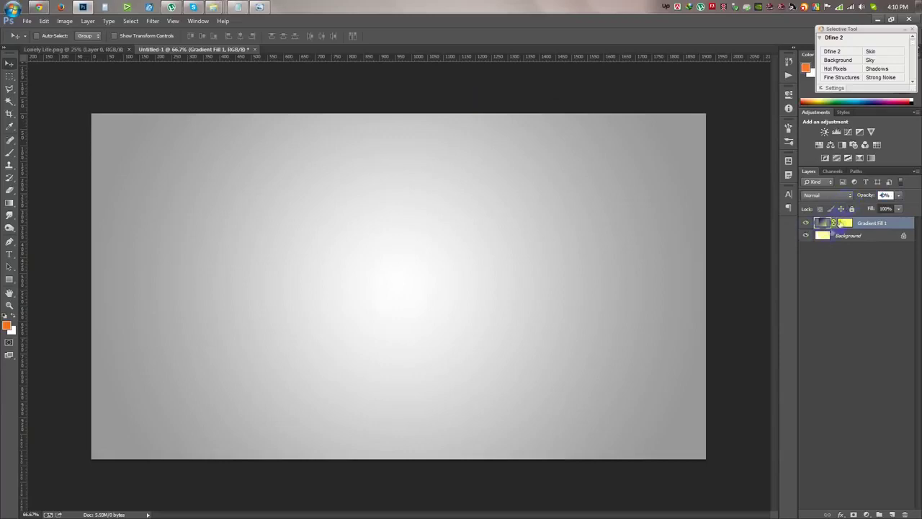
double_click(824, 224)
click(608, 172)
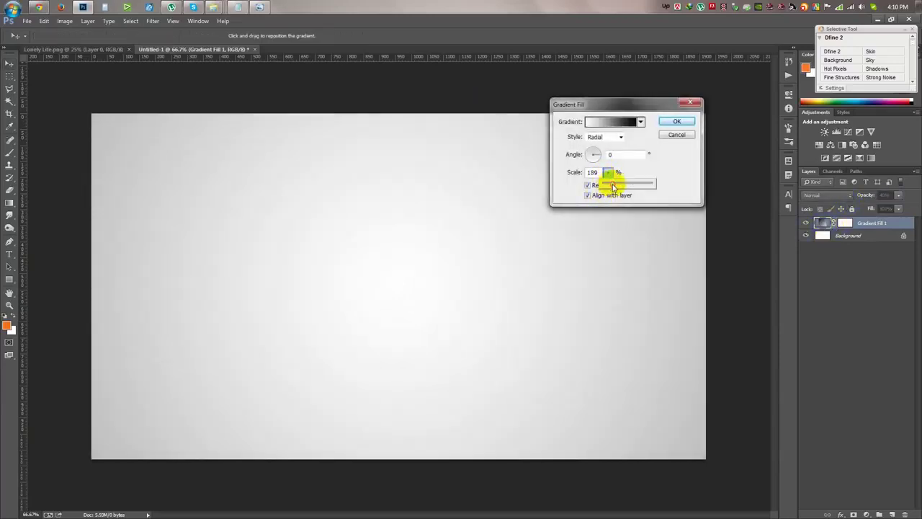
drag(611, 184, 614, 184)
click(677, 121)
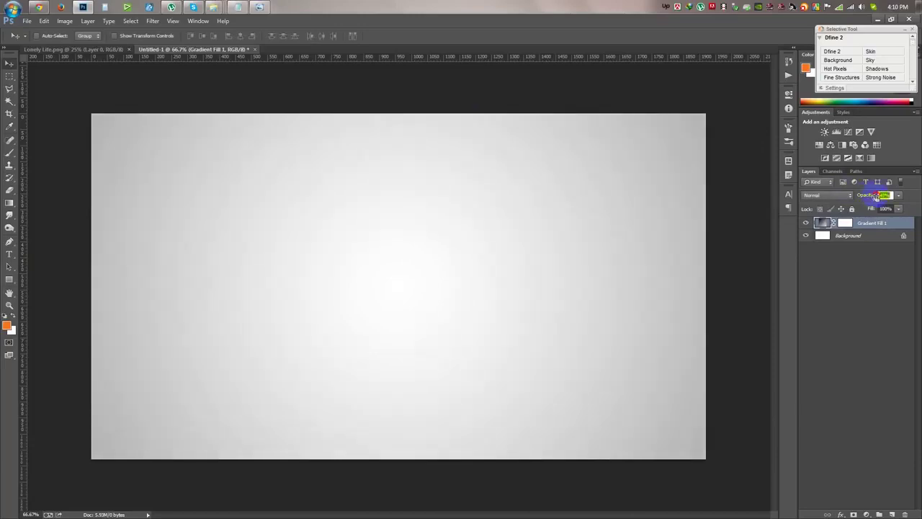
drag(874, 196, 828, 206)
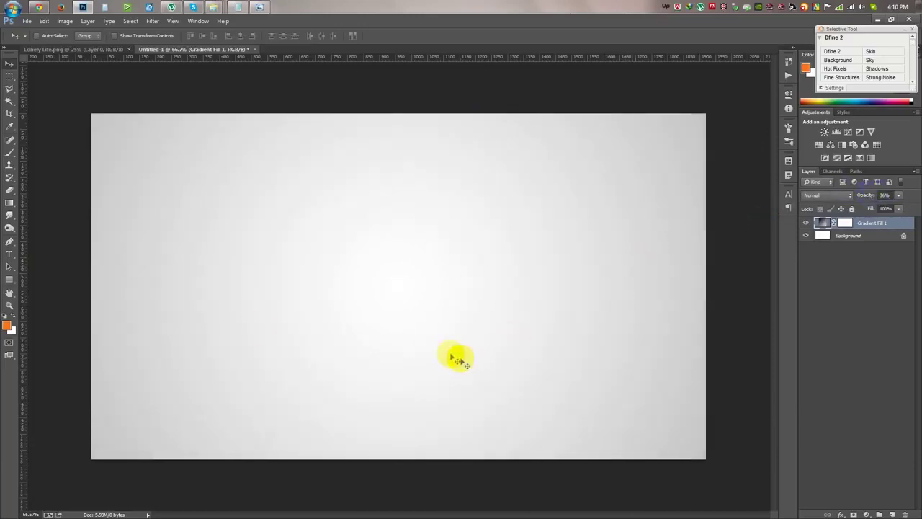
click(108, 48)
- Drag the man into Untitled-1, scale him to about 37% and centre him
mouse_move(309, 192)
mouse_down()
mouse_move(207, 49)
mouse_move(375, 232)
mouse_up()
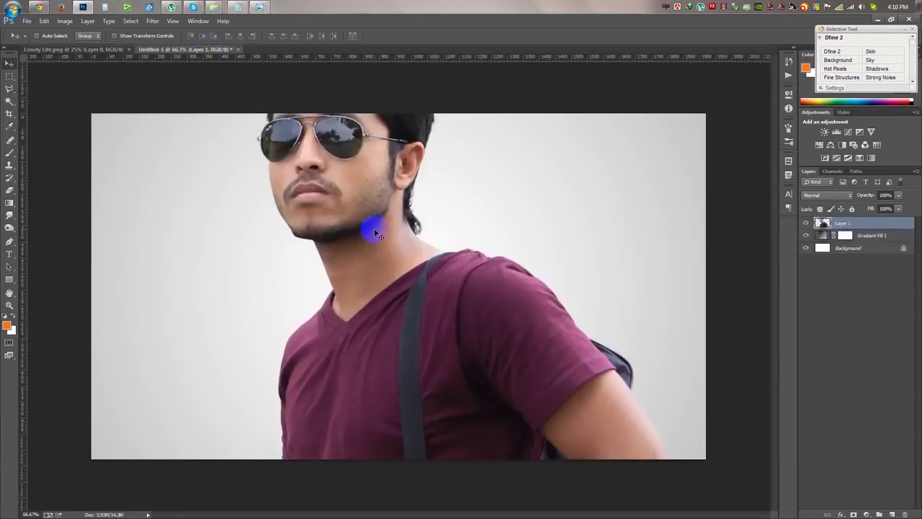
key(ctrl+t)
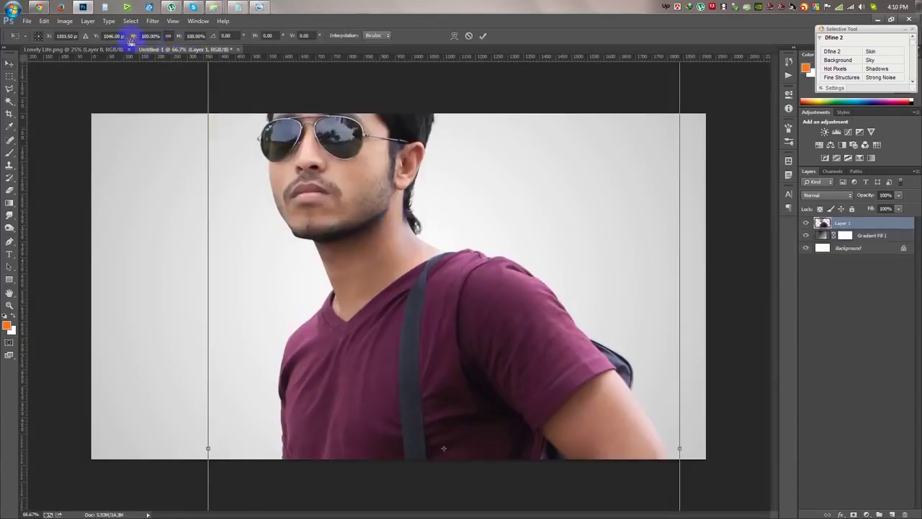
drag(131, 42, 103, 58)
mouse_move(491, 386)
mouse_down()
mouse_move(461, 253)
mouse_move(472, 235)
mouse_up()
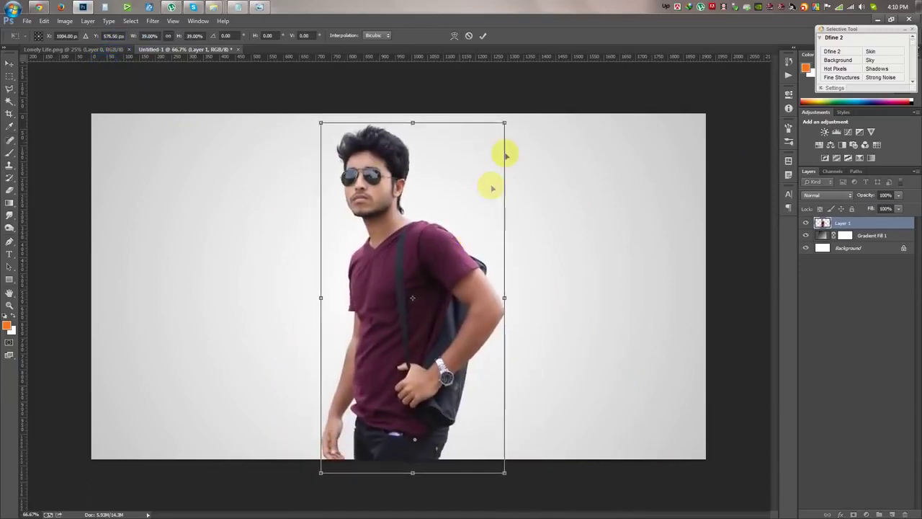
drag(505, 122, 477, 183)
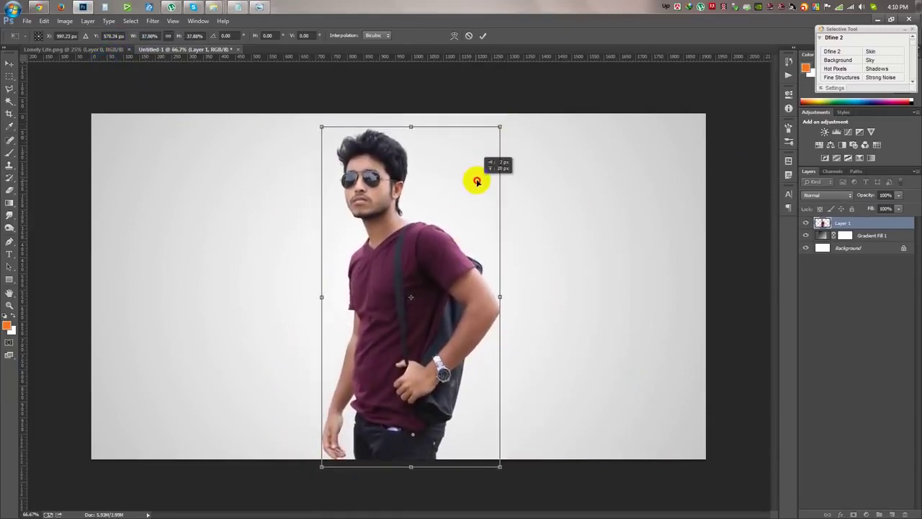
drag(476, 182, 456, 171)
click(482, 35)
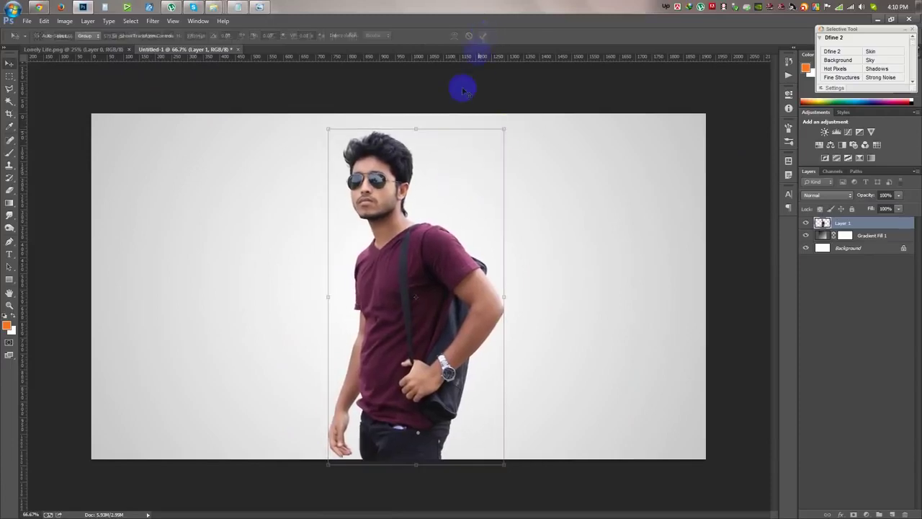
scroll(431, 272, up, 3)
scroll(431, 272, down, 1)
scroll(432, 264, down, 2)
scroll(416, 140, up, 3)
- Spot-heal the small dark blemish near the man's jaw using Content-Aware
scroll(345, 84, up, 2)
scroll(396, 104, up, 2)
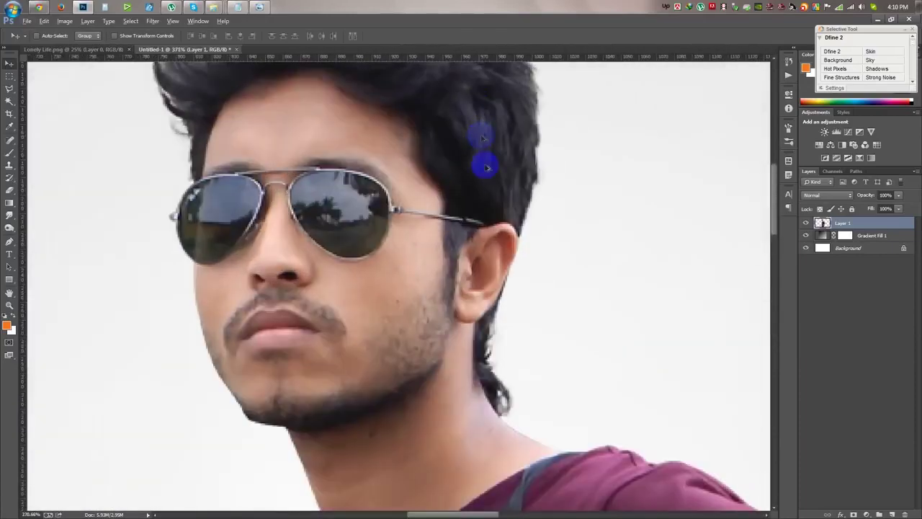
click(14, 144)
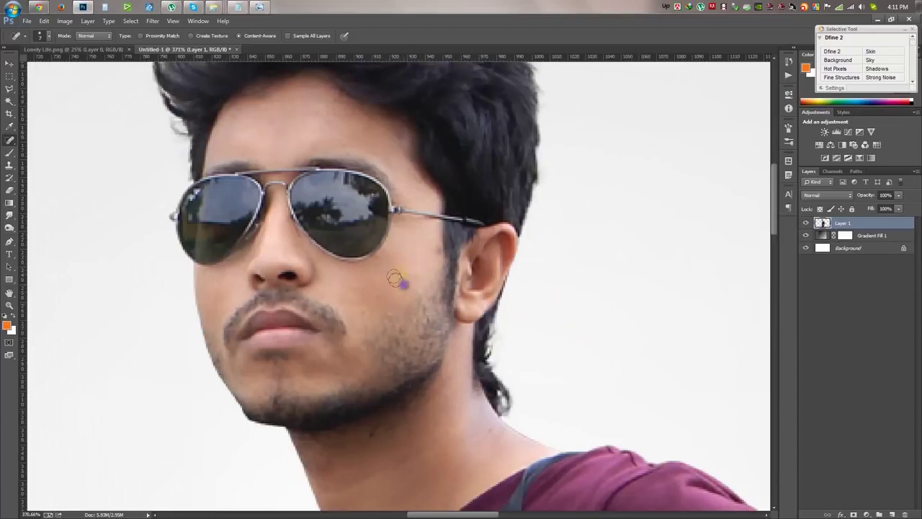
click(370, 432)
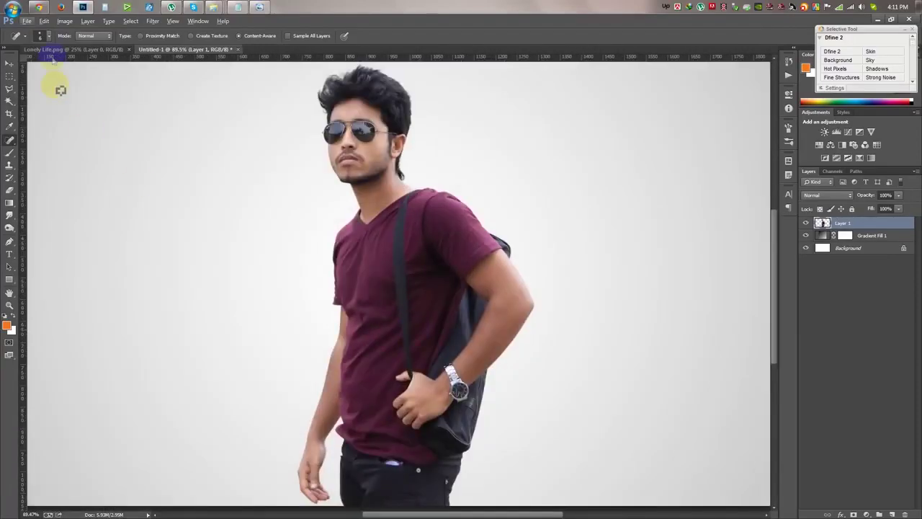
click(64, 21)
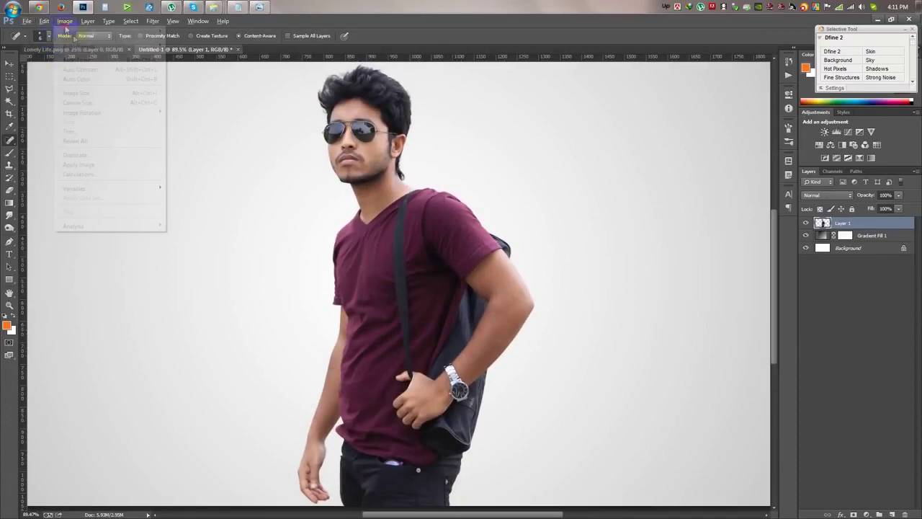
- Apply auto tone, then Levels with black input 13 and white input about 237
click(97, 70)
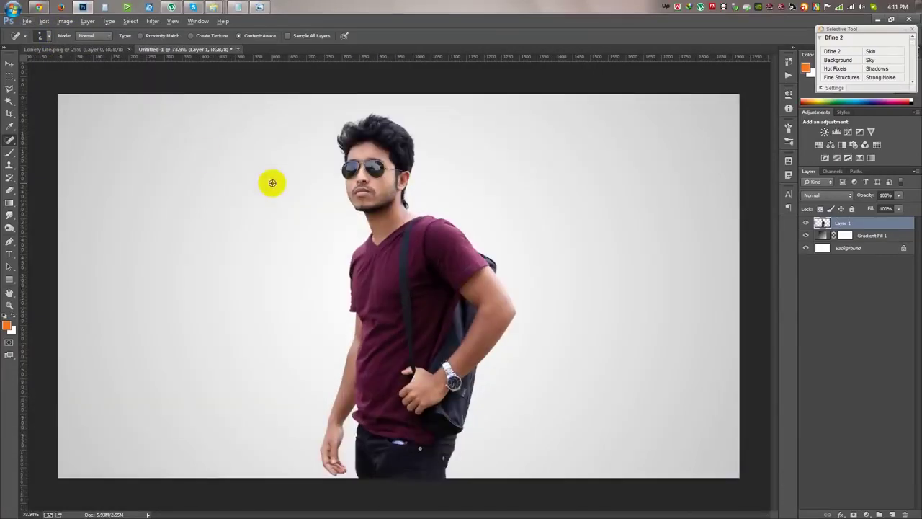
click(64, 21)
click(194, 55)
drag(536, 187, 546, 189)
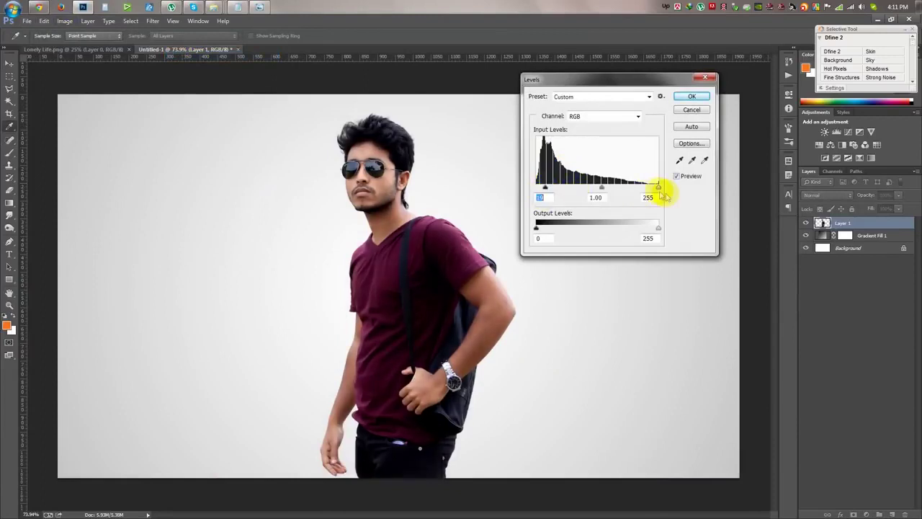
drag(657, 187, 646, 191)
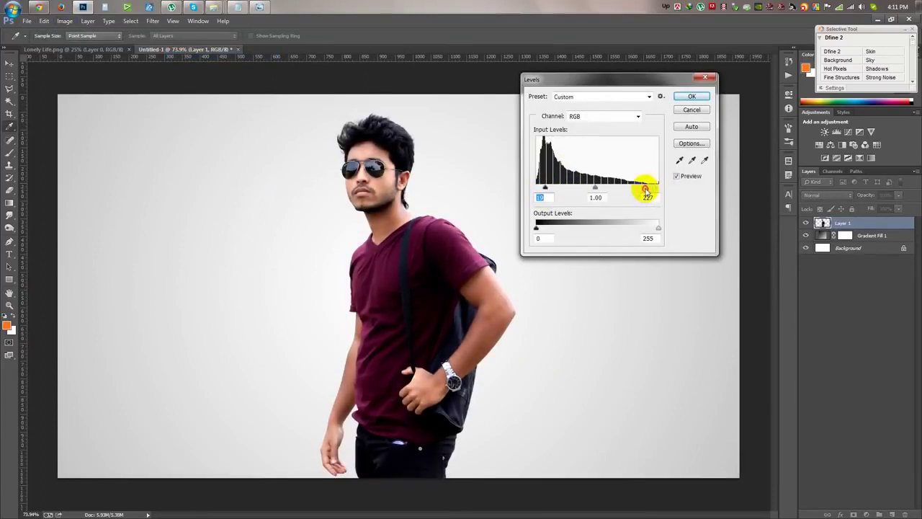
click(690, 96)
key(j)
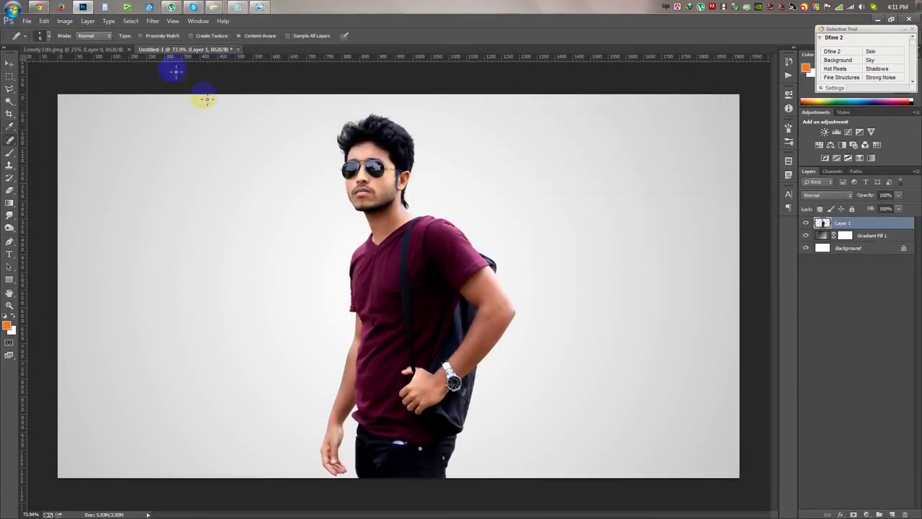
- Try Vibrance +100 with Saturation +35, then cancel the adjustment
click(65, 21)
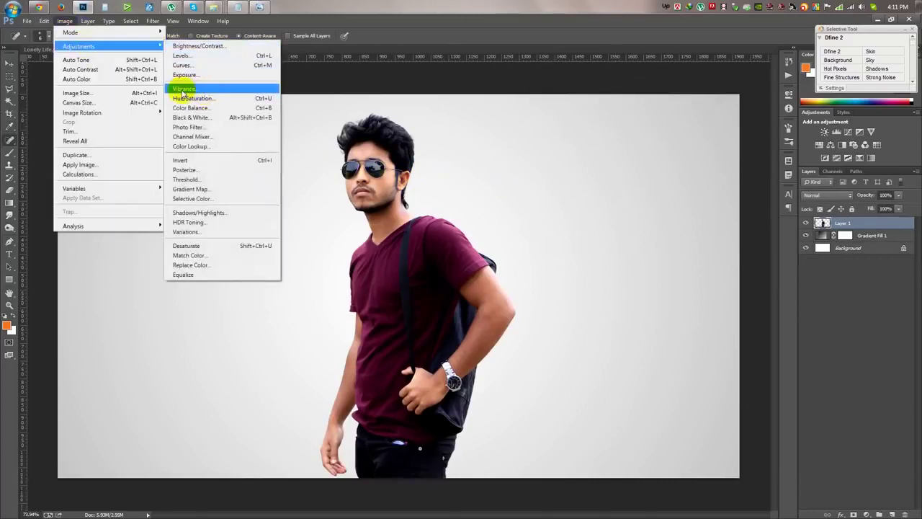
click(191, 88)
drag(547, 207, 562, 208)
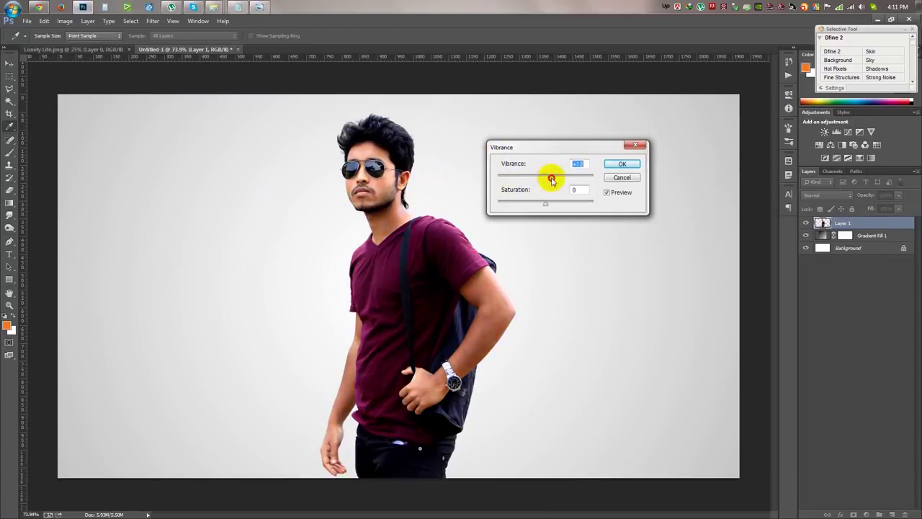
drag(551, 179, 596, 181)
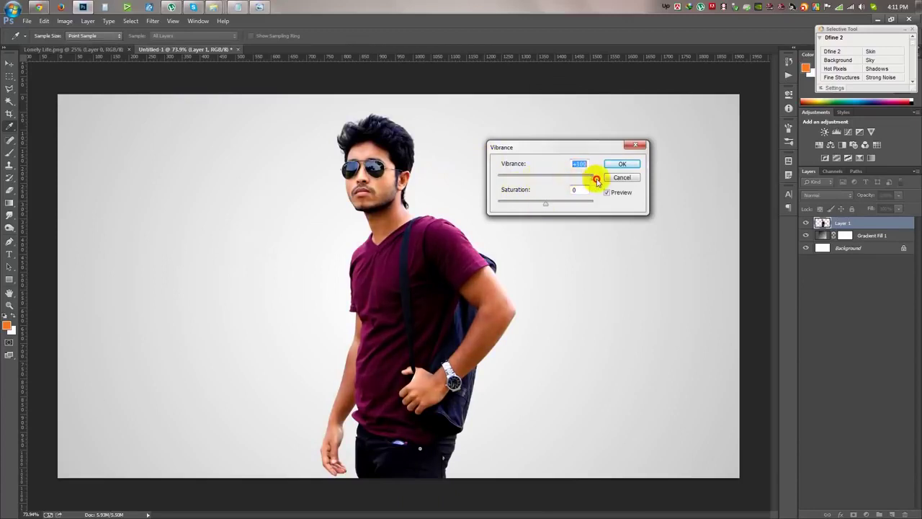
click(624, 178)
key(j)
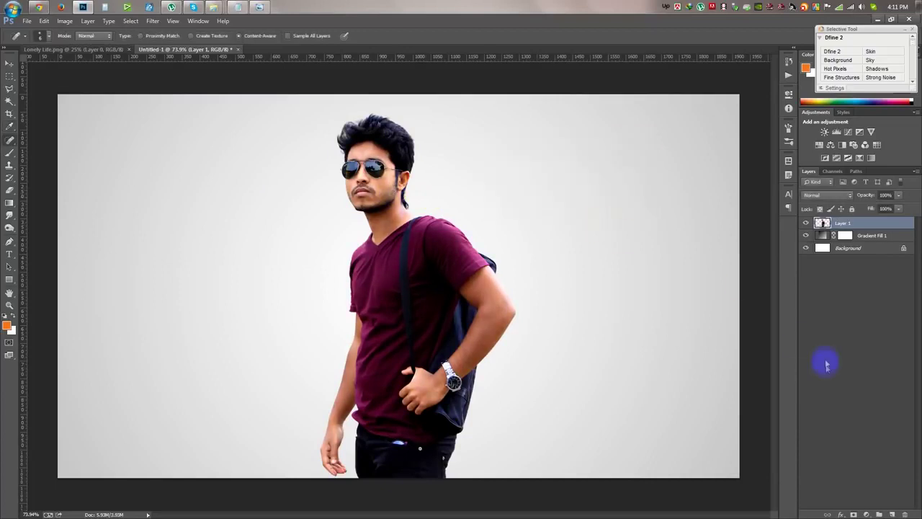
- Add a Vibrance adjustment layer clipped to the man layer
click(866, 514)
click(854, 382)
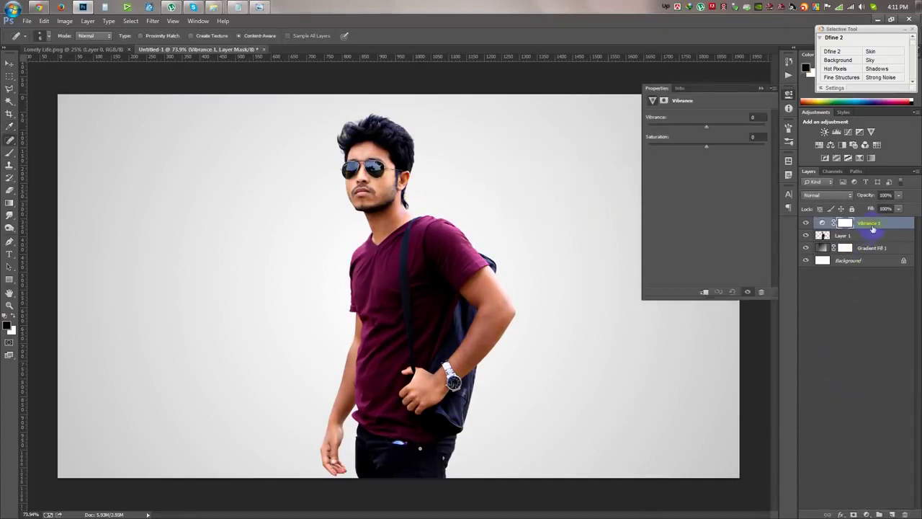
right_click(878, 225)
click(804, 289)
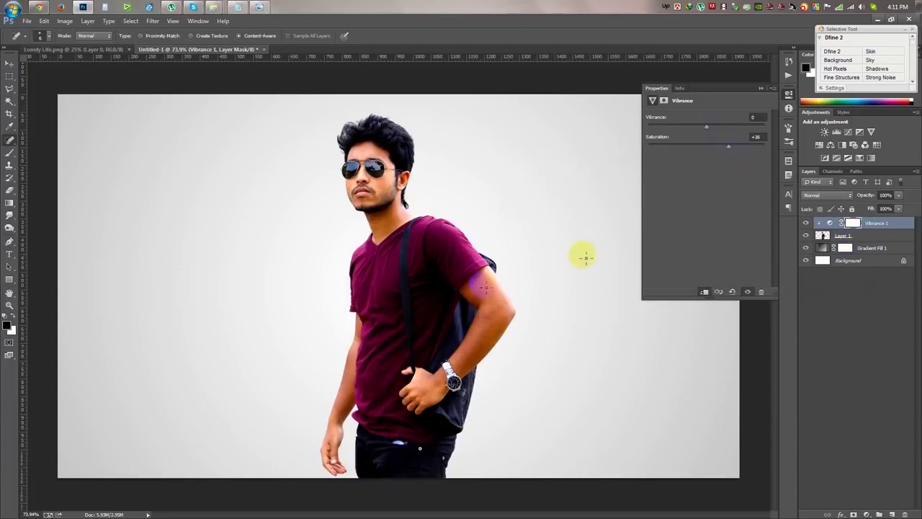
click(758, 89)
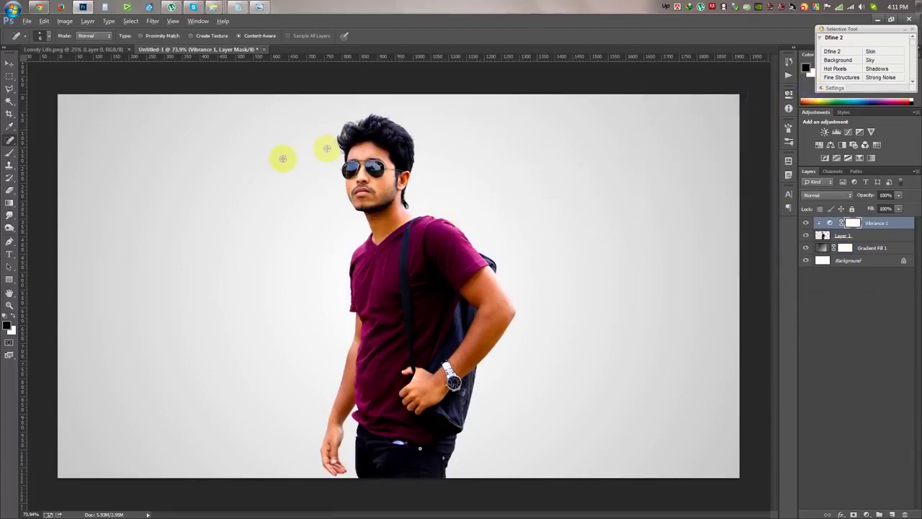
- Paint black on the Vibrance mask over the face, neck, arm and hand
scroll(325, 146, up, 5)
click(10, 153)
right_click(153, 180)
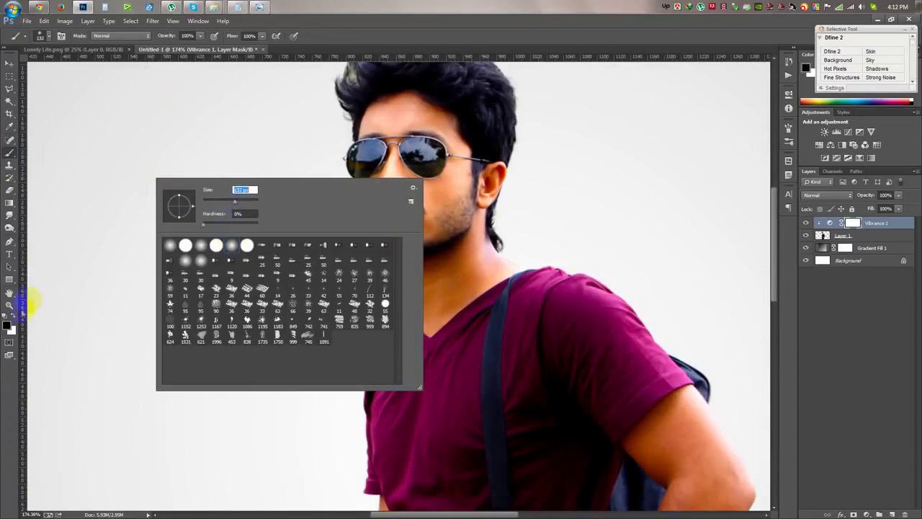
click(381, 120)
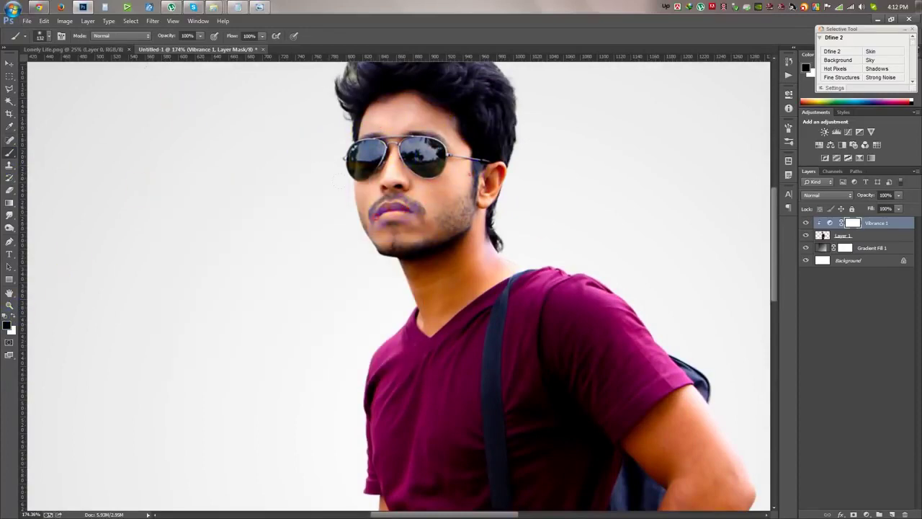
drag(403, 209, 493, 230)
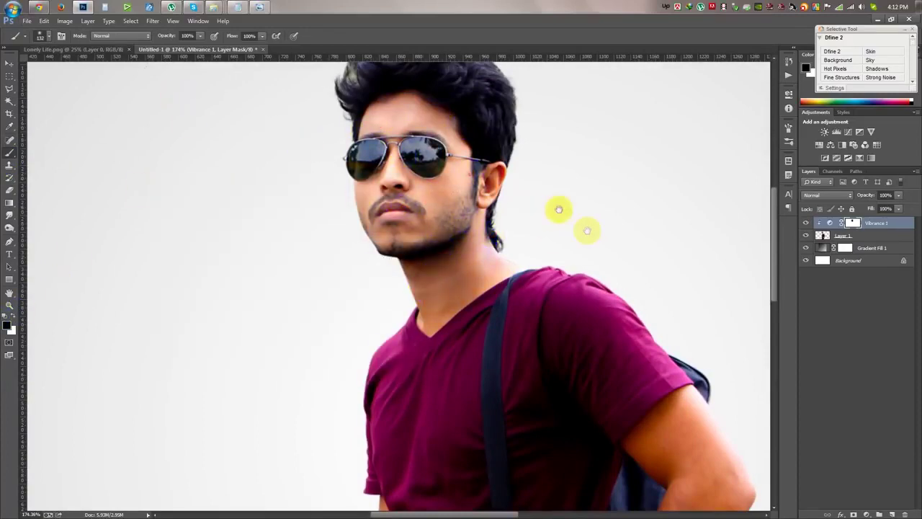
drag(587, 230, 574, 195)
click(488, 277)
mouse_move(482, 275)
mouse_down()
mouse_move(525, 336)
mouse_move(529, 240)
mouse_up()
drag(492, 288, 370, 377)
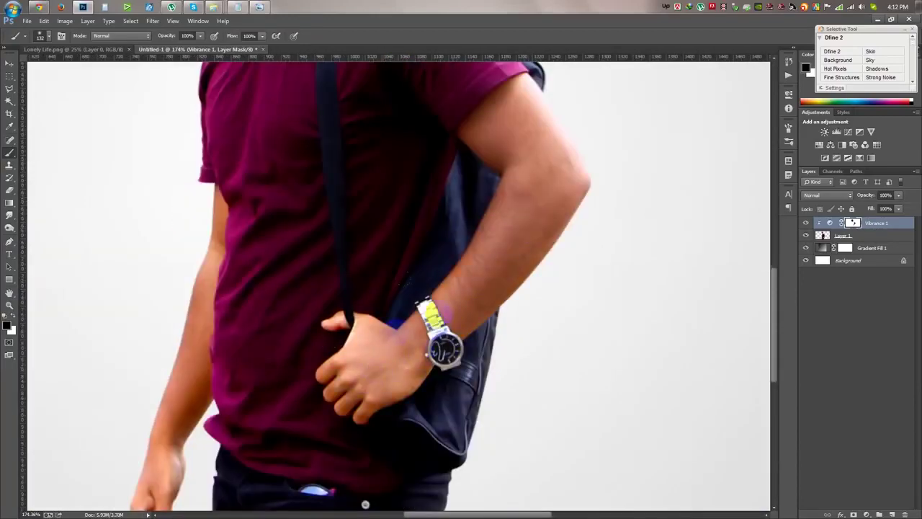
drag(394, 323, 481, 126)
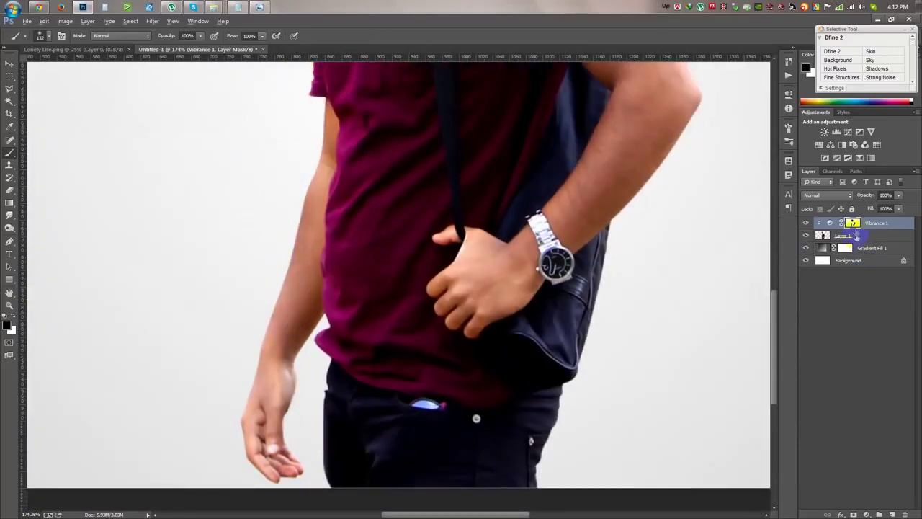
key(ctrl+0)
click(806, 222)
click(806, 223)
click(806, 223)
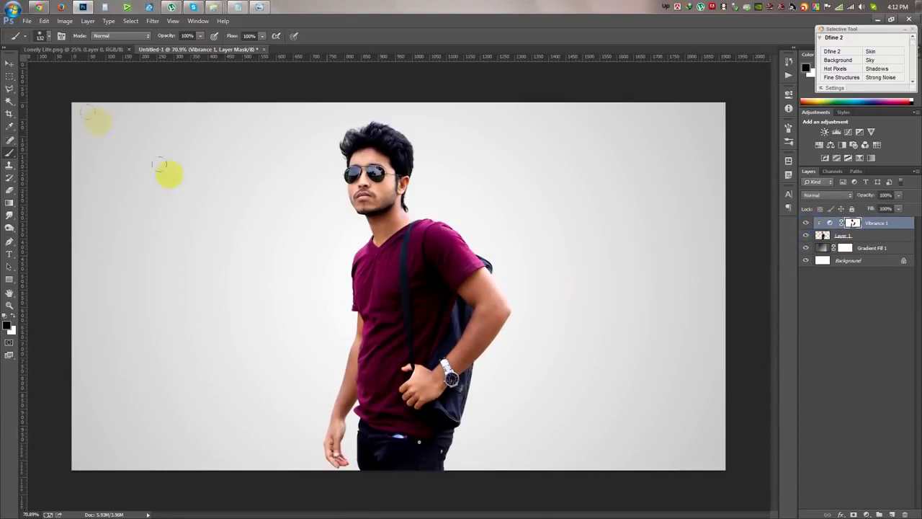
click(10, 66)
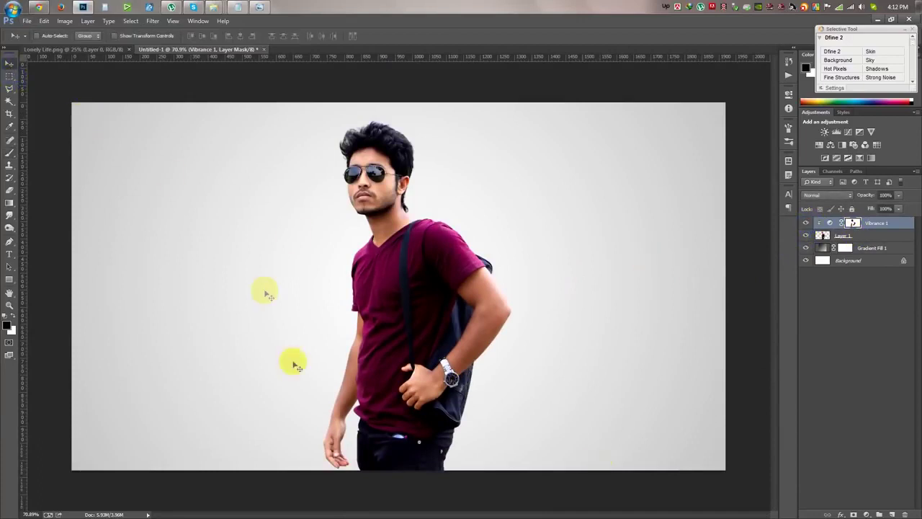
- Group Layer 1 and Vibrance 1 into Group 1, then select the man layer
click(873, 238)
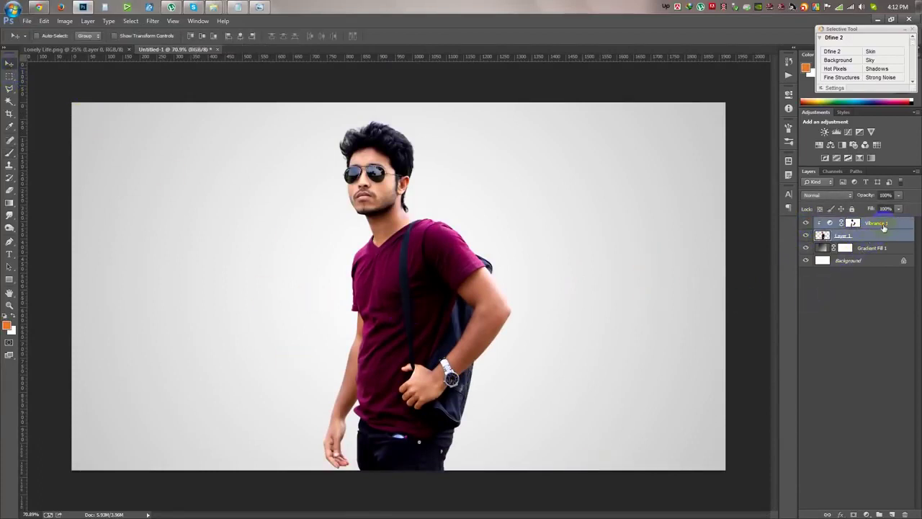
key(ctrl+g)
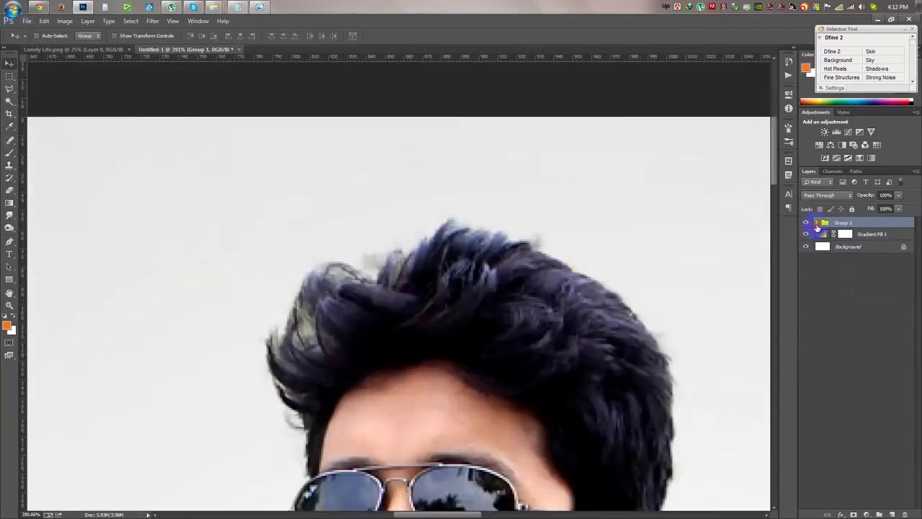
click(817, 223)
click(850, 247)
- Erase the stray hair fringe with a 45 px eraser at 68% opacity
click(9, 191)
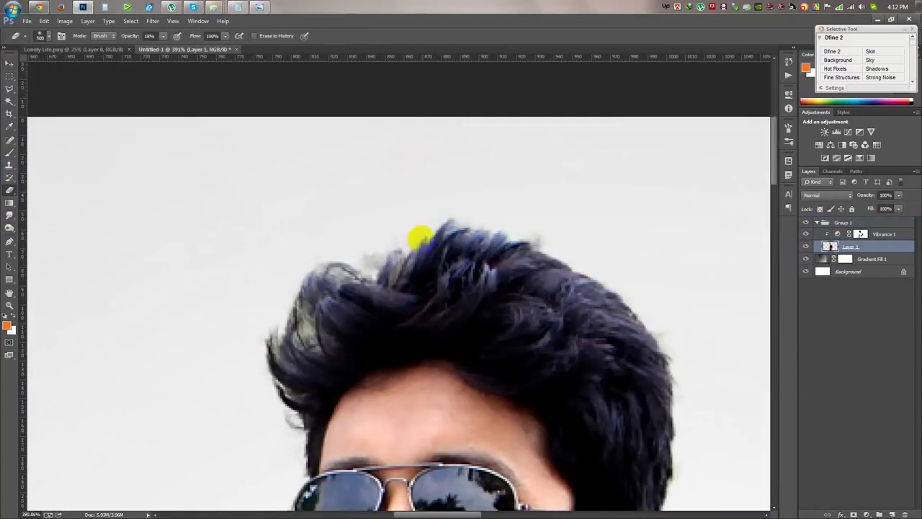
right_click(420, 237)
click(577, 335)
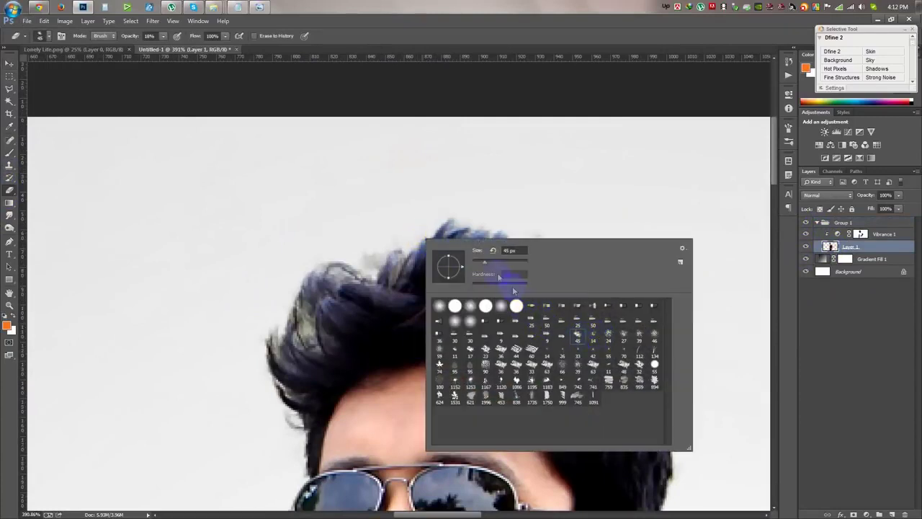
click(365, 249)
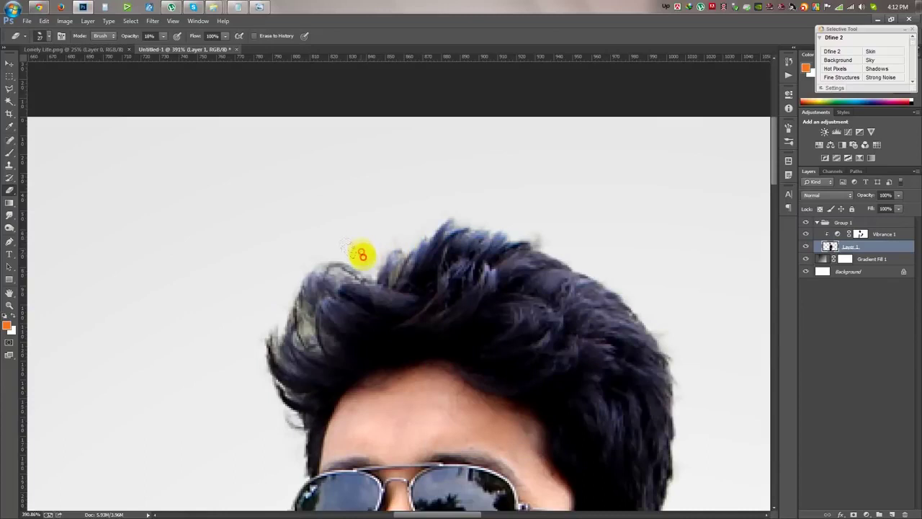
drag(127, 36, 154, 36)
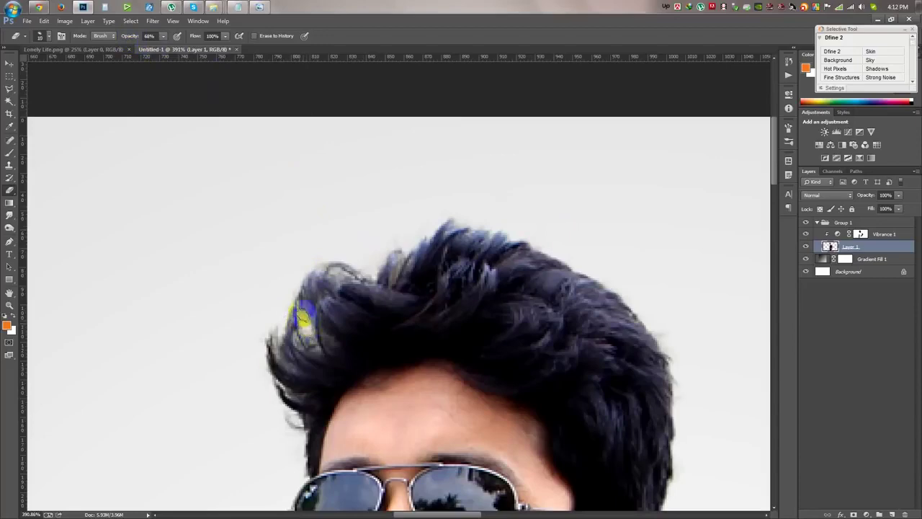
scroll(441, 288, down, 4)
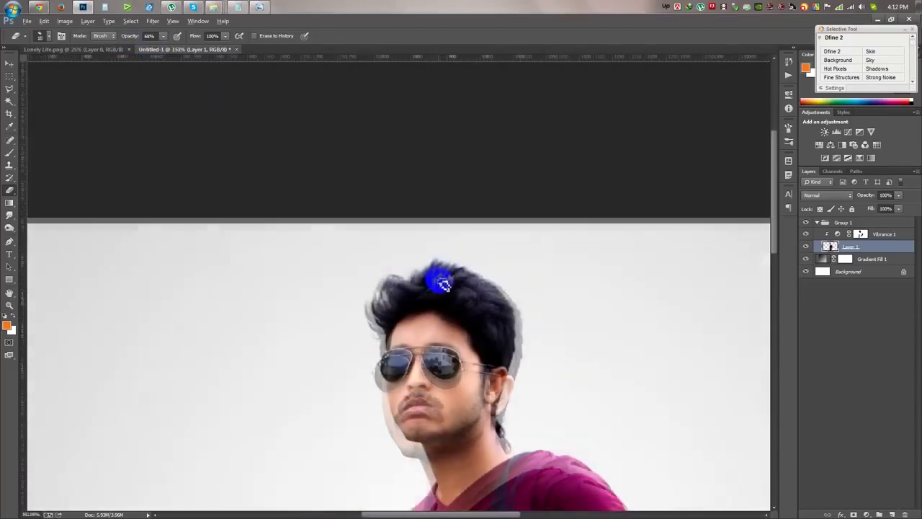
scroll(443, 292, down, 2)
key(ctrl+0)
key(ctrl+s)
text(PSD)
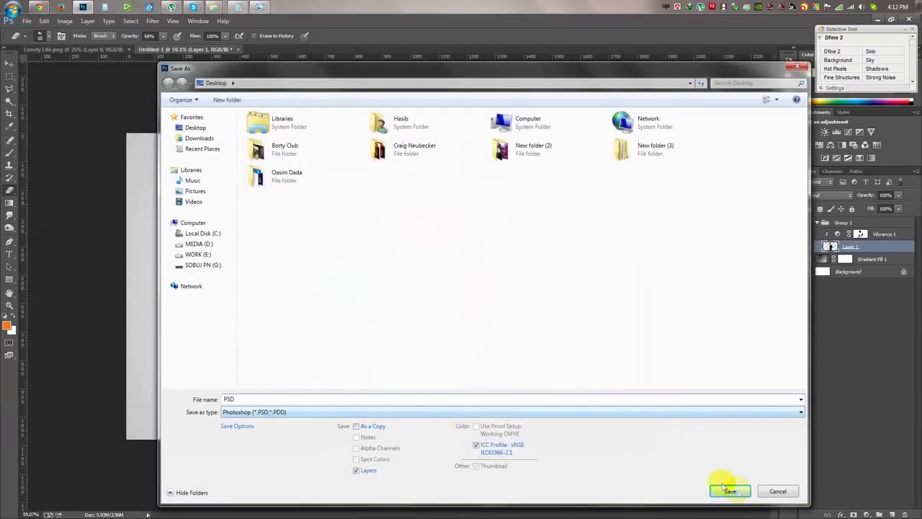
- Save the document as PSD.psd
click(730, 491)
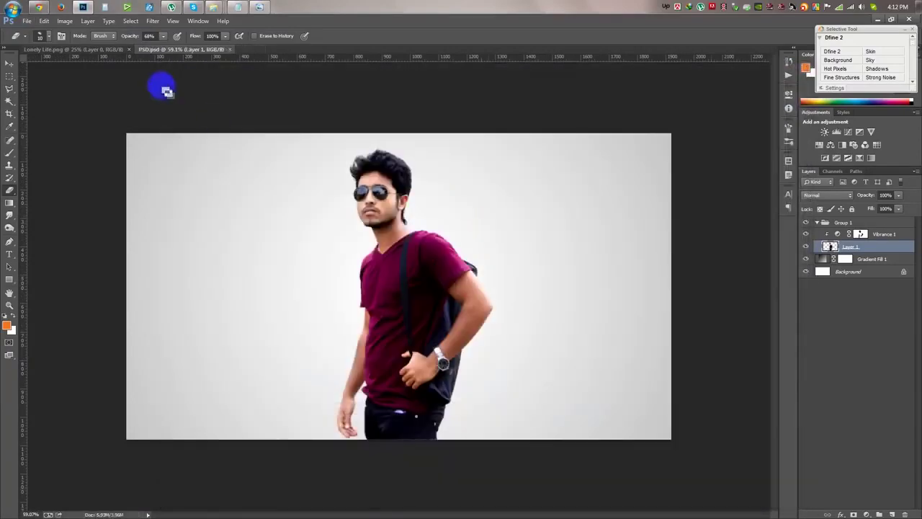
click(11, 64)
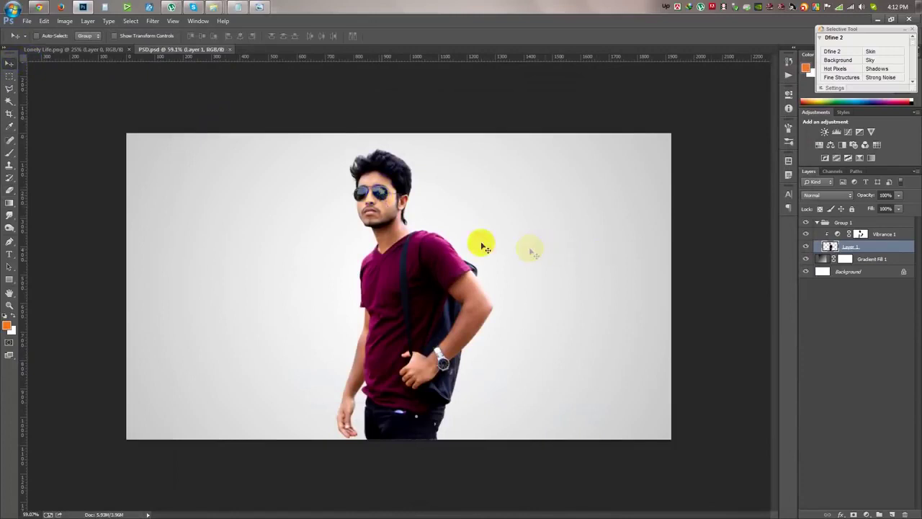
scroll(441, 240, up, 2)
- Rename Group 1 to MAn and add an empty Layer 2 above Gradient Fill 1
click(864, 259)
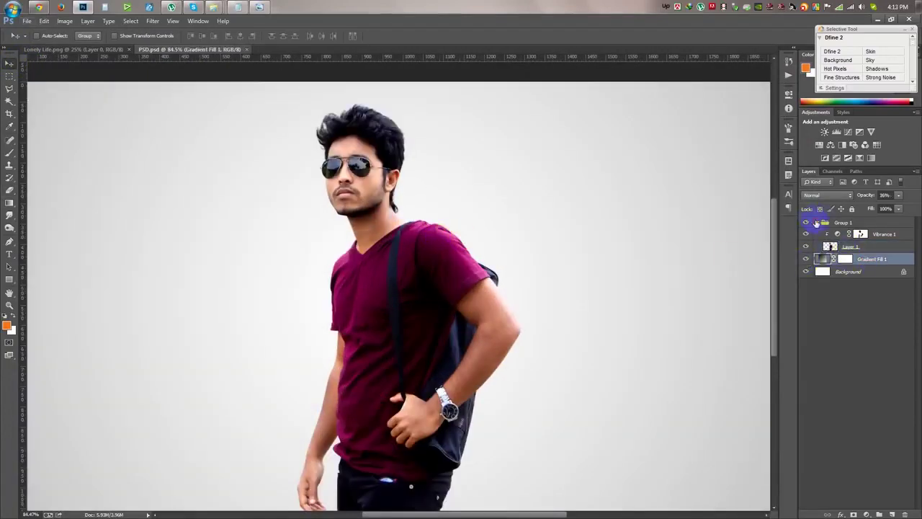
click(817, 222)
click(870, 236)
click(846, 224)
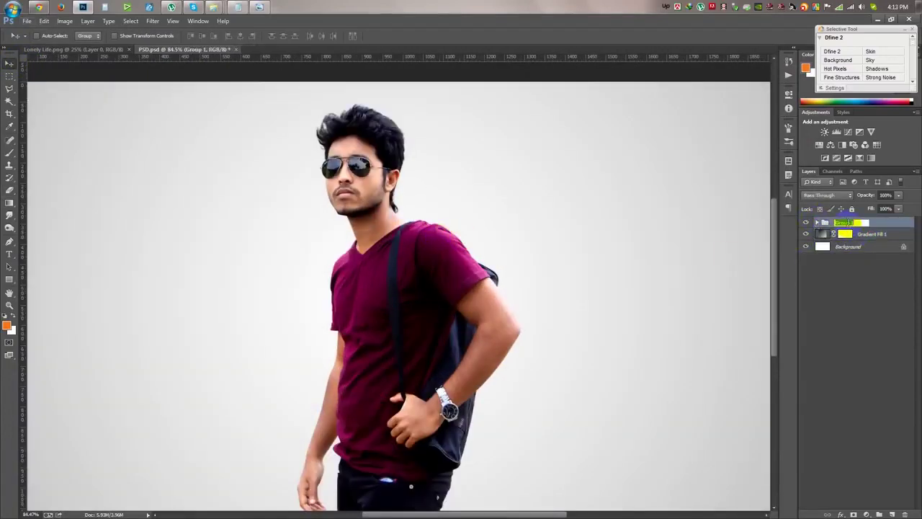
text(MAn)
click(879, 239)
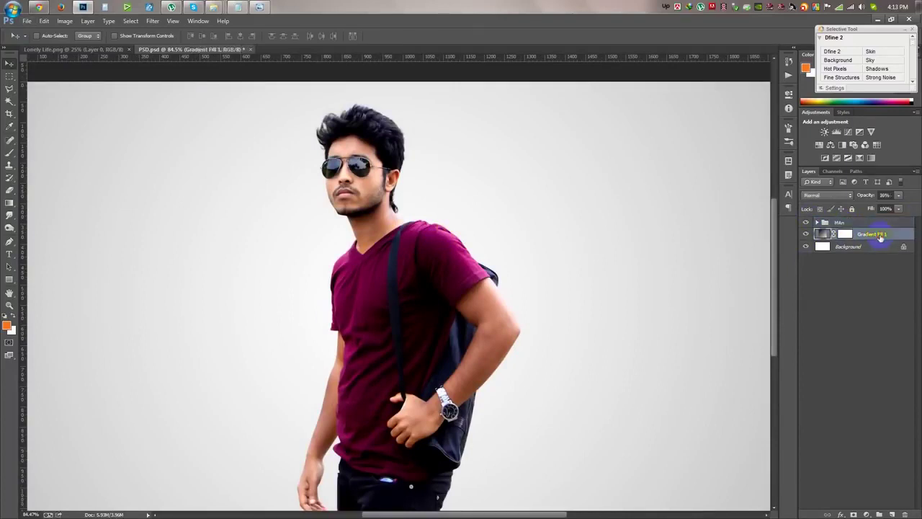
click(891, 514)
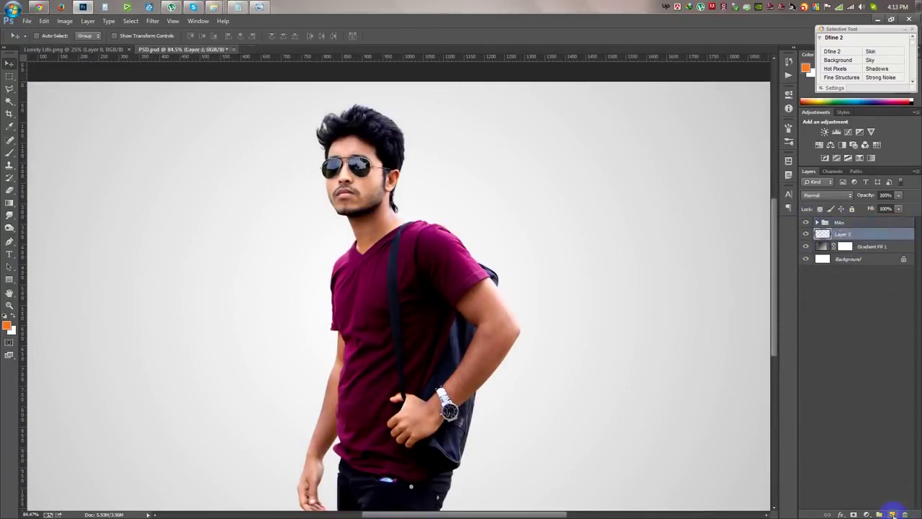
- Load the 1152 splatter brush, undo its trial orange stamp, and choose another splatter brush
click(9, 152)
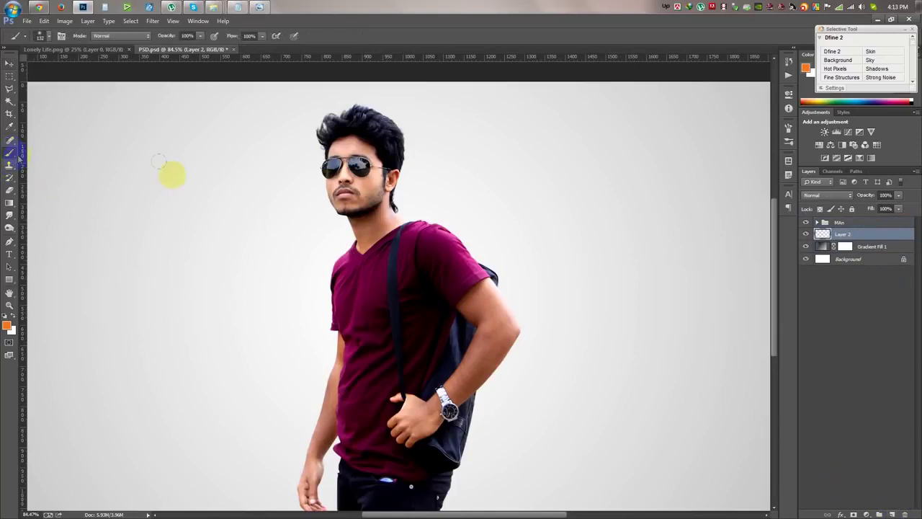
right_click(224, 159)
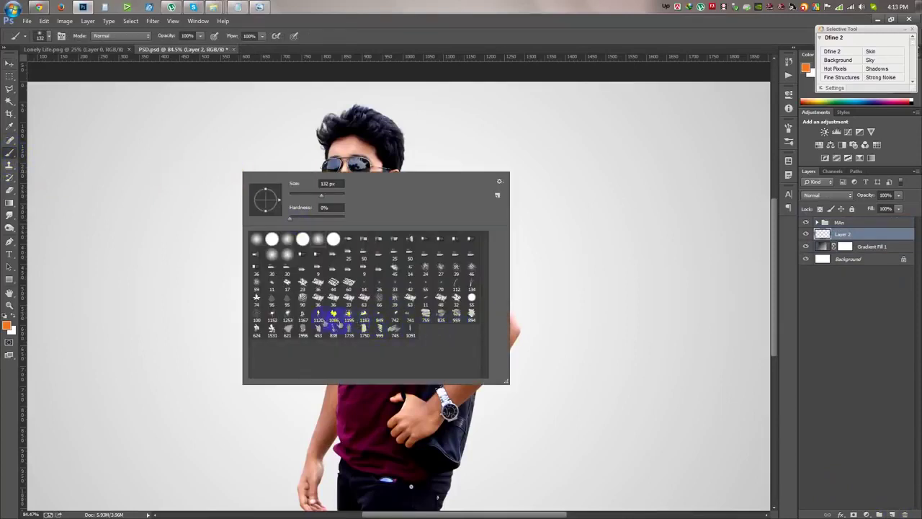
click(271, 318)
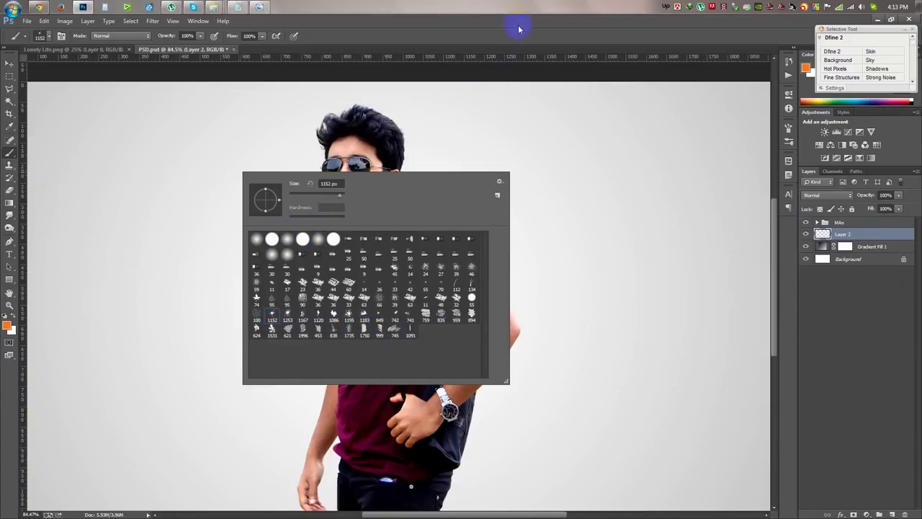
click(508, 176)
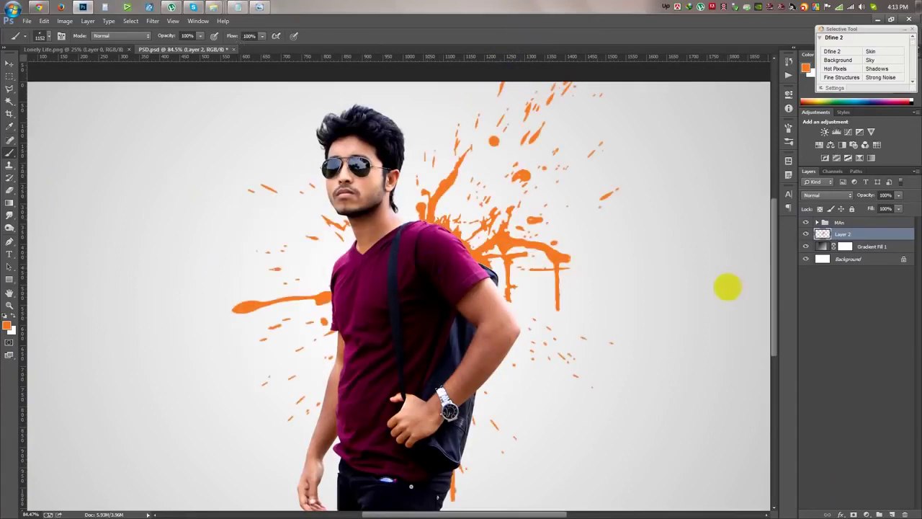
key(ctrl+z)
drag(442, 280, 416, 279)
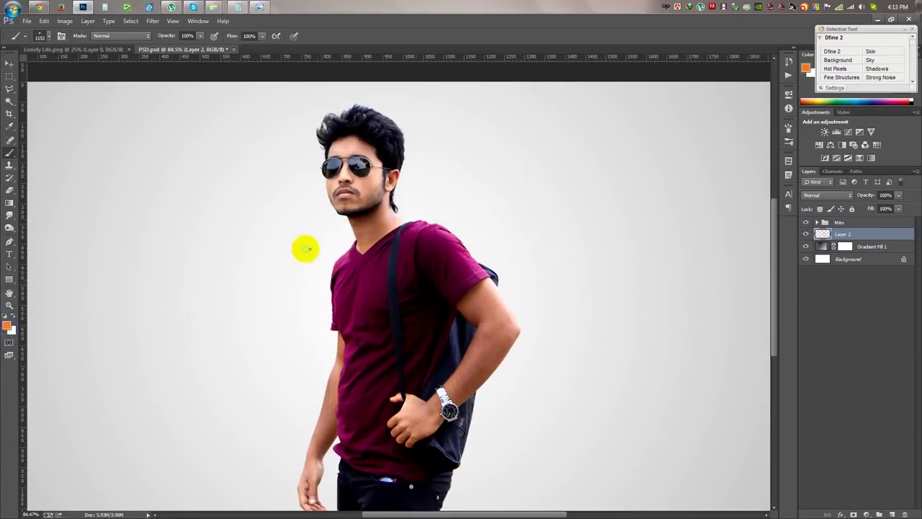
right_click(305, 249)
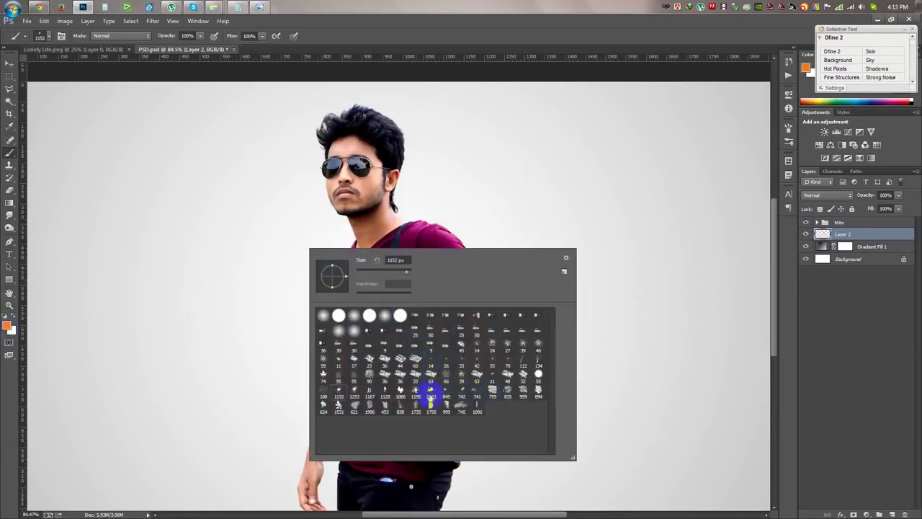
click(354, 358)
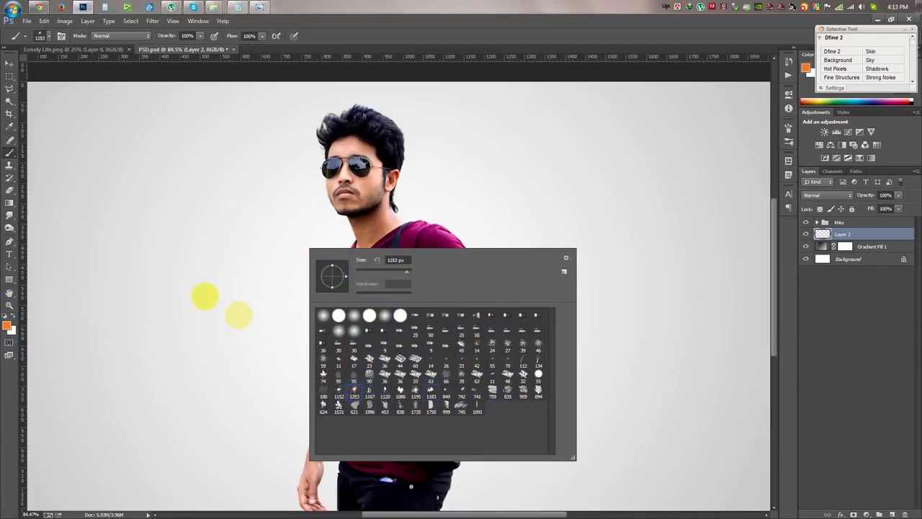
click(404, 226)
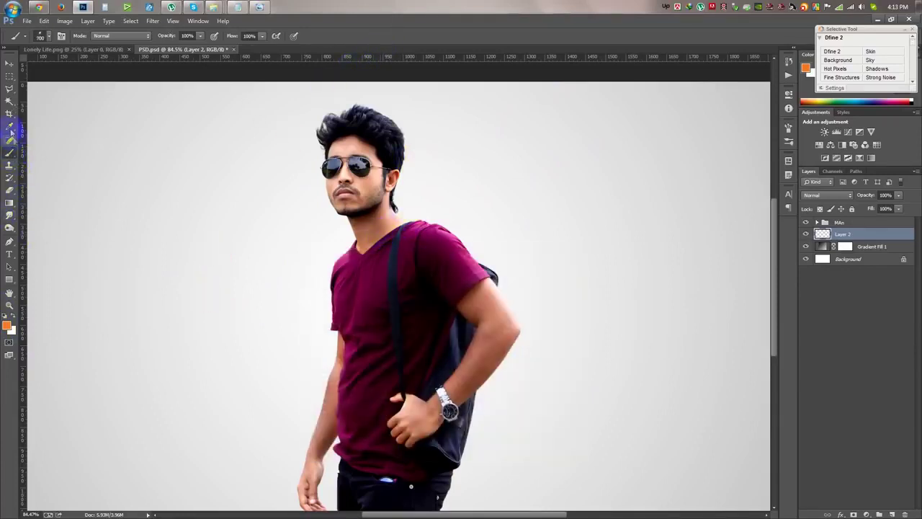
click(10, 127)
- Sample a pink colour and spray pink particles above the man's shoulder
click(458, 234)
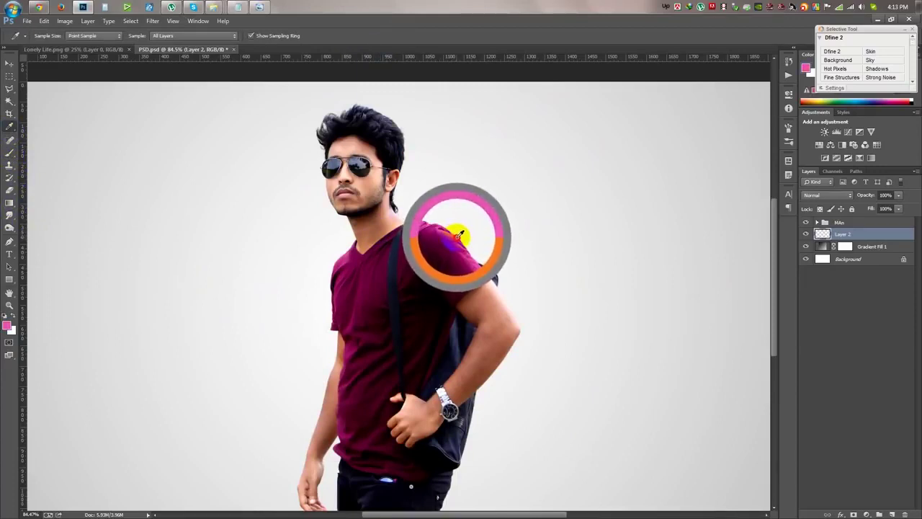
click(9, 152)
click(431, 254)
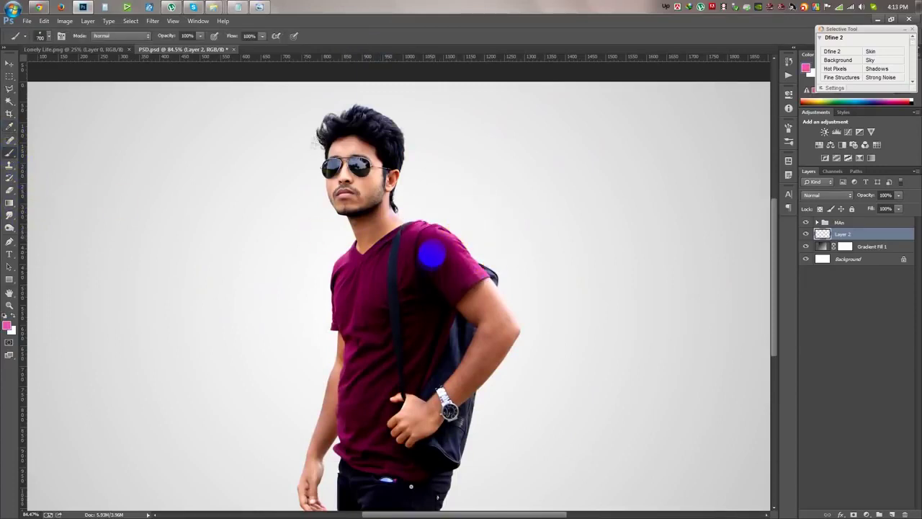
drag(432, 245, 539, 203)
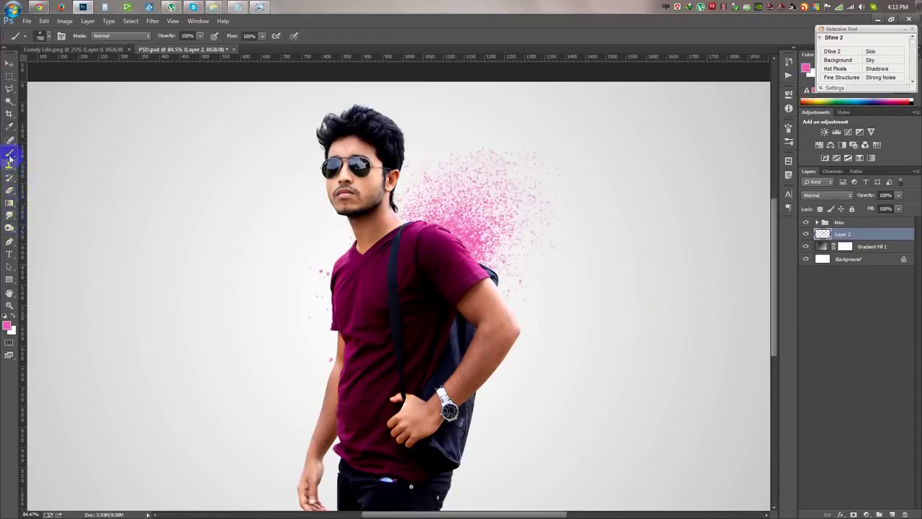
- Sample the shirt's dark magenta and paint drips and dots left of the shirt
key(i)
drag(370, 295, 337, 291)
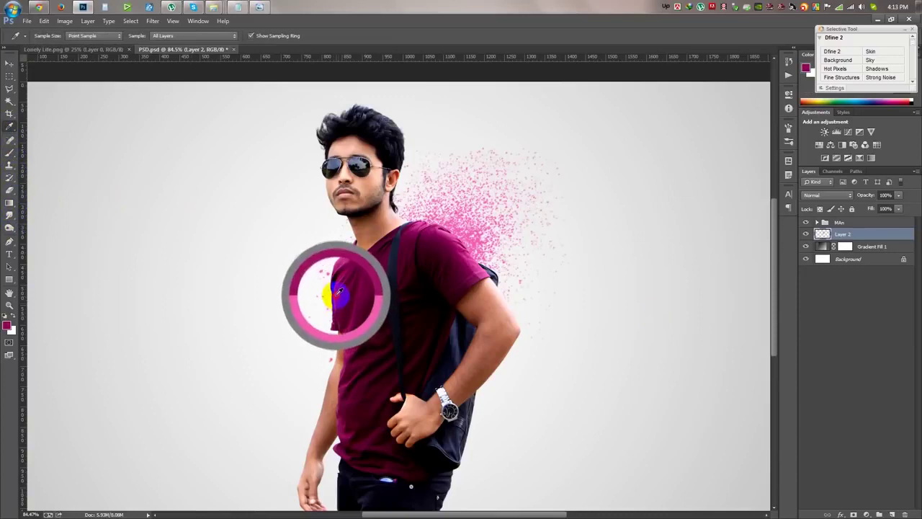
drag(337, 291, 336, 291)
click(10, 153)
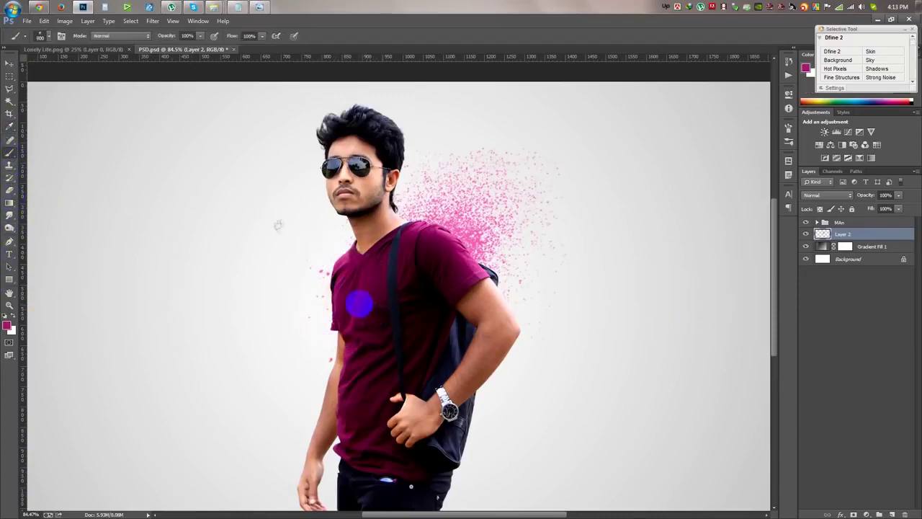
drag(300, 332, 300, 352)
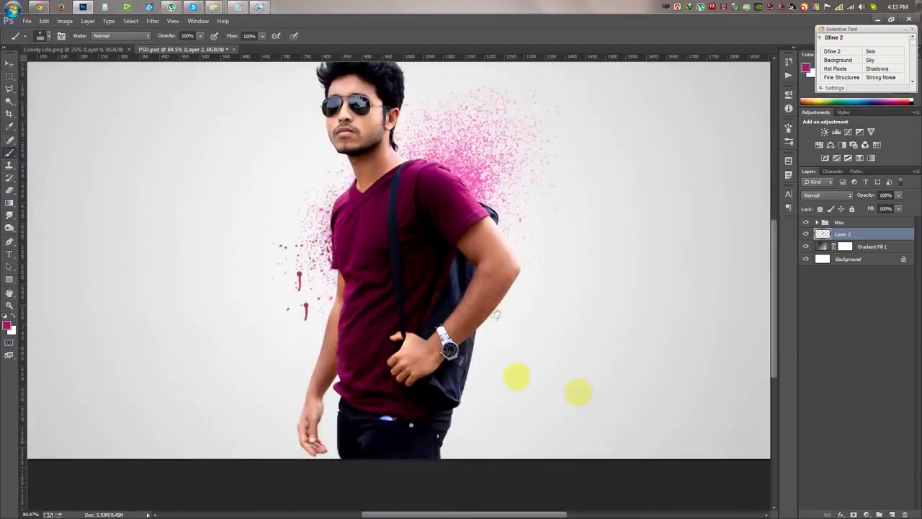
scroll(525, 170, up, 3)
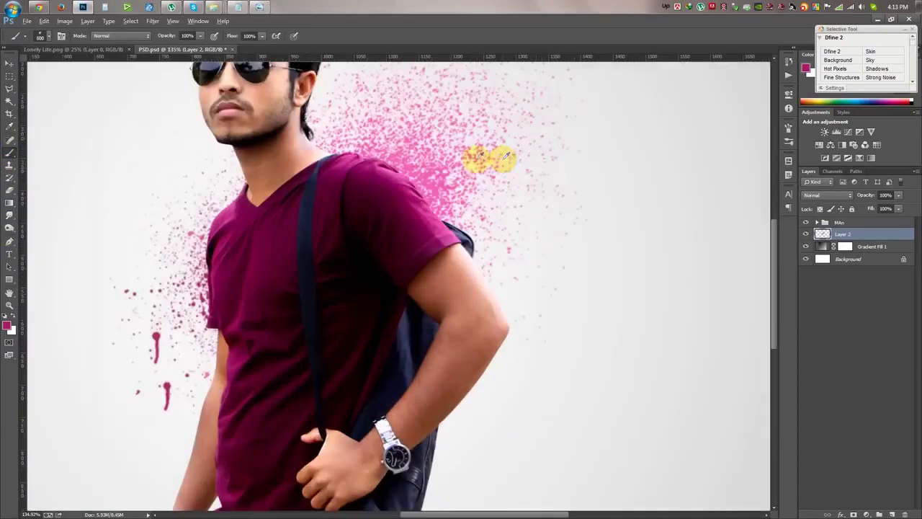
scroll(526, 169, up, 2)
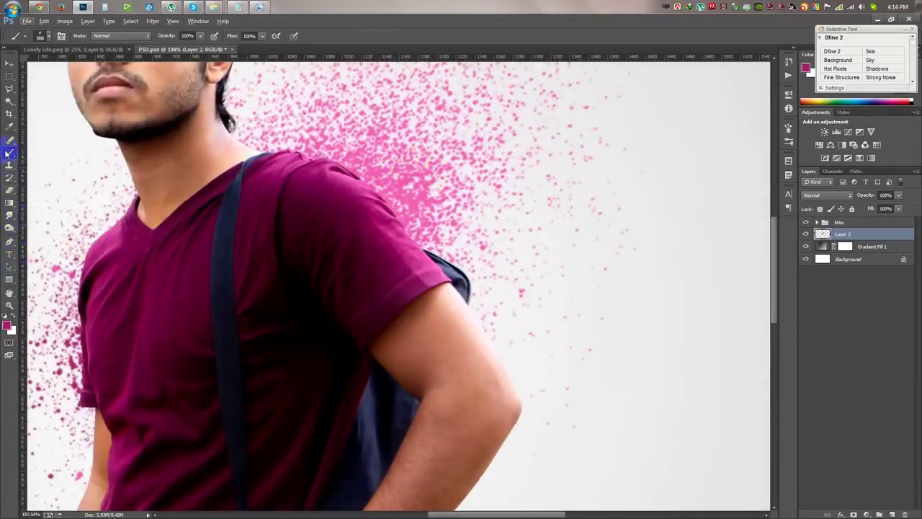
- Resample the shirt colour at the shoulder and dab darker magenta dots onto the spray
key(i)
drag(295, 192, 319, 165)
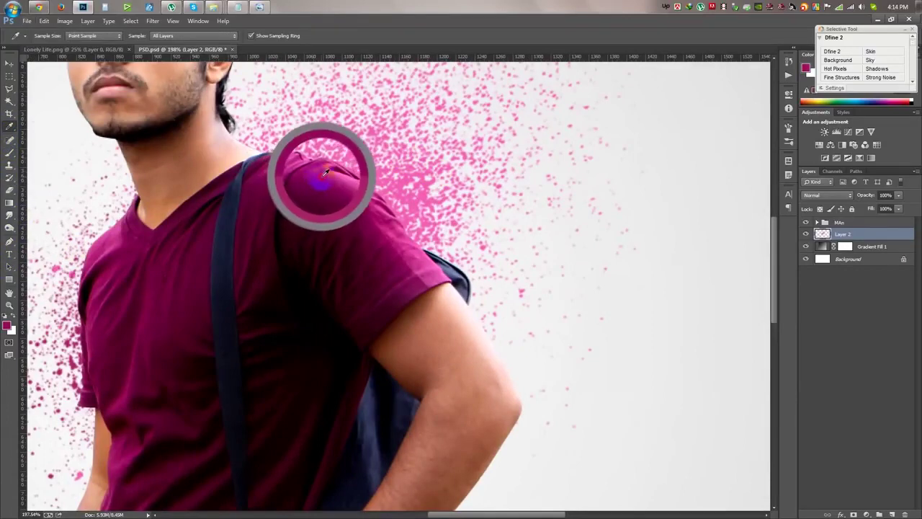
key(b)
right_click(319, 270)
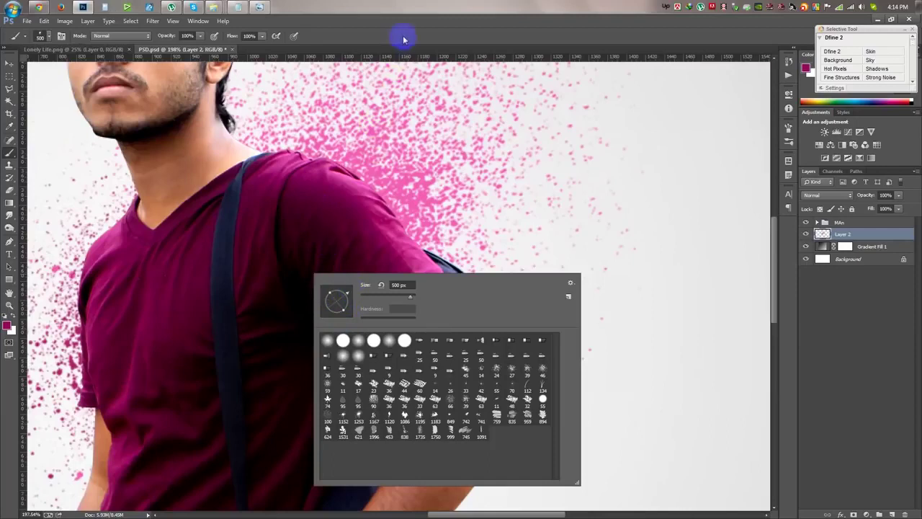
click(403, 70)
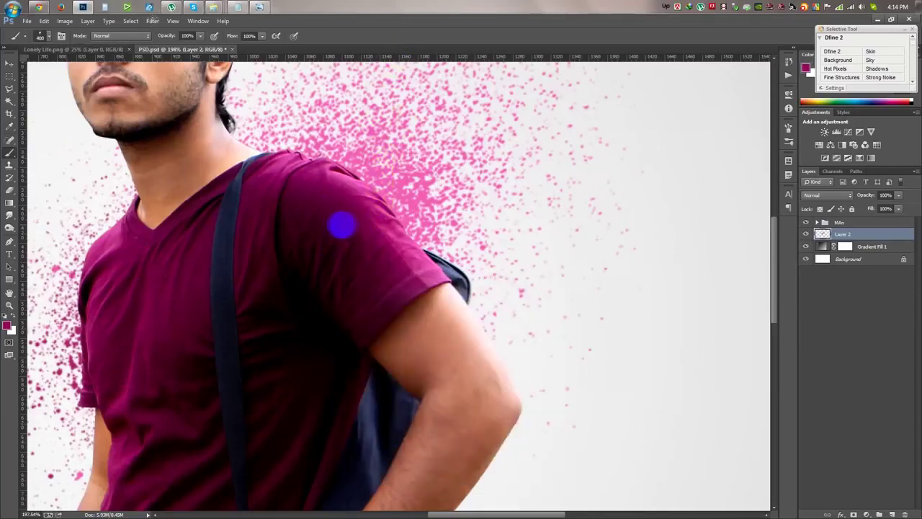
click(338, 237)
click(536, 416)
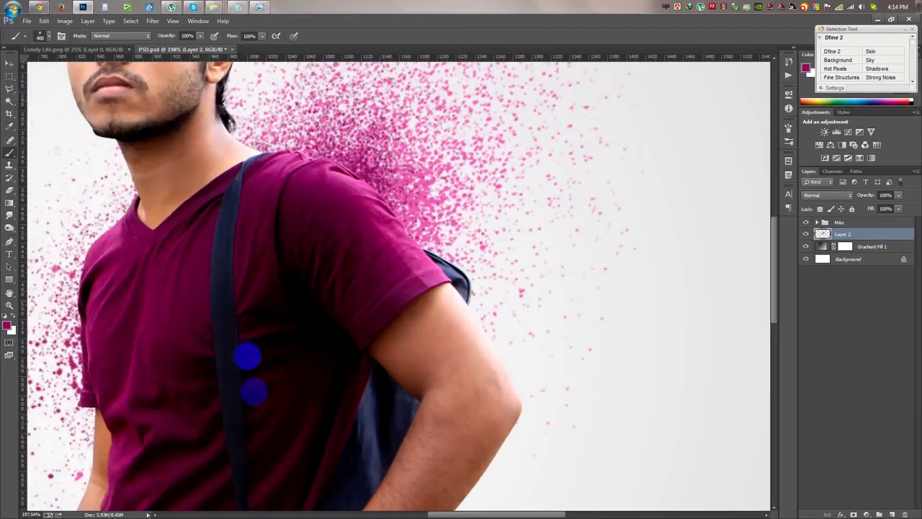
- Choose the 1152 splatter brush and stamp a magenta splatter at the shirt's left edge
scroll(247, 354, down, 2)
drag(228, 383, 278, 226)
drag(237, 391, 247, 358)
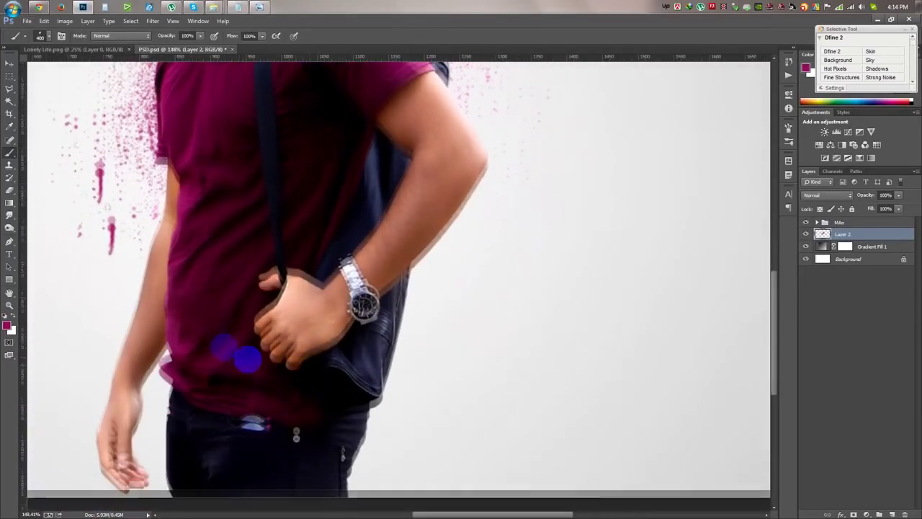
right_click(240, 287)
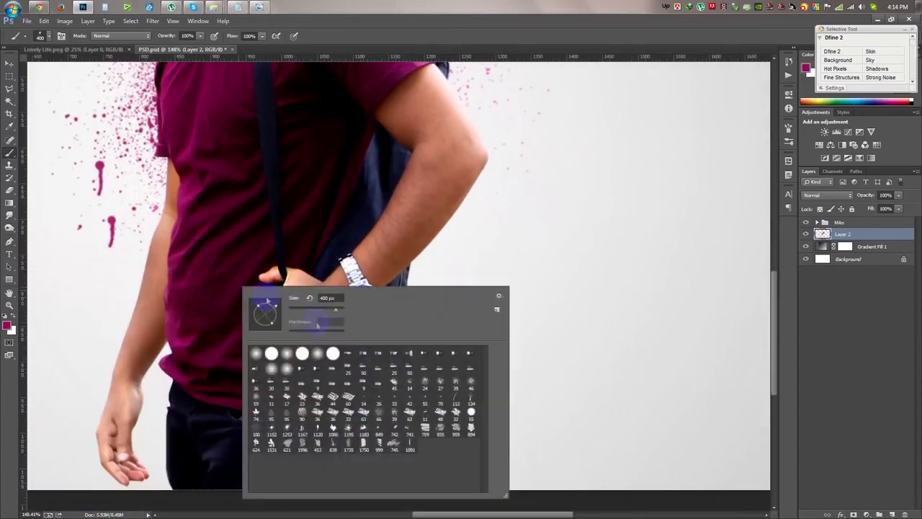
click(272, 430)
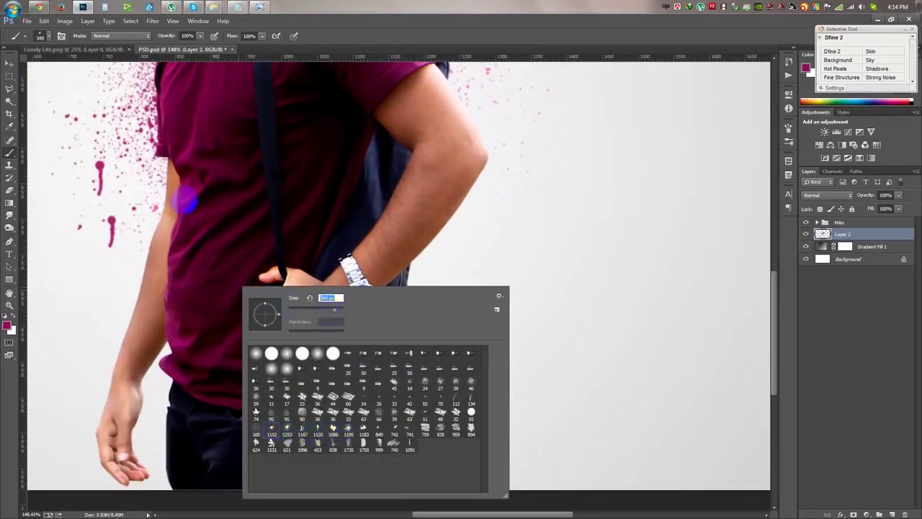
key(Return)
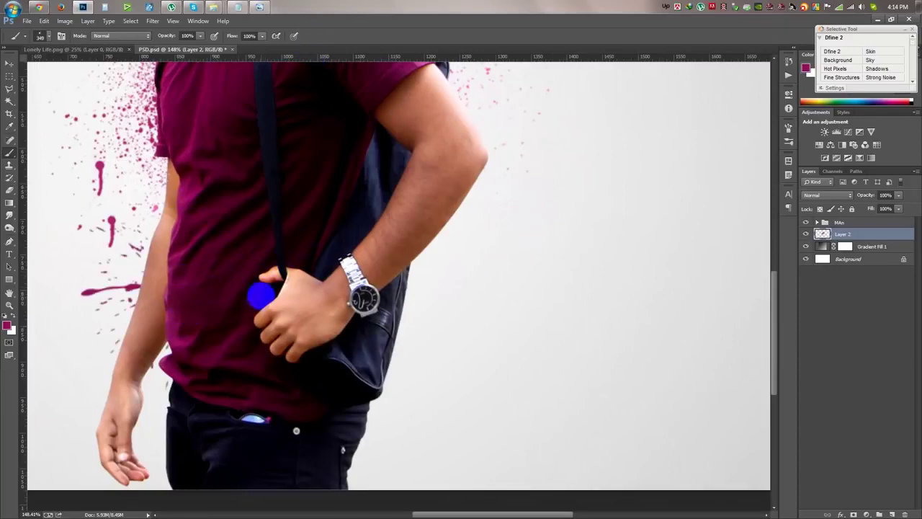
click(201, 156)
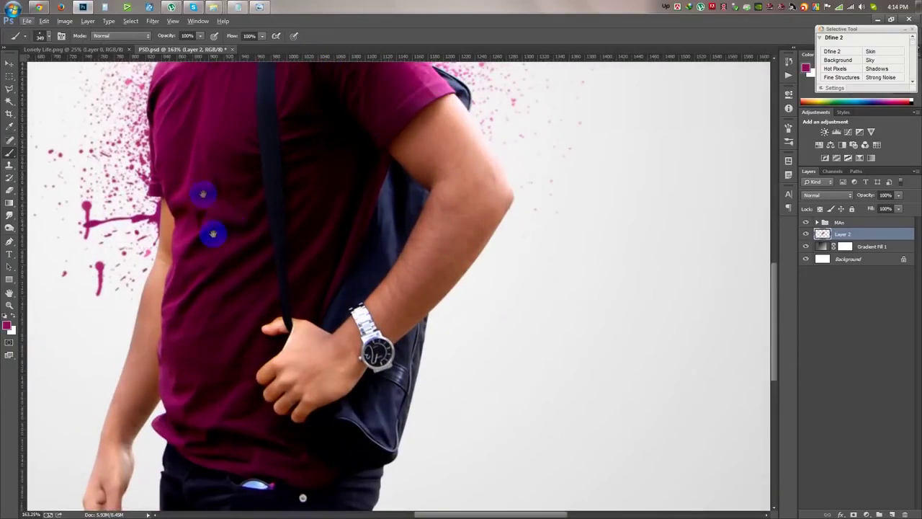
- Add a horizontal magenta splash left of the chest, redoing it with a freshly sampled magenta
scroll(209, 216, up, 5)
click(216, 258)
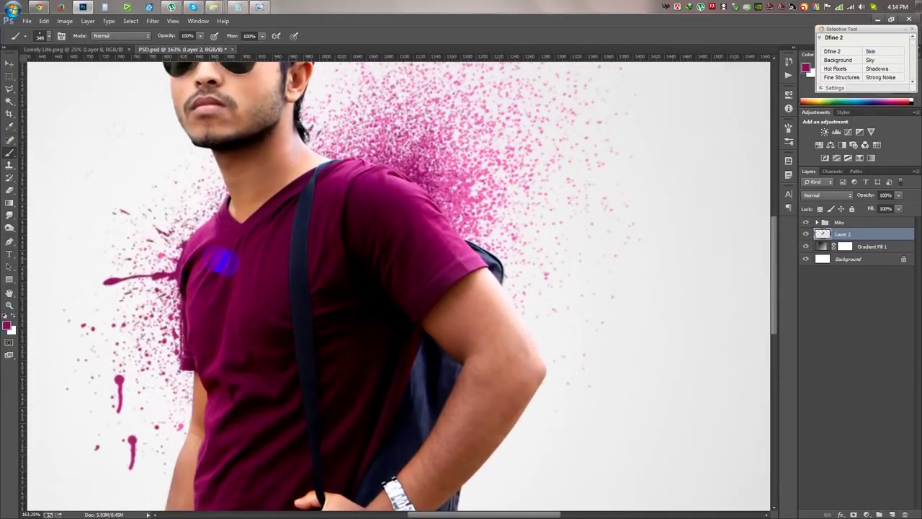
key(ctrl+z)
click(10, 127)
click(188, 243)
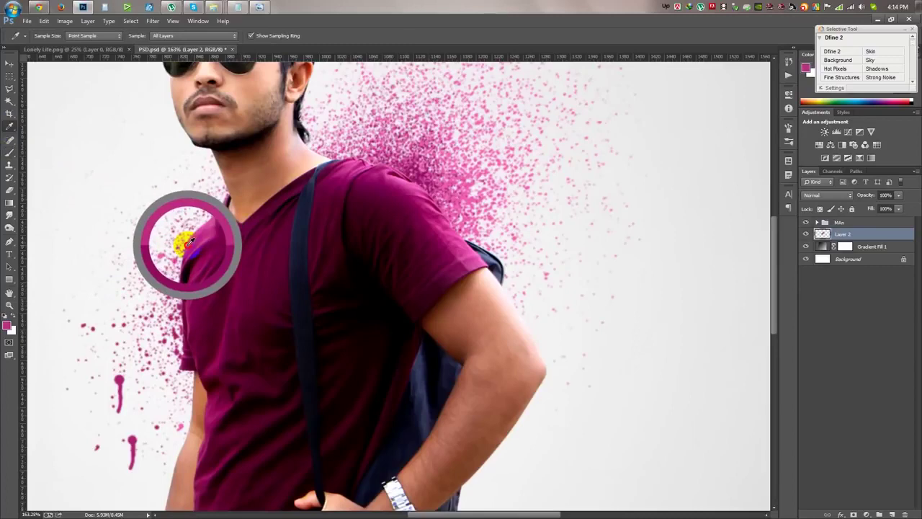
click(10, 153)
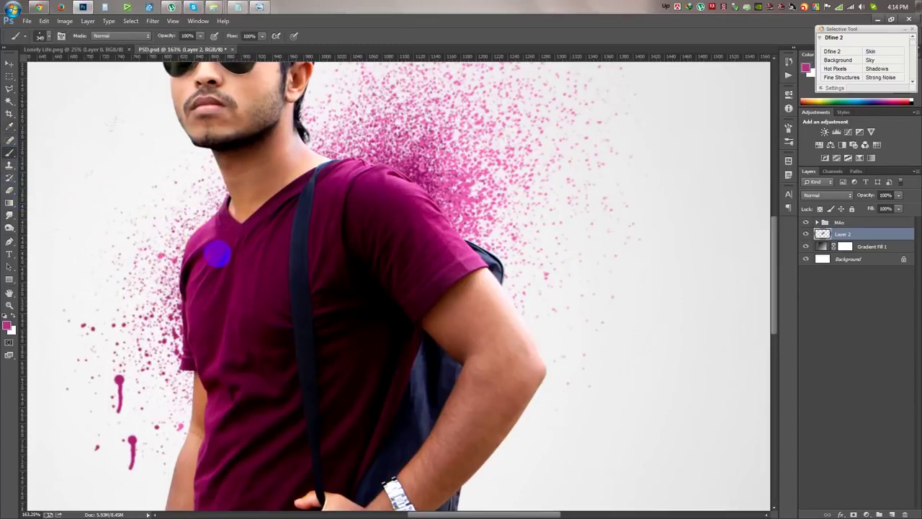
click(214, 256)
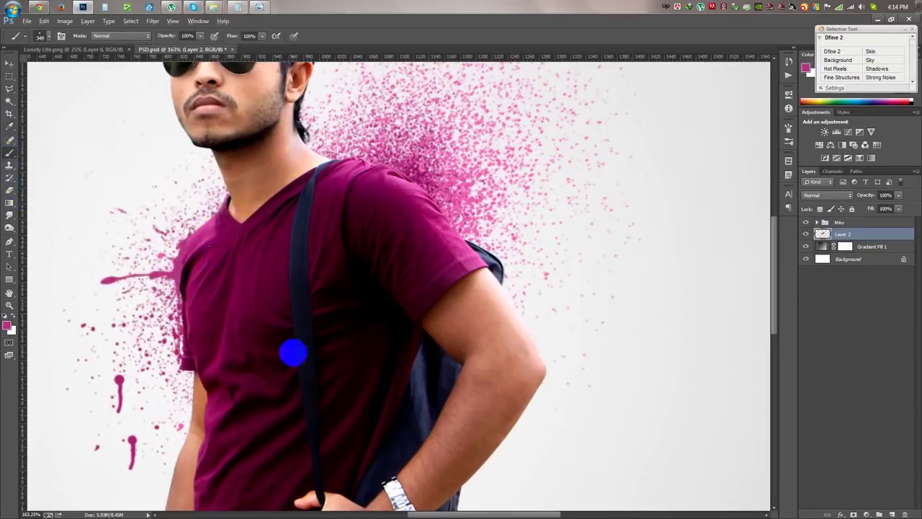
- Sample the trousers' dark colour and add a new empty layer above Layer 2
key(ctrl+0)
scroll(432, 292, up, 3)
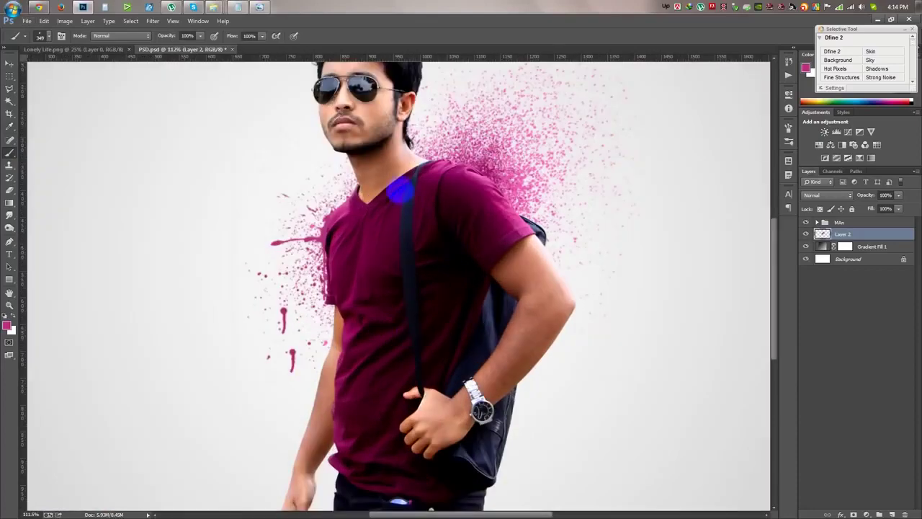
scroll(324, 288, down, 3)
click(9, 126)
drag(297, 268, 165, 232)
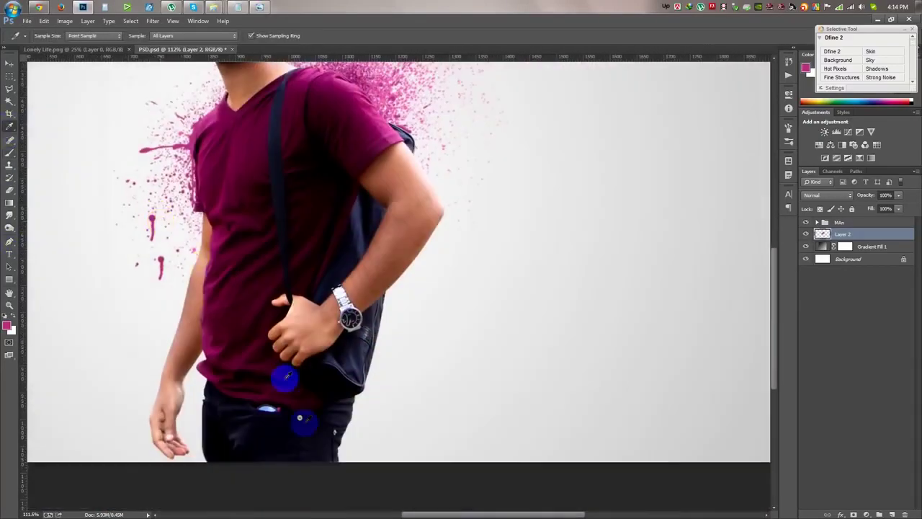
click(351, 416)
click(879, 514)
click(9, 153)
- Stamp black splatter beside the hand, jeans, shirt and bag on Layer 3
click(340, 447)
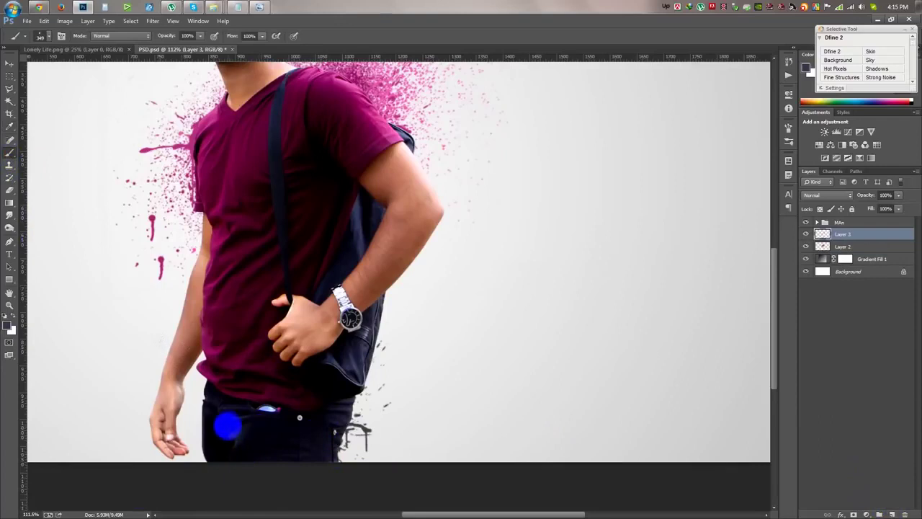
click(226, 424)
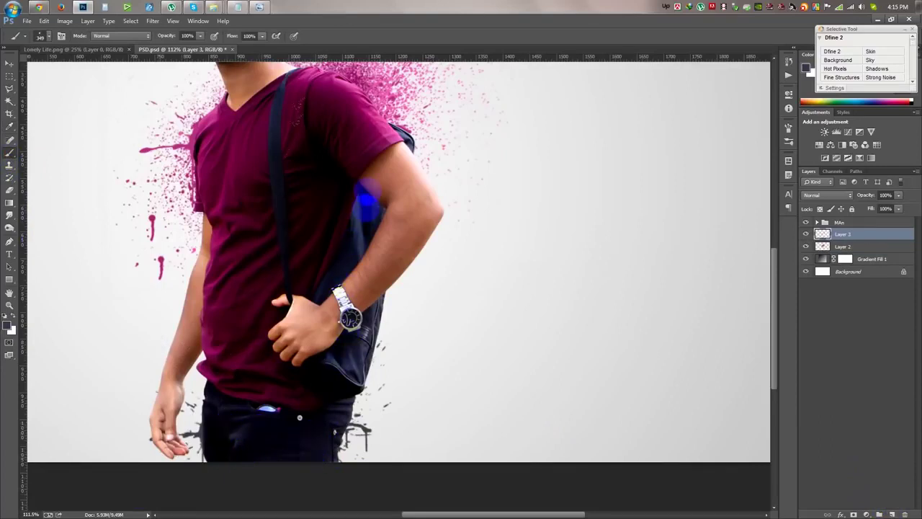
click(354, 323)
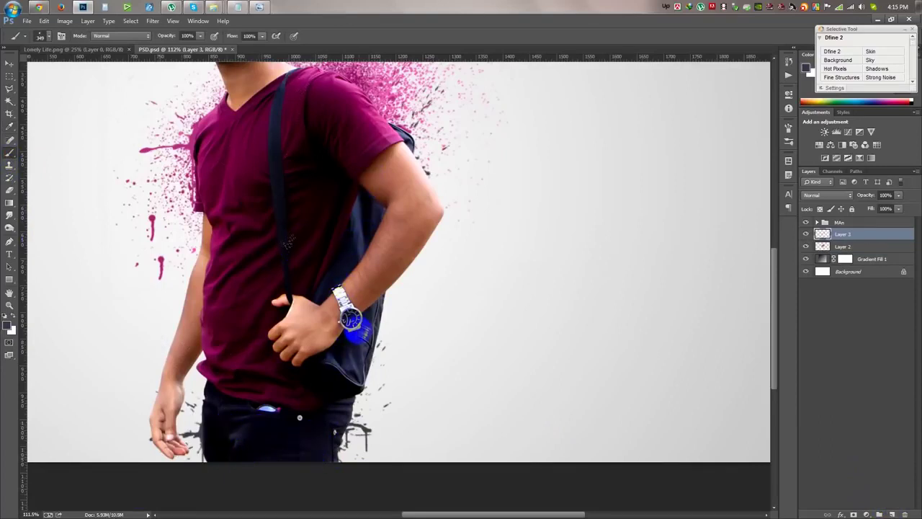
right_click(411, 323)
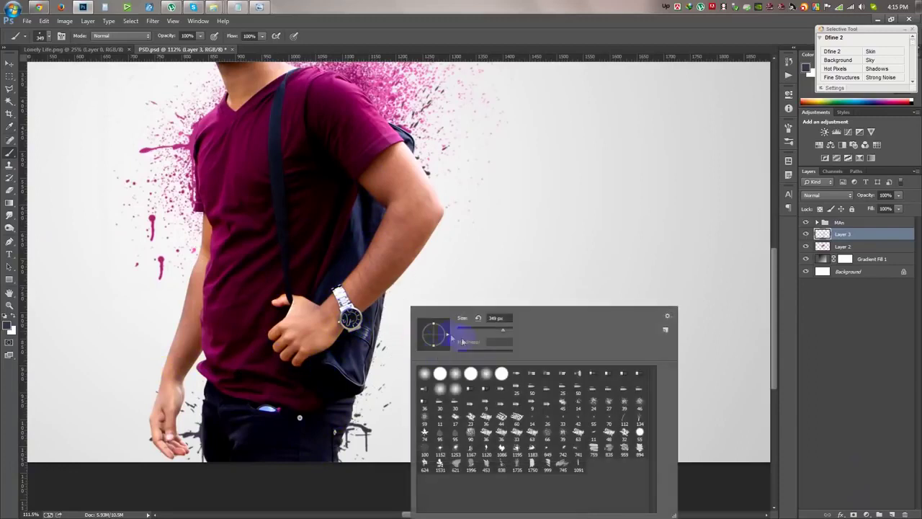
key(Escape)
click(421, 344)
- Stamp dark splatter around the left leg and hip, undoing one stray stamp
right_click(484, 395)
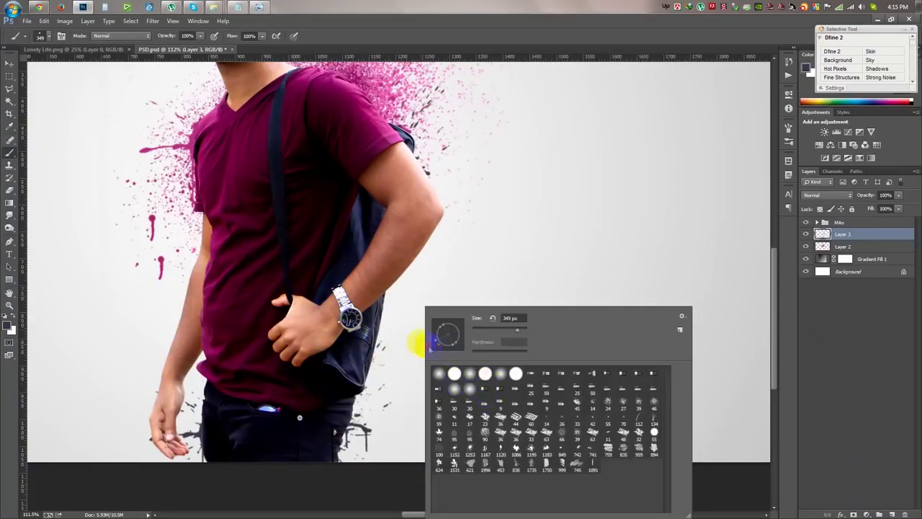
click(349, 345)
click(205, 388)
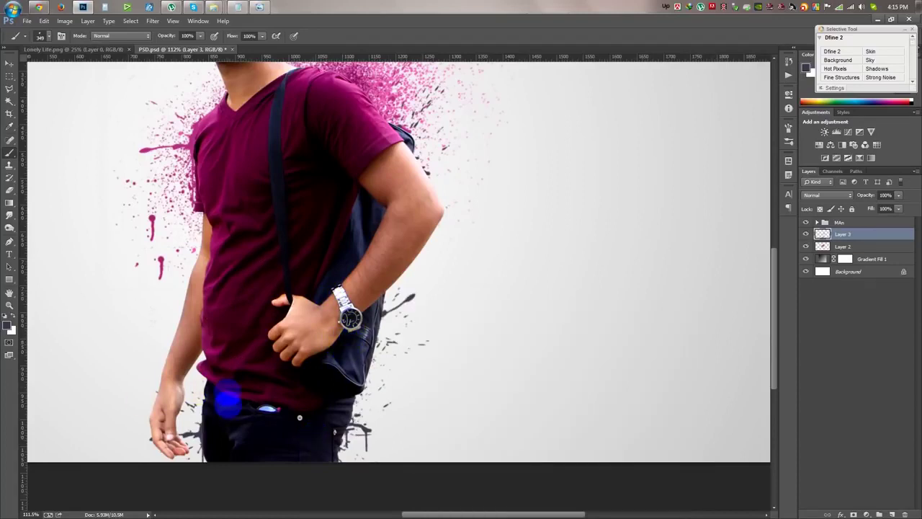
click(191, 403)
key(ctrl+z)
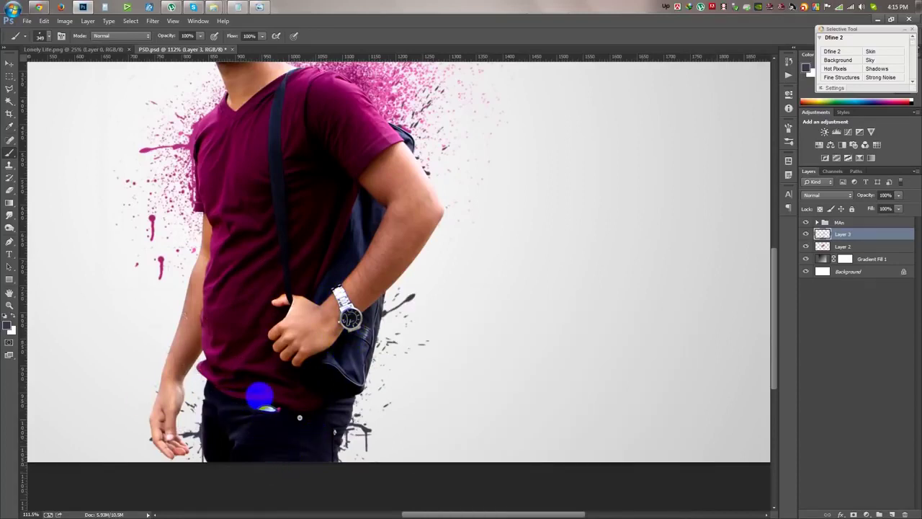
click(184, 425)
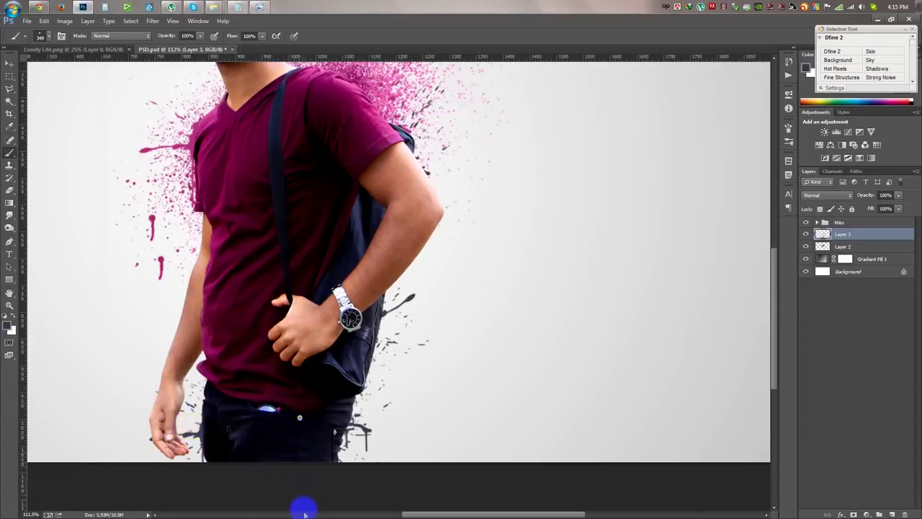
click(117, 411)
- Sample a dark colour from the bag near the watch and choose a splatter brush
click(22, 182)
click(10, 125)
drag(363, 353, 371, 358)
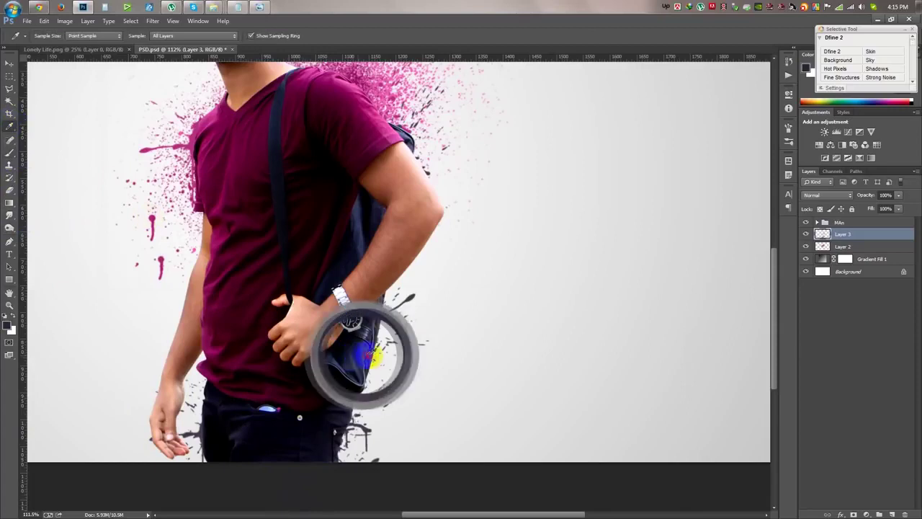
click(9, 142)
right_click(337, 291)
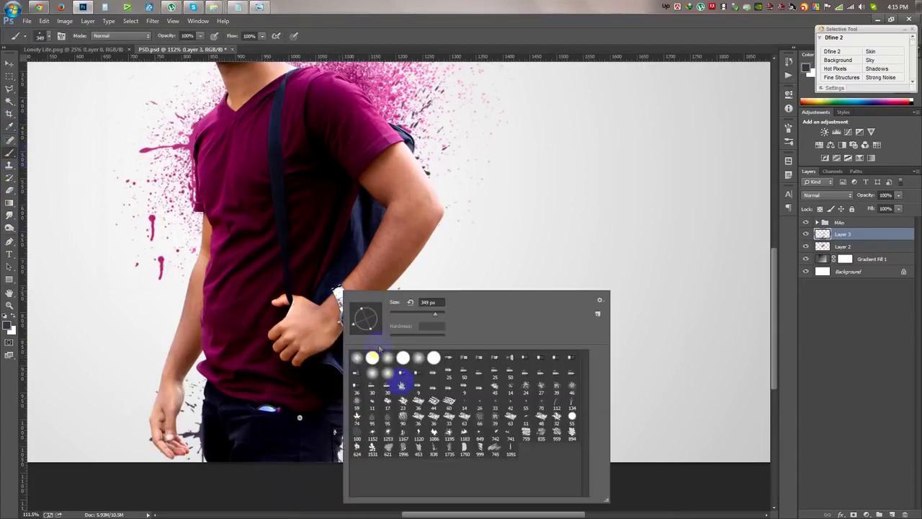
click(346, 23)
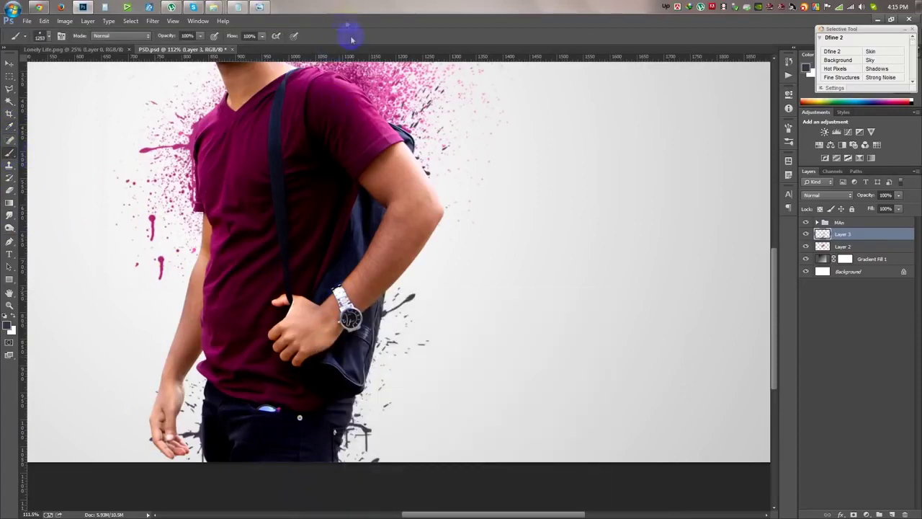
- Spread and touch up dark splatter along the jeans, hand, pocket and backpack
mouse_move(329, 391)
mouse_down()
mouse_move(287, 427)
mouse_move(432, 346)
mouse_up()
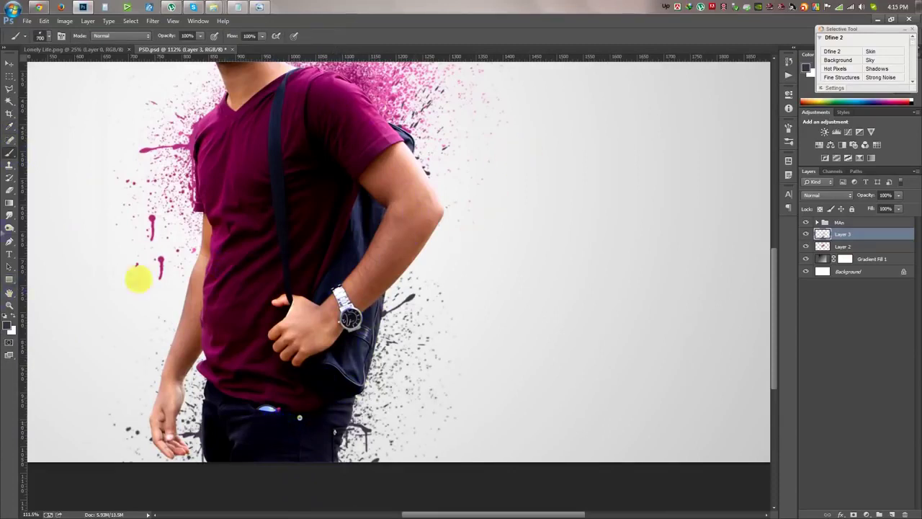
drag(309, 382, 317, 421)
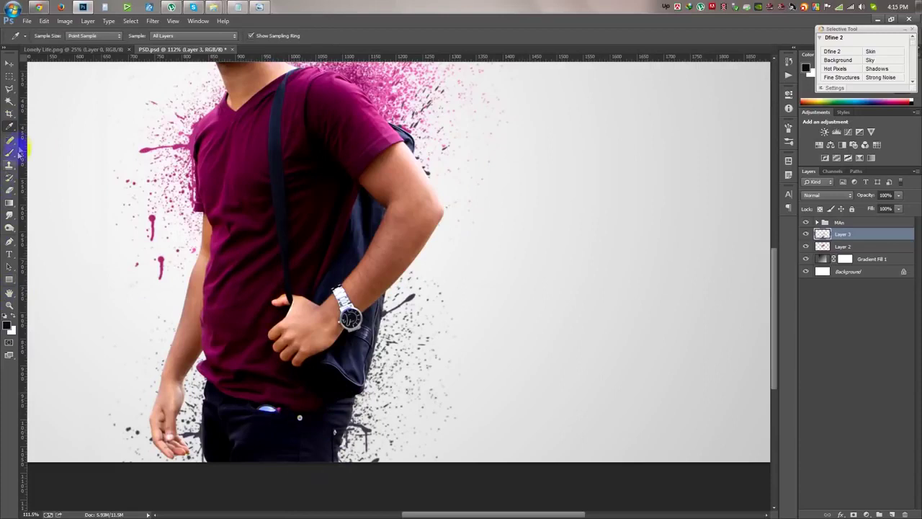
drag(382, 425, 284, 346)
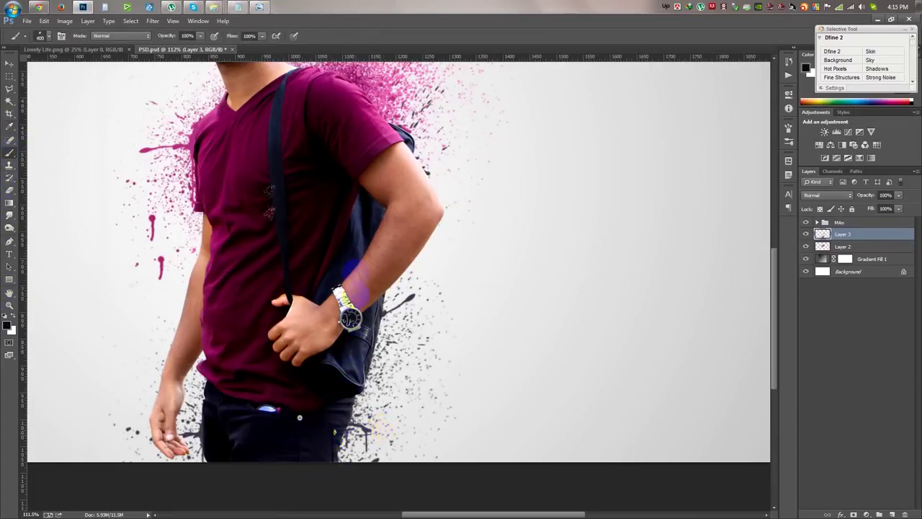
drag(288, 349, 313, 414)
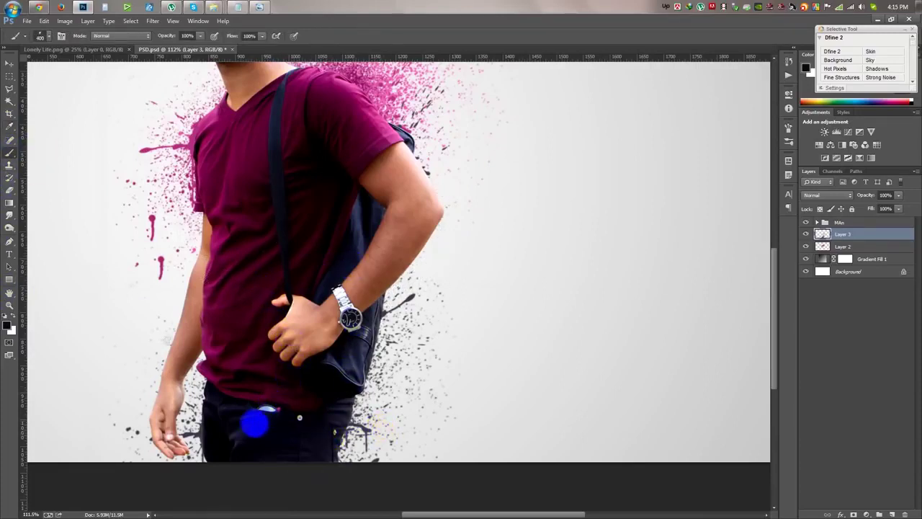
drag(257, 288, 296, 373)
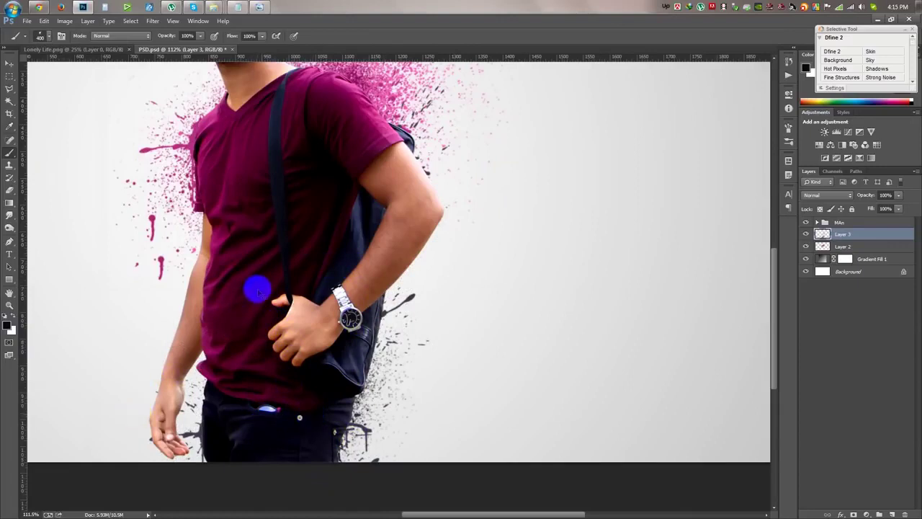
mouse_move(214, 477)
mouse_down()
mouse_move(267, 409)
mouse_move(270, 452)
mouse_up()
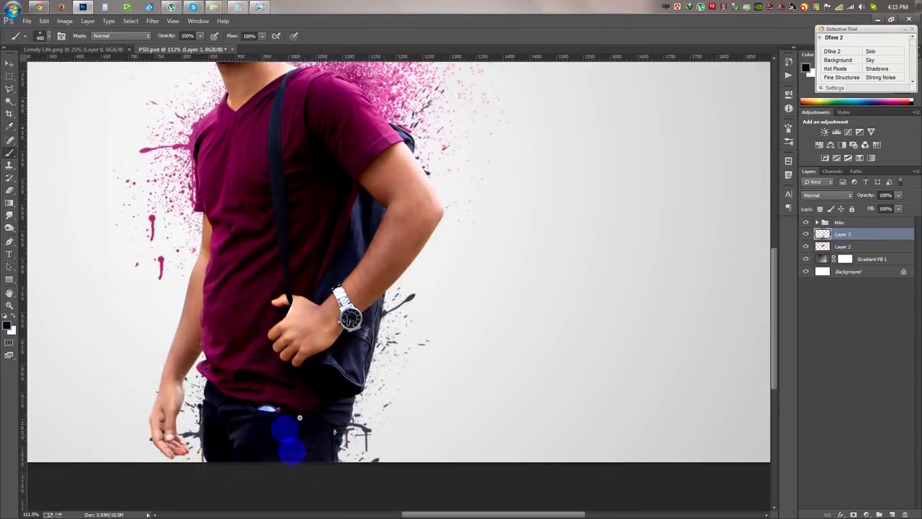
mouse_move(265, 442)
mouse_down()
mouse_move(265, 479)
mouse_move(287, 485)
mouse_up()
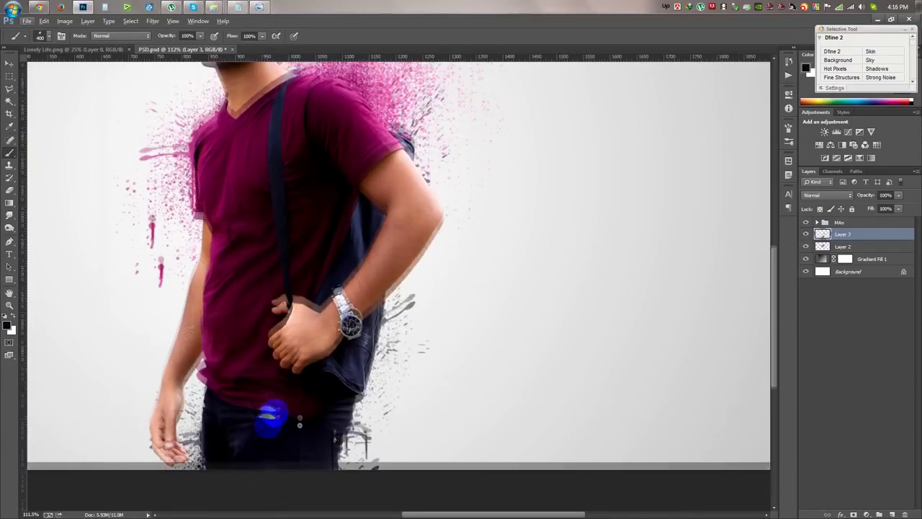
scroll(323, 284, up, 3)
drag(339, 284, 265, 349)
- Sample the arm's skin tone and choose the 849 px splatter brush
key(ctrl+minus)
key(ctrl+minus)
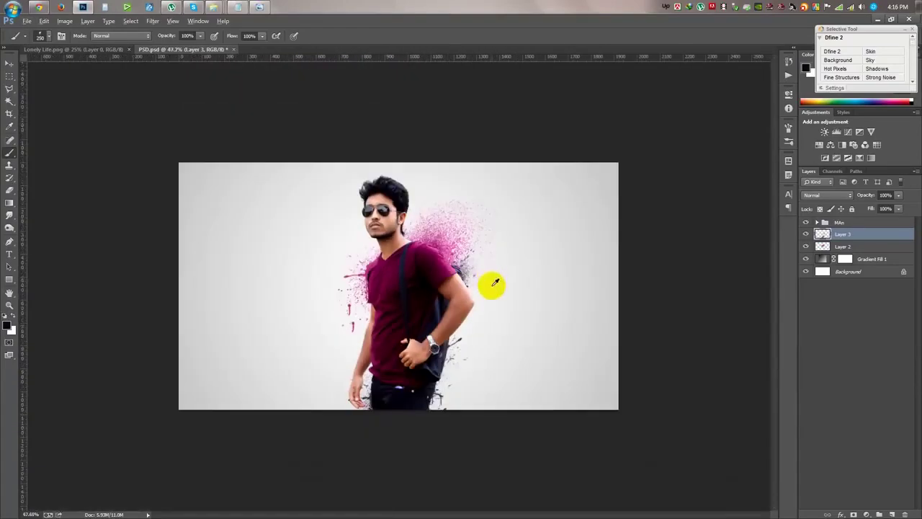
key(ctrl+0)
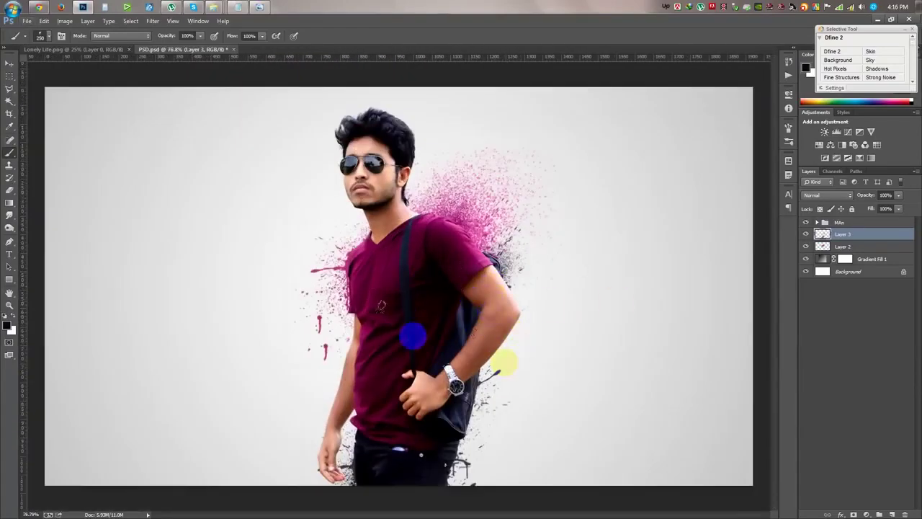
scroll(572, 292, up, 3)
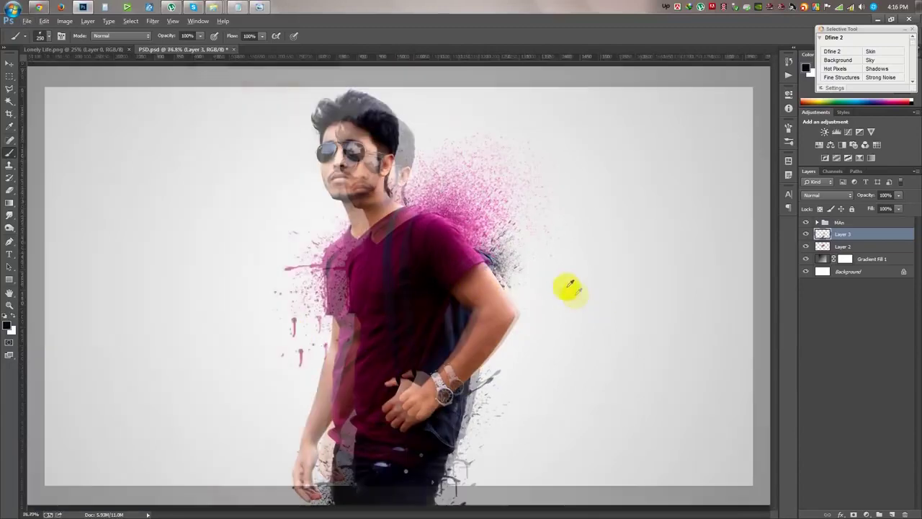
click(10, 128)
drag(468, 269, 463, 288)
click(10, 152)
right_click(322, 247)
click(458, 389)
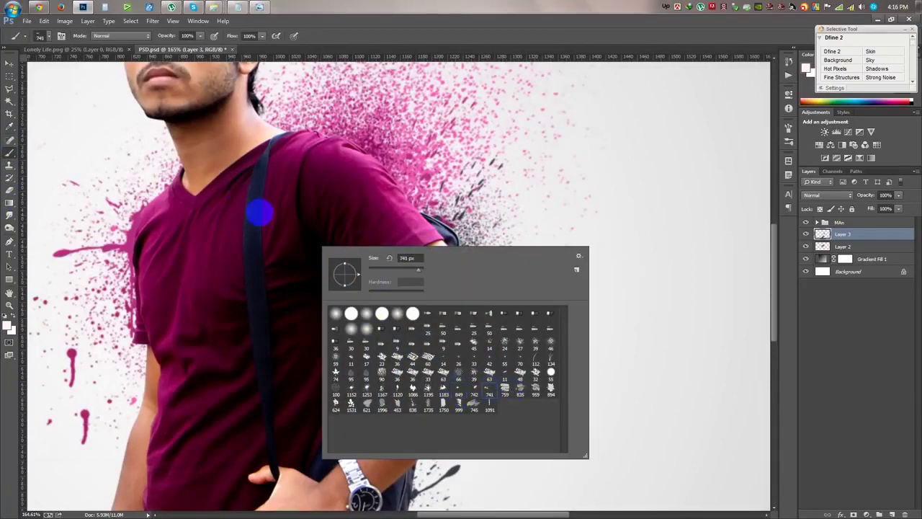
key(Return)
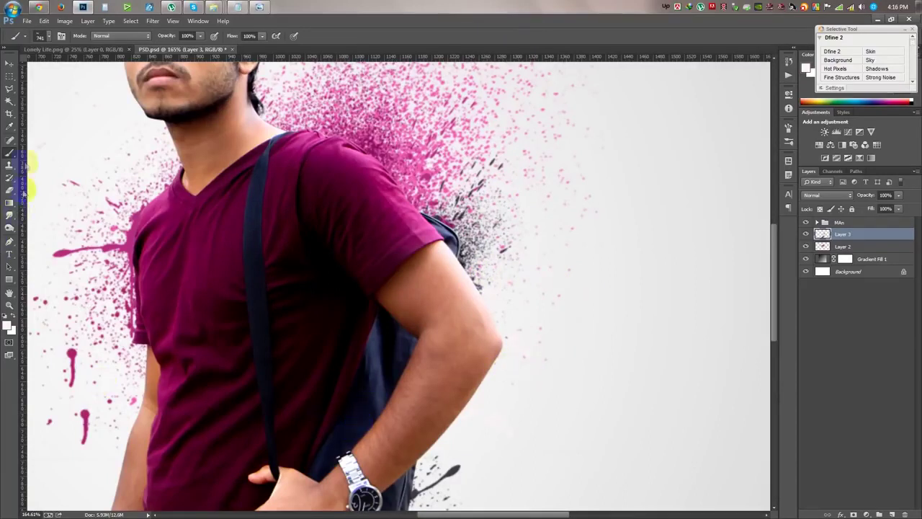
- Stamp brown skin-toned splatter to the right of the arm and elbow
click(10, 128)
click(473, 391)
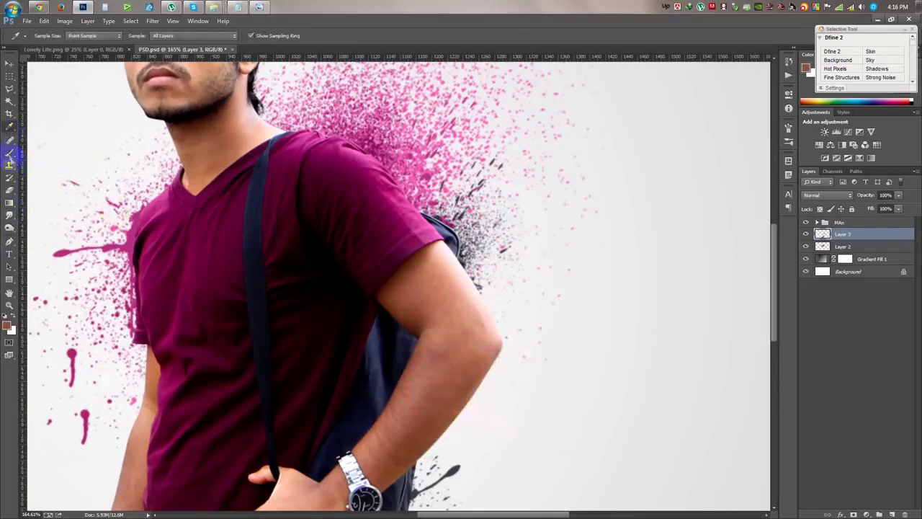
click(10, 153)
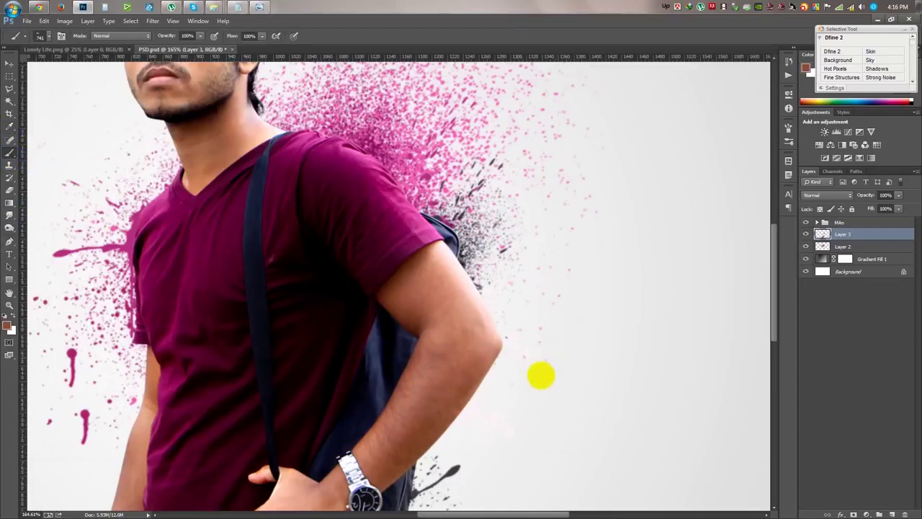
click(537, 374)
click(497, 320)
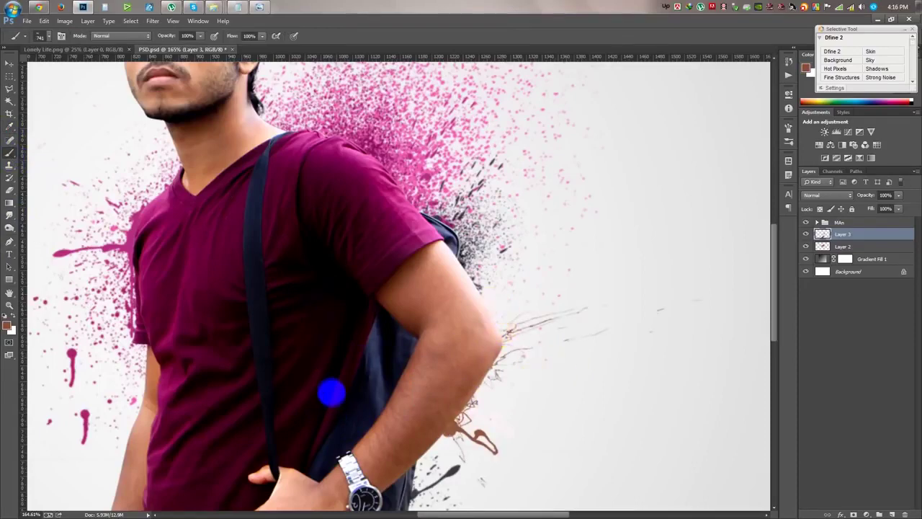
scroll(324, 389, up, 3)
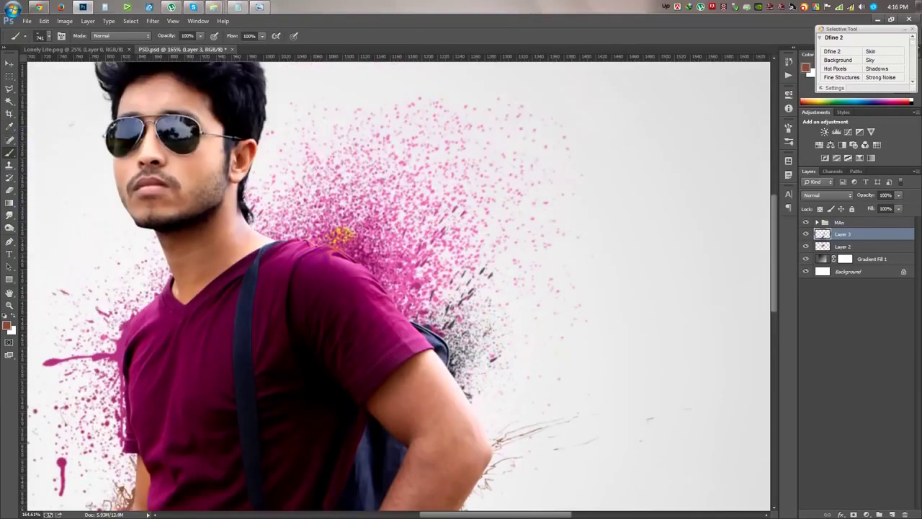
scroll(355, 331, down, 3)
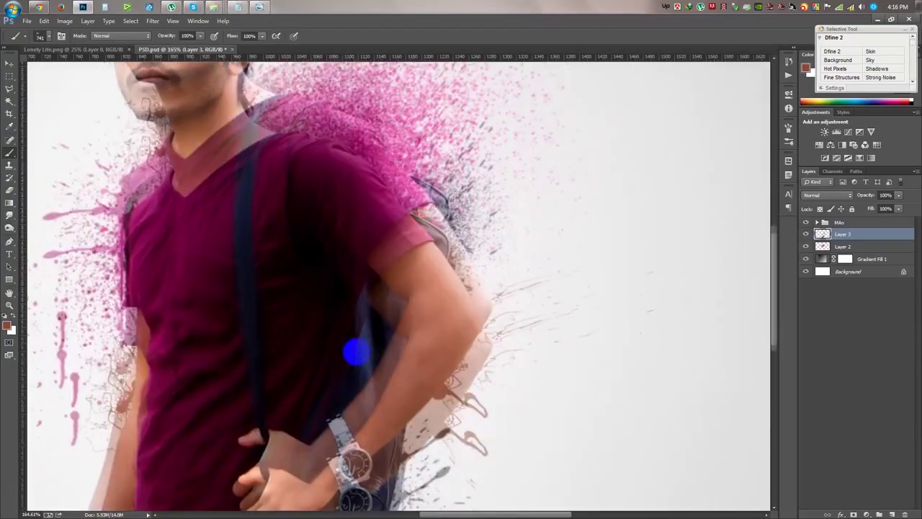
scroll(355, 352, down, 3)
scroll(263, 447, down, 3)
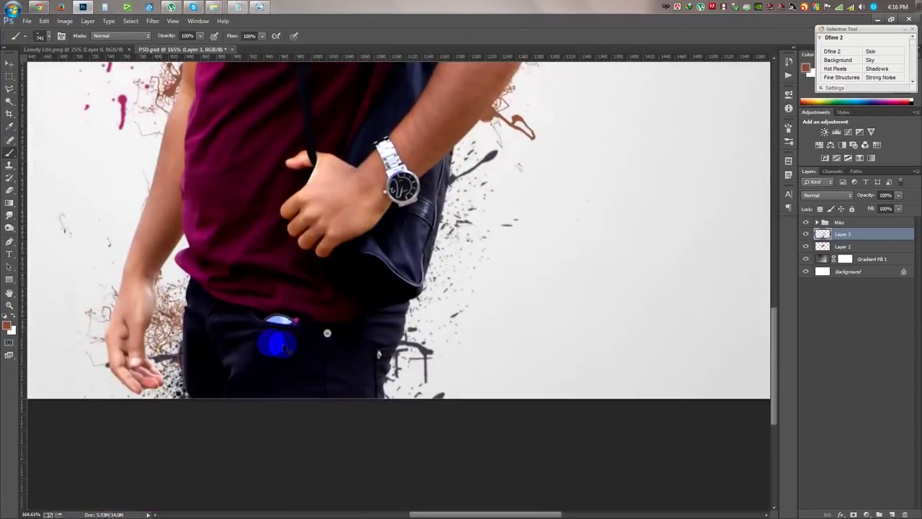
- Pick another brush preset and resample the forearm's skin tone for painting
right_click(310, 291)
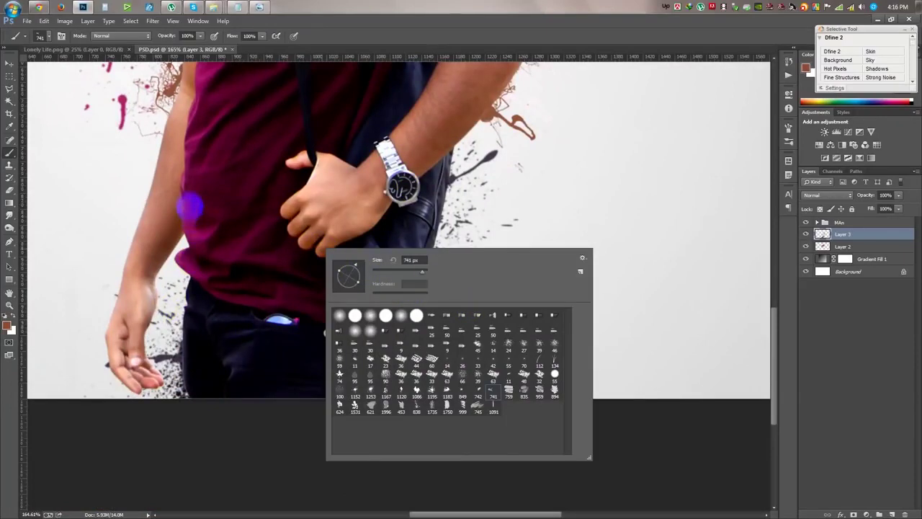
click(188, 208)
scroll(317, 309, up, 2)
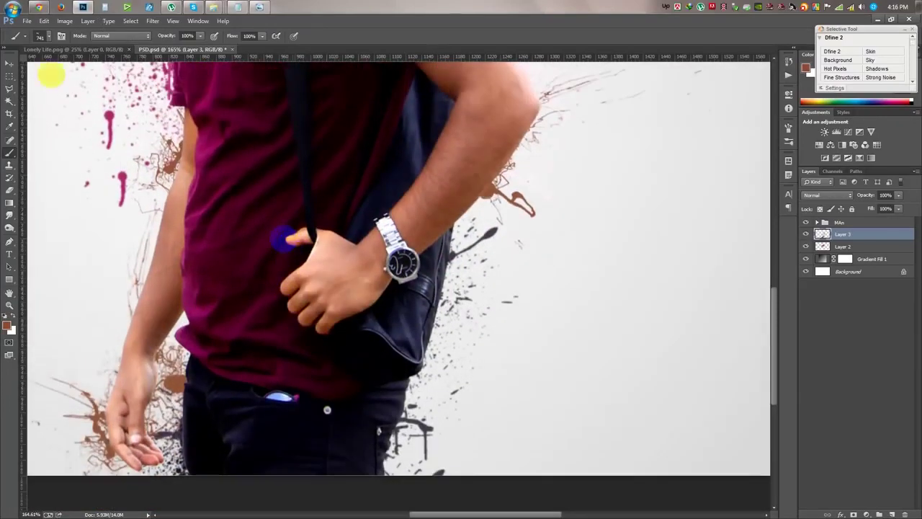
click(9, 126)
click(163, 229)
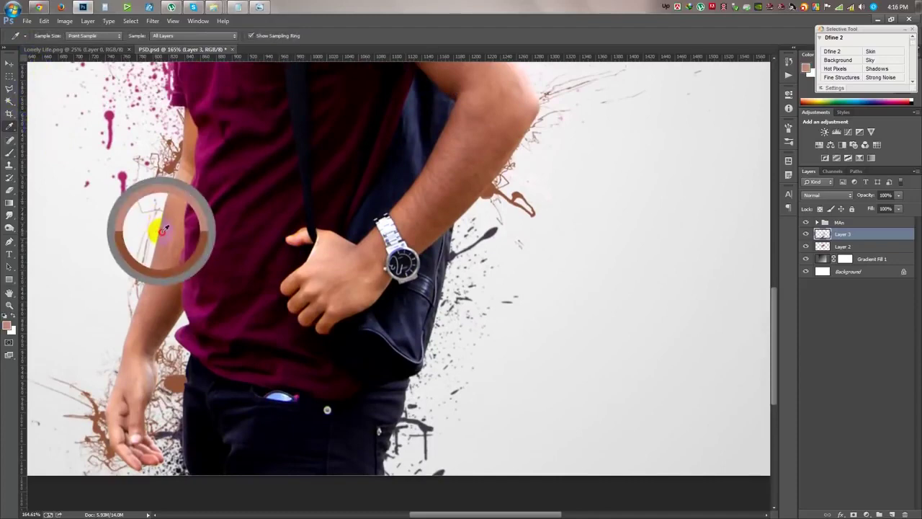
click(9, 152)
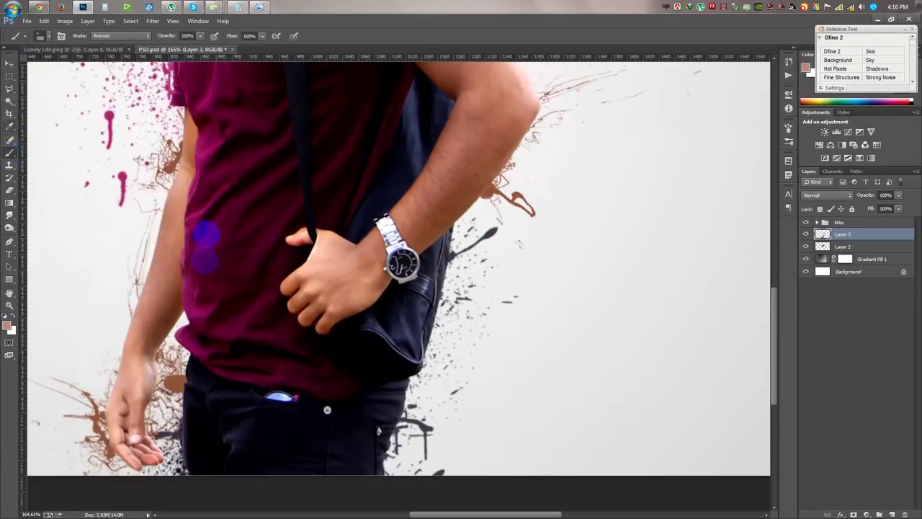
right_click(206, 242)
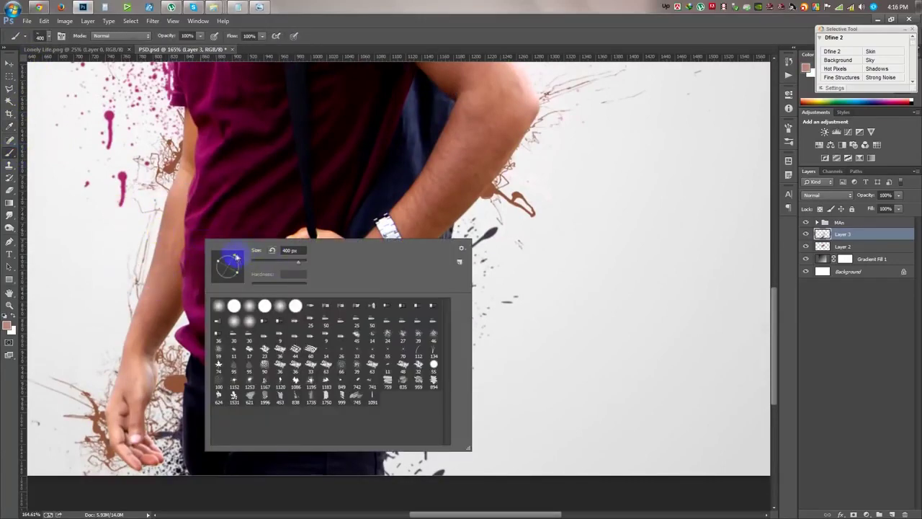
key(Return)
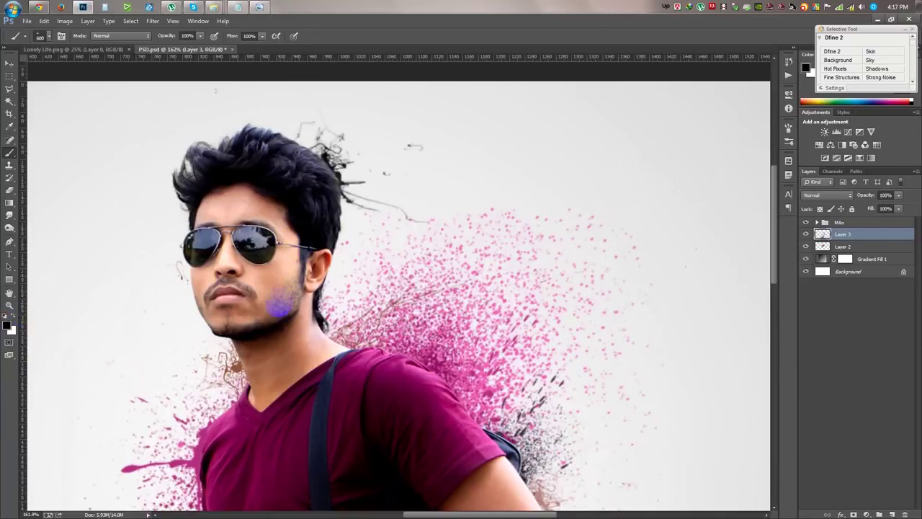
- Sample the dark hair colour, add Layer 4, and stamp wispy strands around the head and neck
click(10, 126)
drag(309, 181, 329, 168)
click(9, 152)
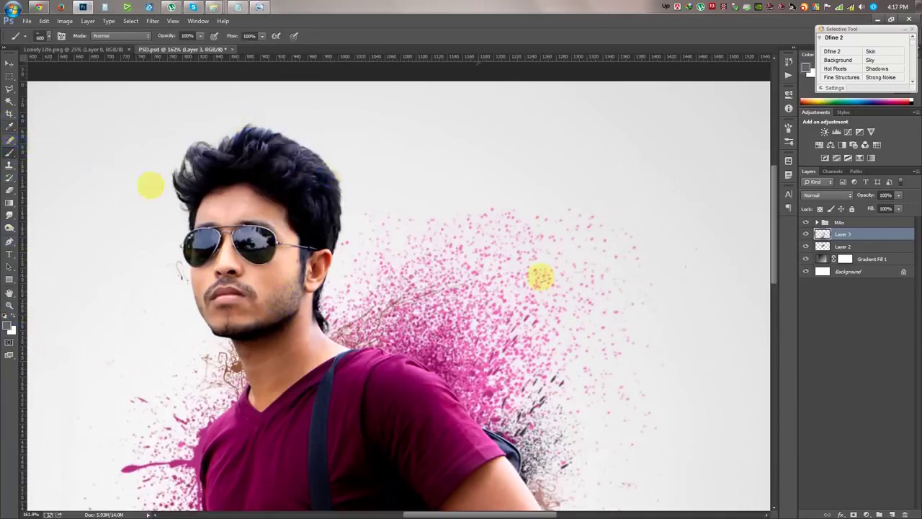
click(891, 514)
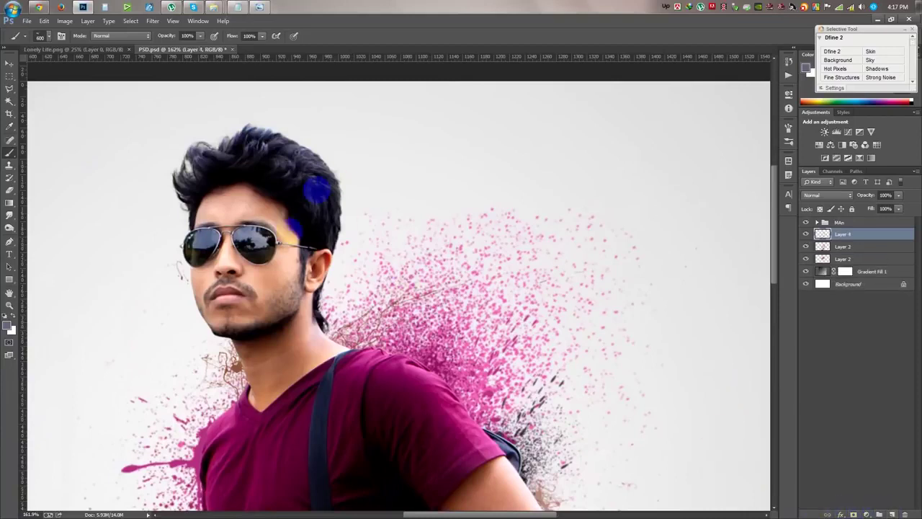
click(160, 172)
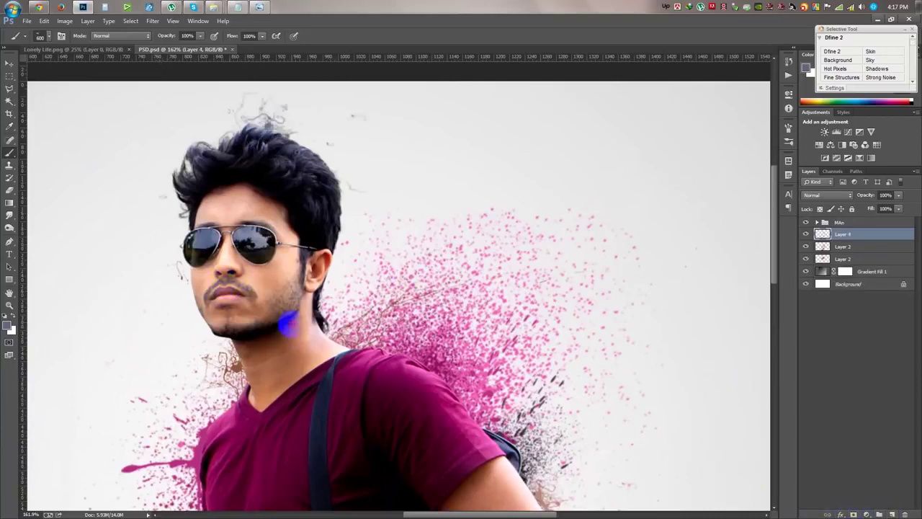
click(289, 324)
- Resample a darker hair colour and stamp dark strands above-left and right of the head
click(11, 126)
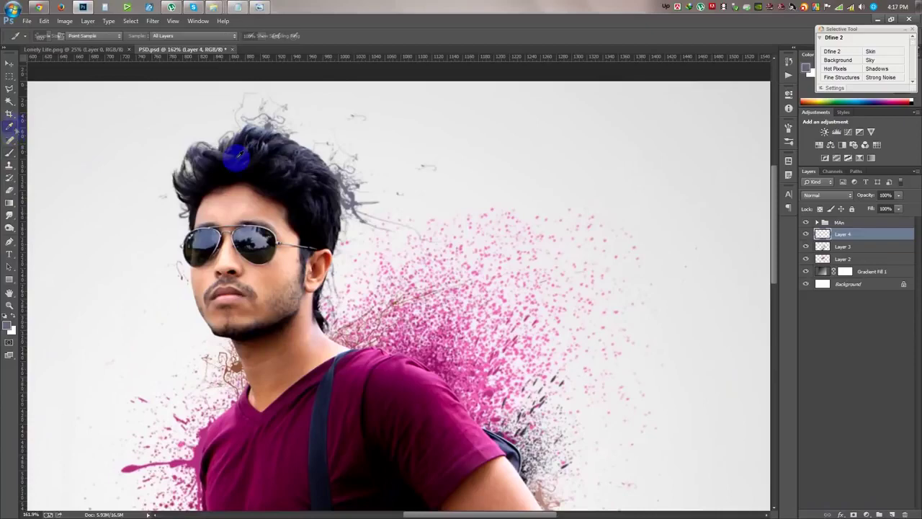
click(314, 185)
click(11, 153)
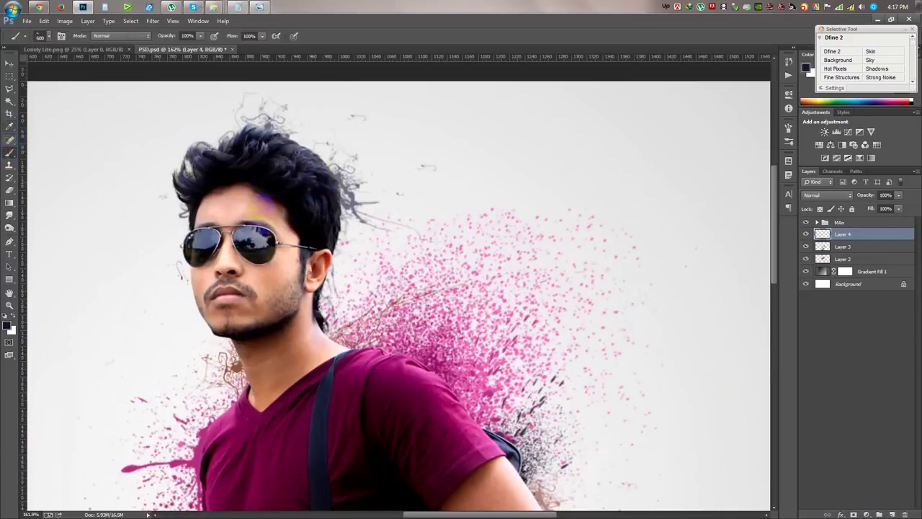
right_click(296, 278)
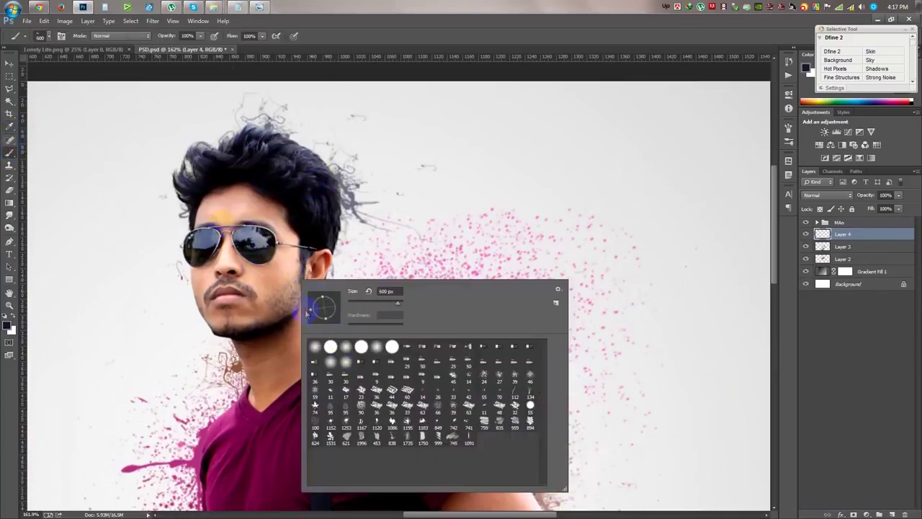
click(133, 182)
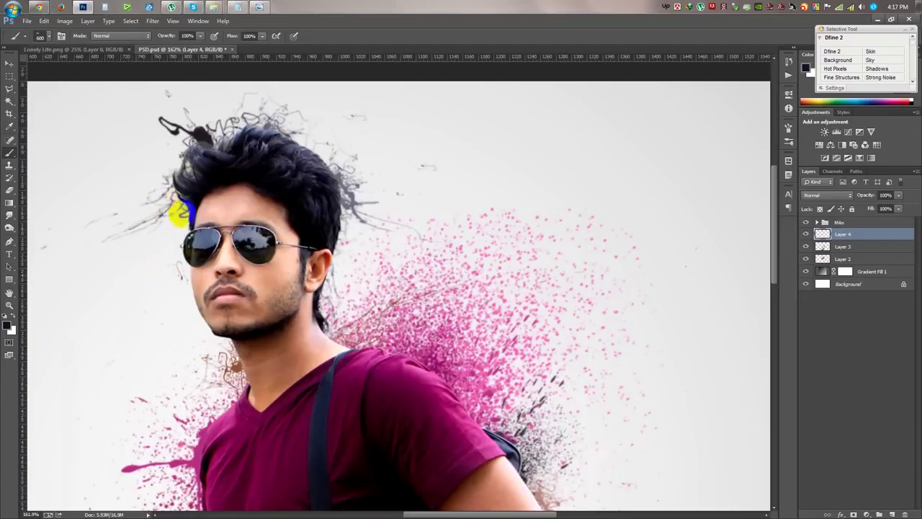
click(180, 211)
- Pick another hair-splatter brush and paint extra strands over the hair
right_click(225, 261)
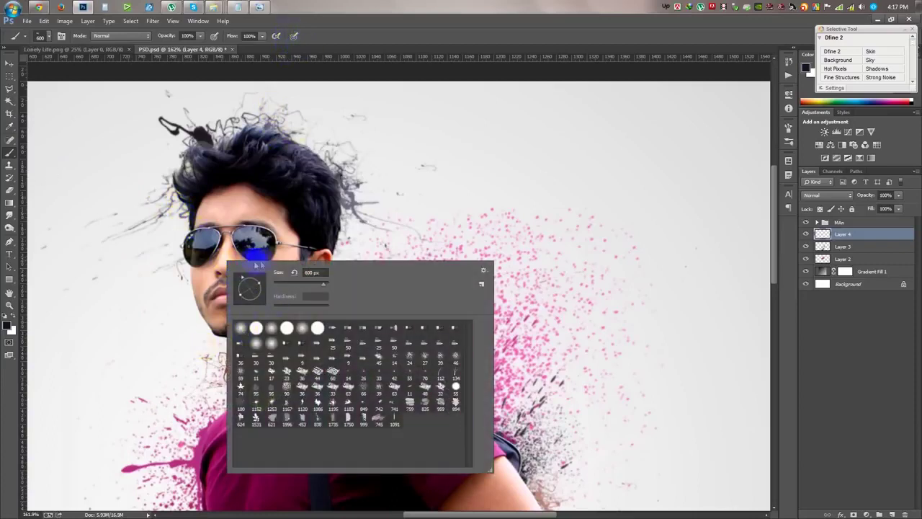
click(353, 87)
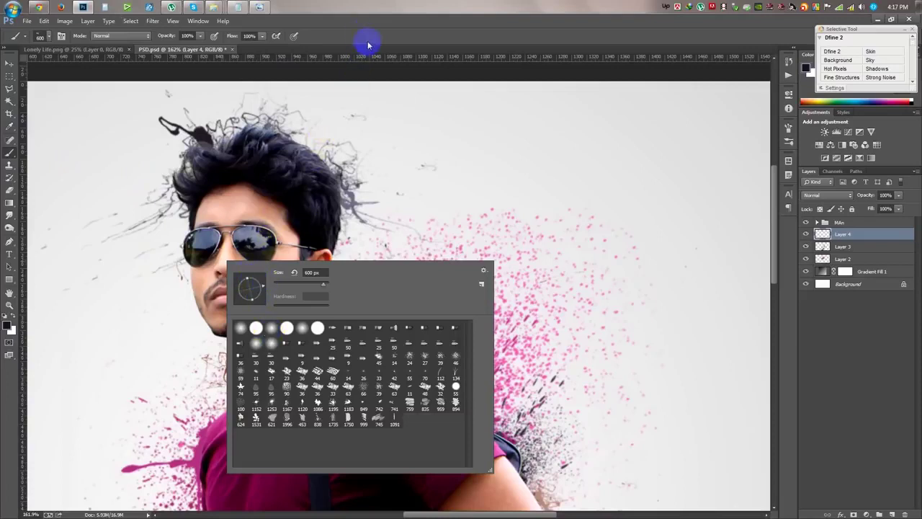
click(360, 206)
drag(362, 312, 380, 401)
mouse_move(374, 282)
mouse_down()
mouse_move(386, 257)
mouse_move(337, 136)
mouse_move(353, 245)
mouse_up()
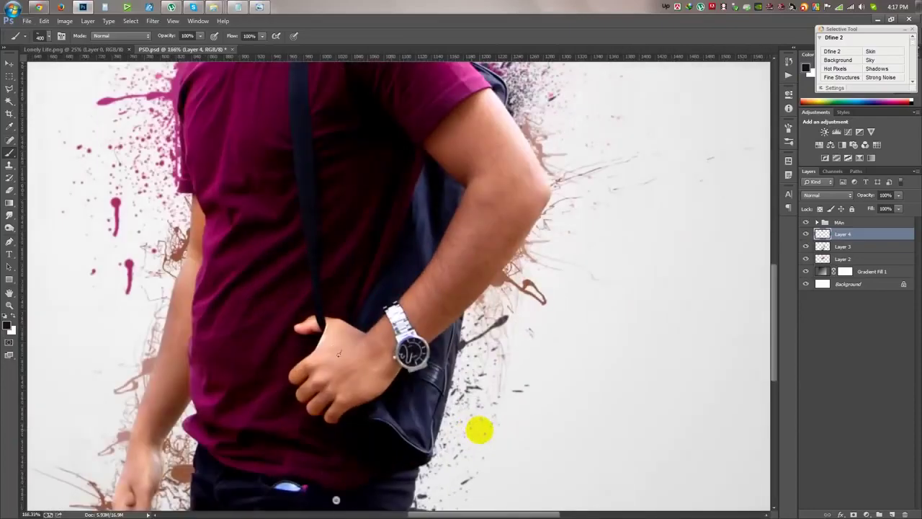
- Paint dark splatter strokes beside the bag and near the shoulder
drag(504, 379, 478, 389)
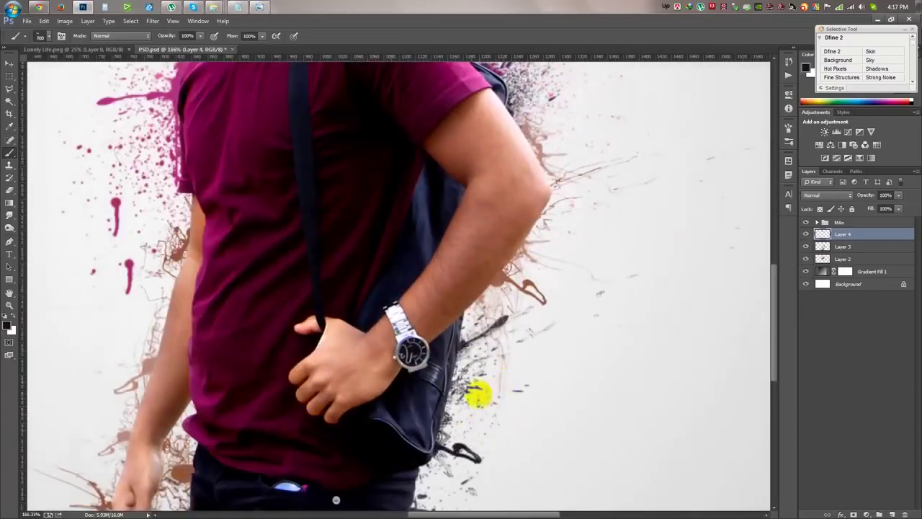
drag(580, 158, 597, 123)
scroll(415, 175, down, 5)
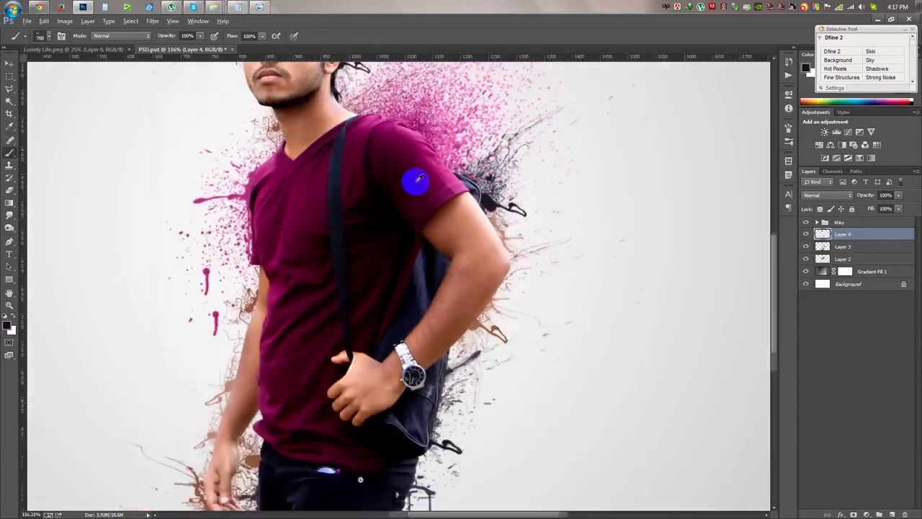
scroll(447, 265, up, 2)
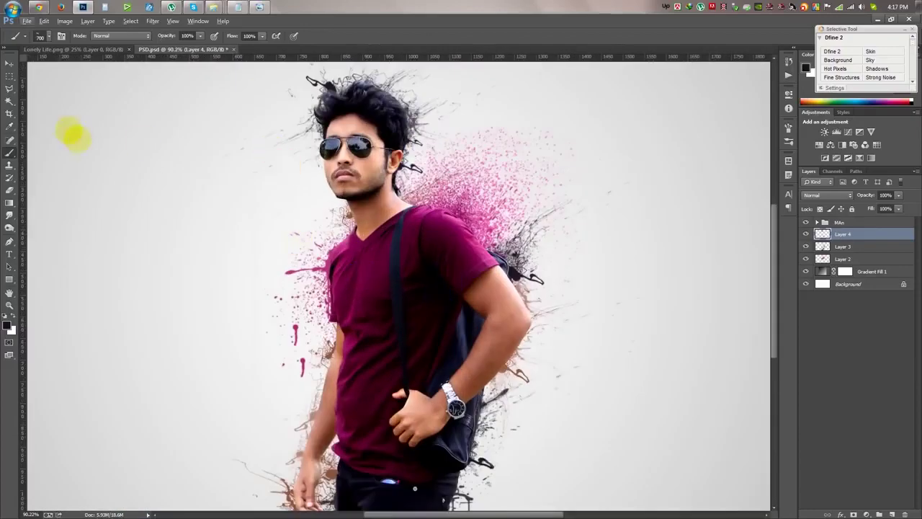
- Sample the maroon shirt colour and splatter it left of the shirt and over the pink spray
click(9, 125)
click(339, 303)
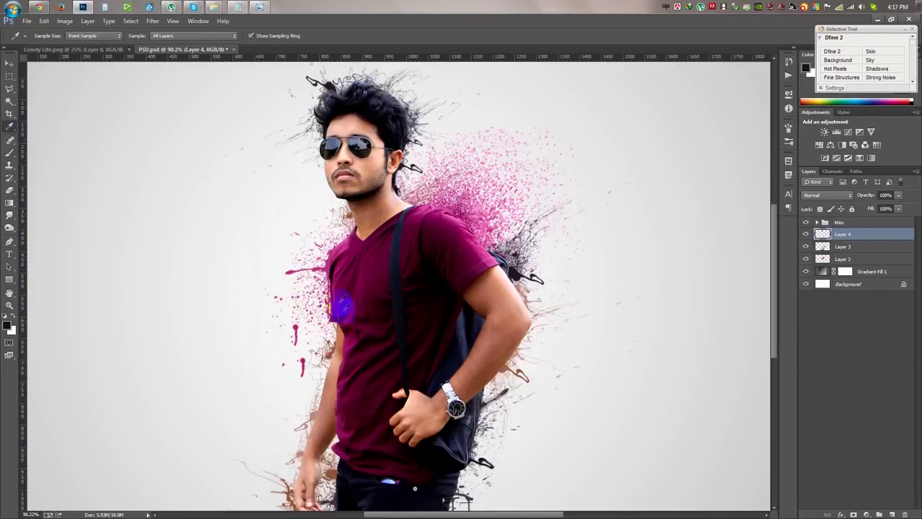
click(9, 154)
drag(402, 339, 454, 298)
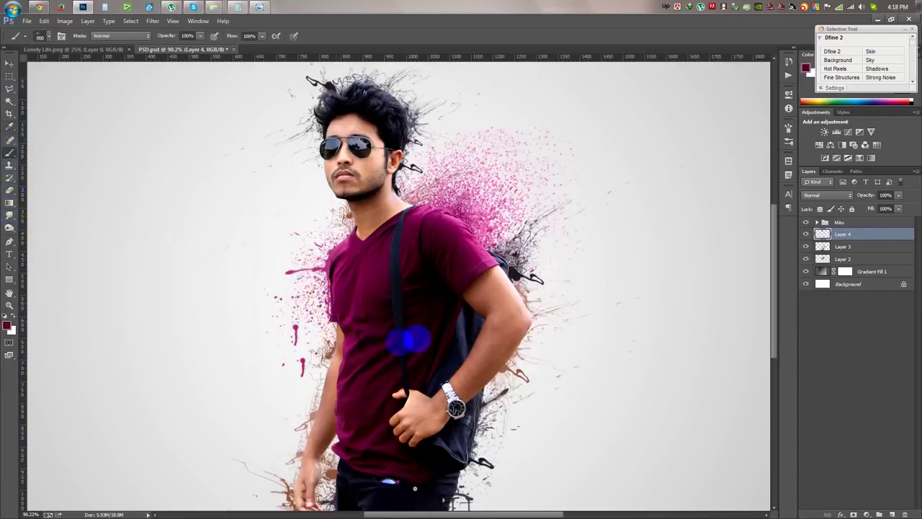
drag(521, 202, 481, 283)
click(463, 251)
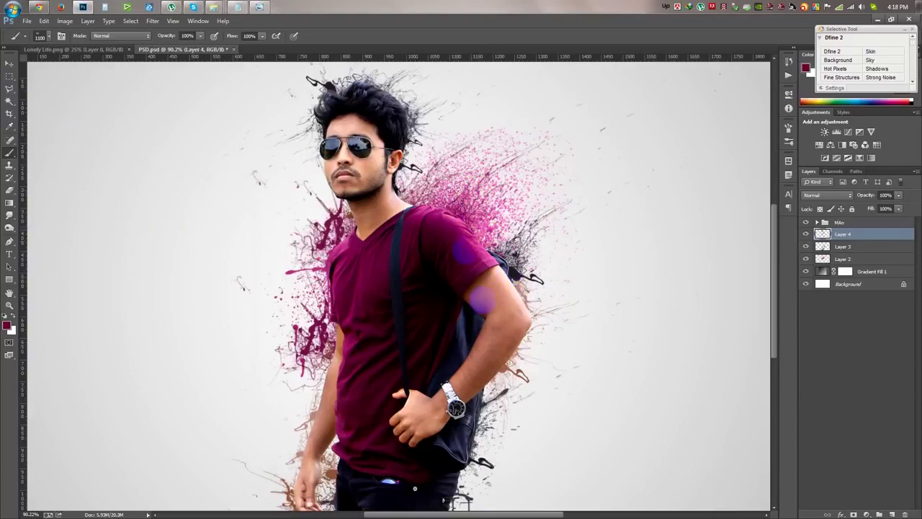
key(ctrl+z)
click(478, 232)
key(ctrl+z)
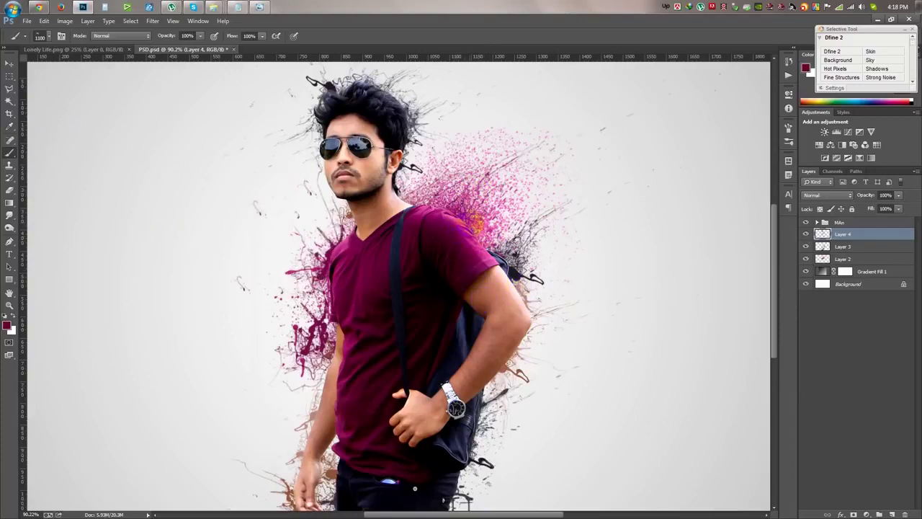
- Undo the last splatter stamp and sample a pink colour for painting
key(ctrl+z)
click(9, 127)
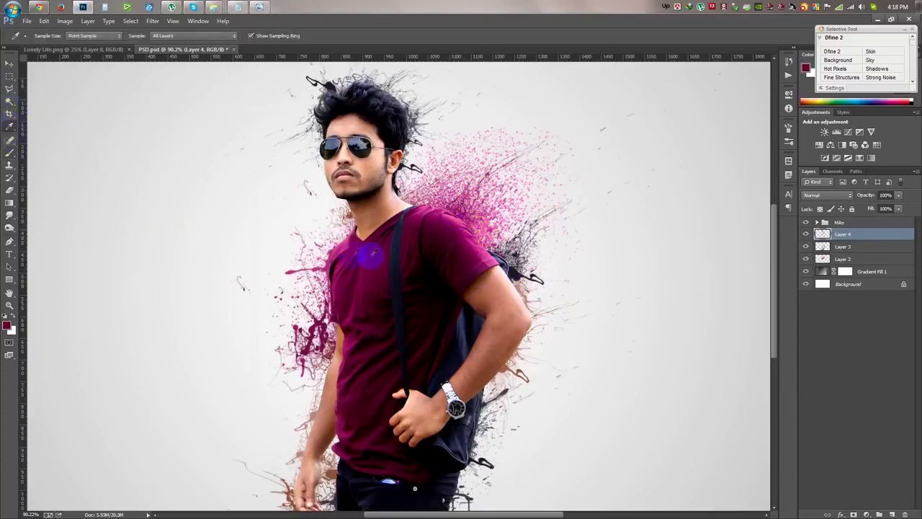
click(335, 242)
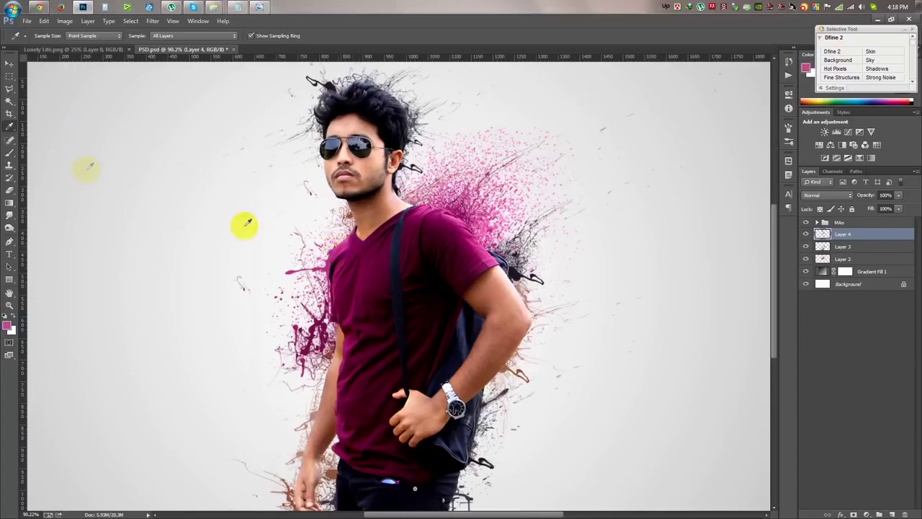
click(10, 153)
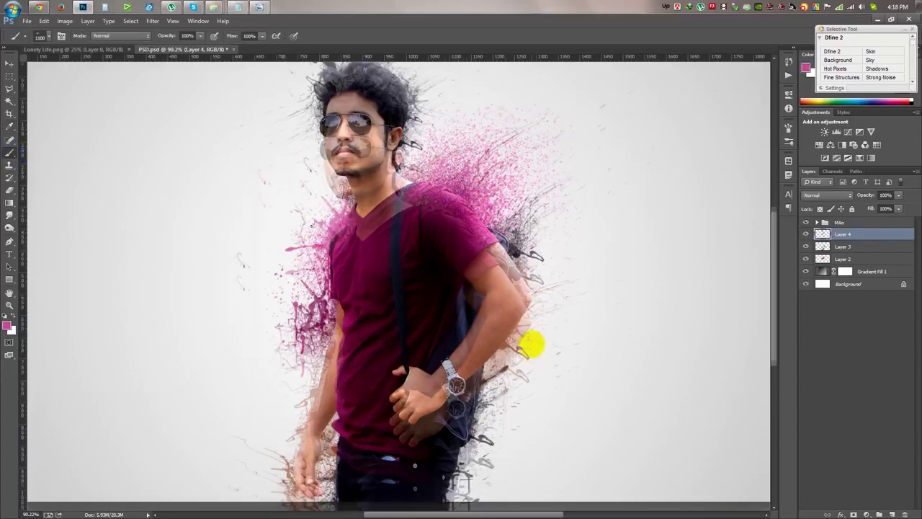
scroll(531, 340, down, 3)
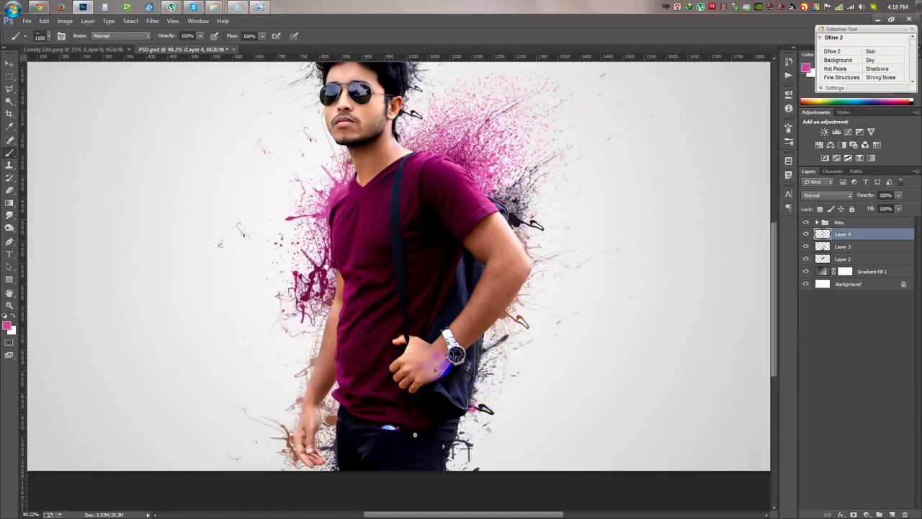
right_click(448, 275)
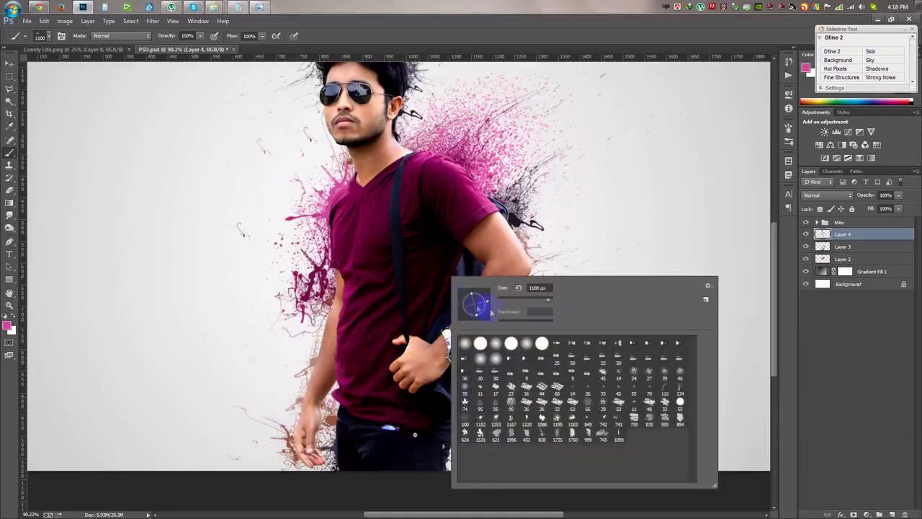
click(388, 482)
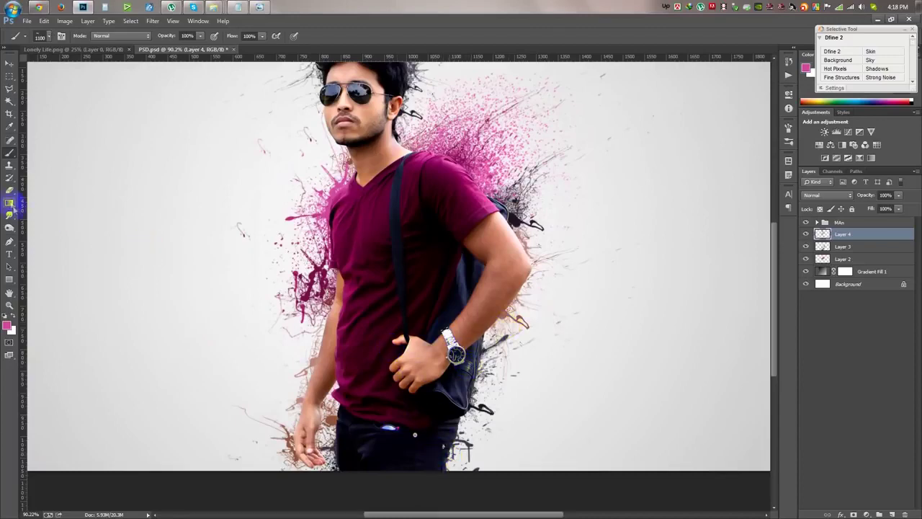
- Select the MAn group and move the man and his splatters up and left
key(ctrl+0)
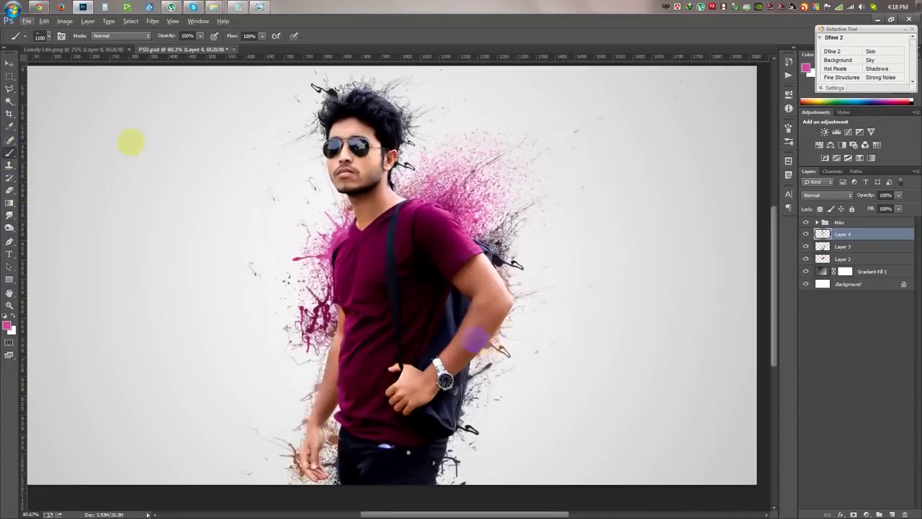
click(10, 63)
scroll(276, 177, down, 3)
scroll(422, 257, up, 3)
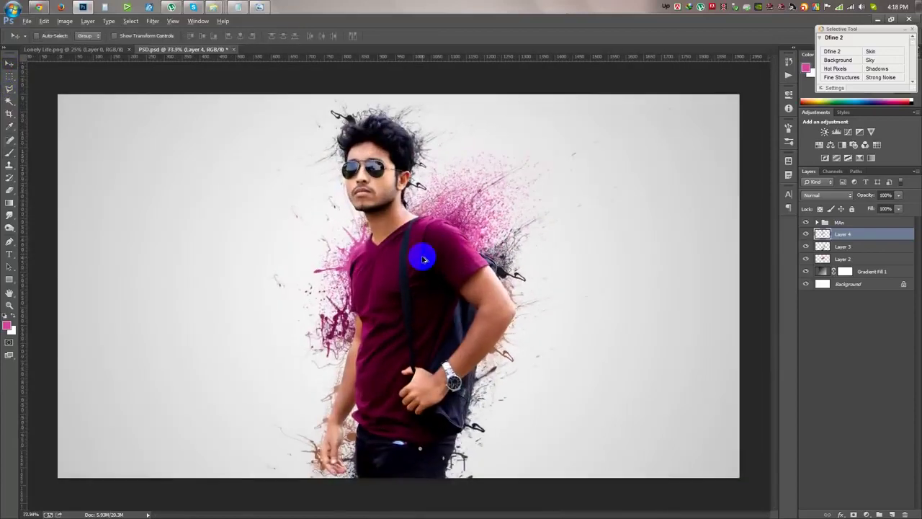
scroll(422, 254, up, 2)
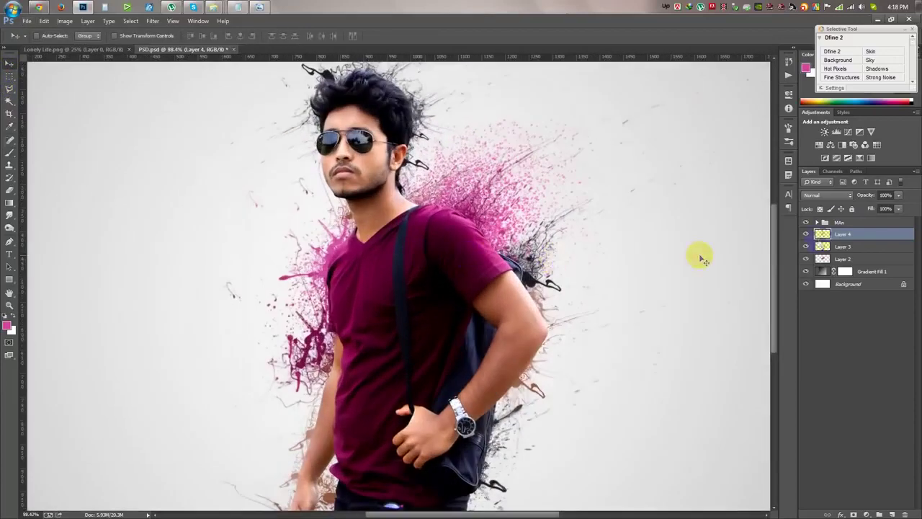
click(862, 225)
drag(597, 251, 749, 325)
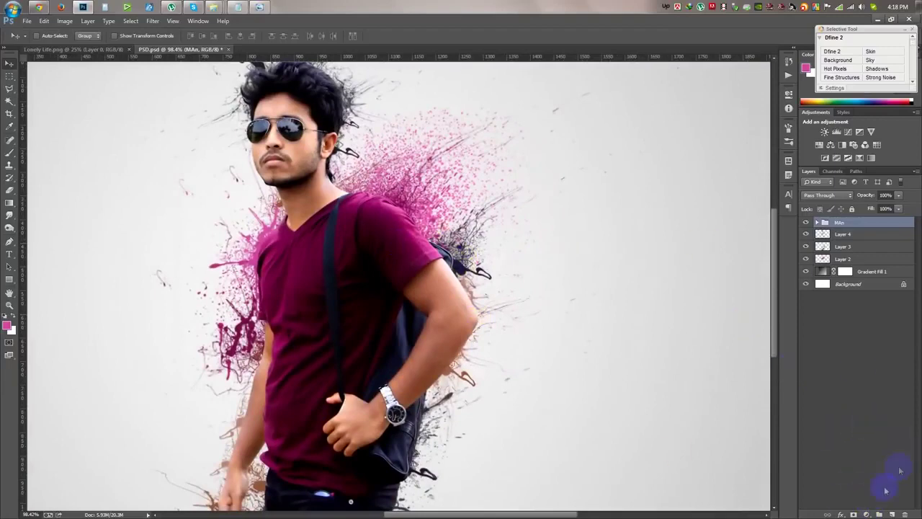
- Add a layer mask to the MAn group and paint black splatter along the arm's edge
click(853, 515)
click(8, 153)
click(475, 306)
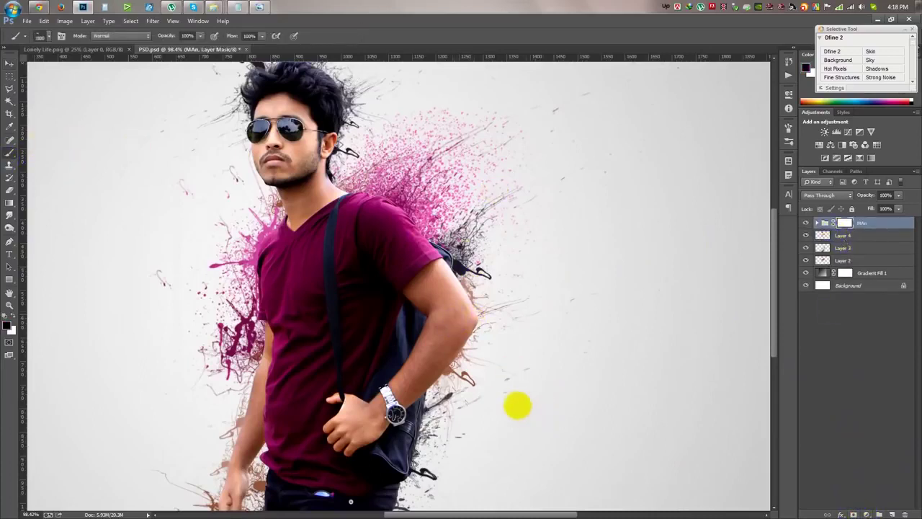
drag(473, 432, 392, 234)
- Enlarge the splatter brush and disperse the lower right edge of the jeans
scroll(379, 221, up, 1)
key(bracketright)
key(bracketright)
key(bracketright)
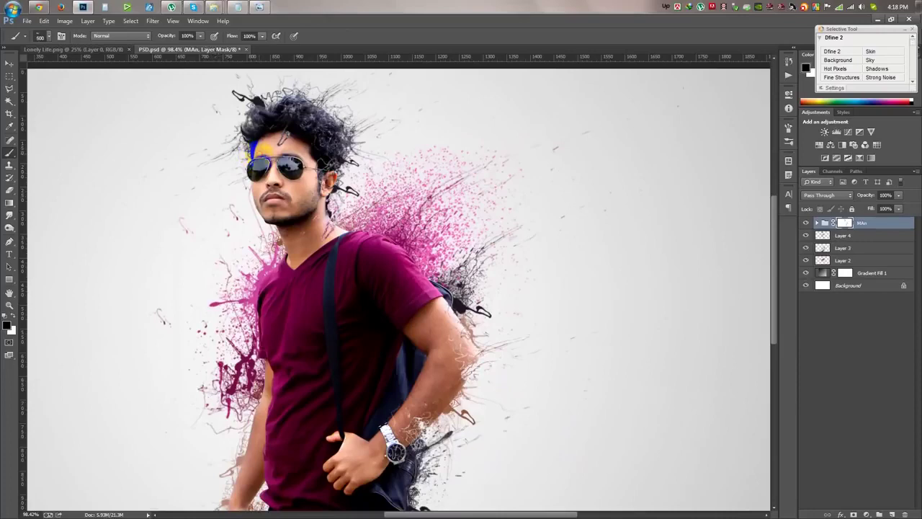
scroll(252, 353, down, 1)
scroll(180, 385, down, 2)
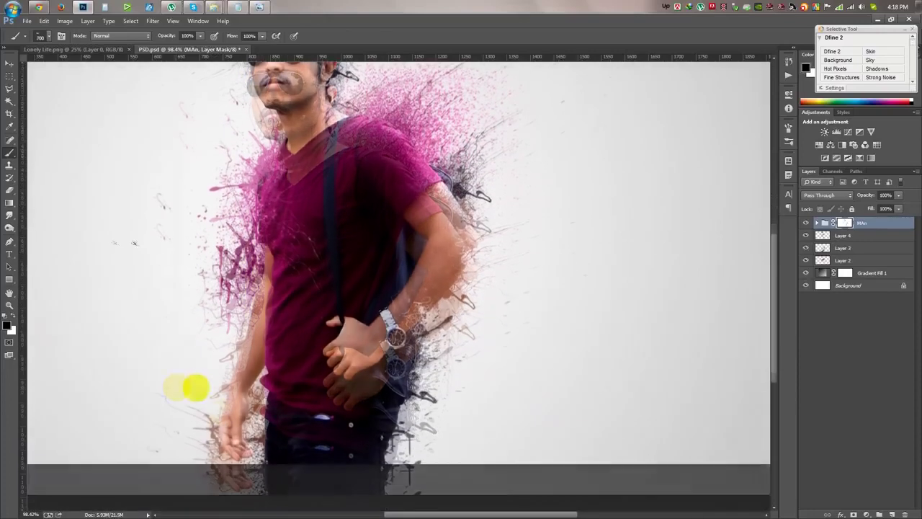
scroll(260, 450, down, 2)
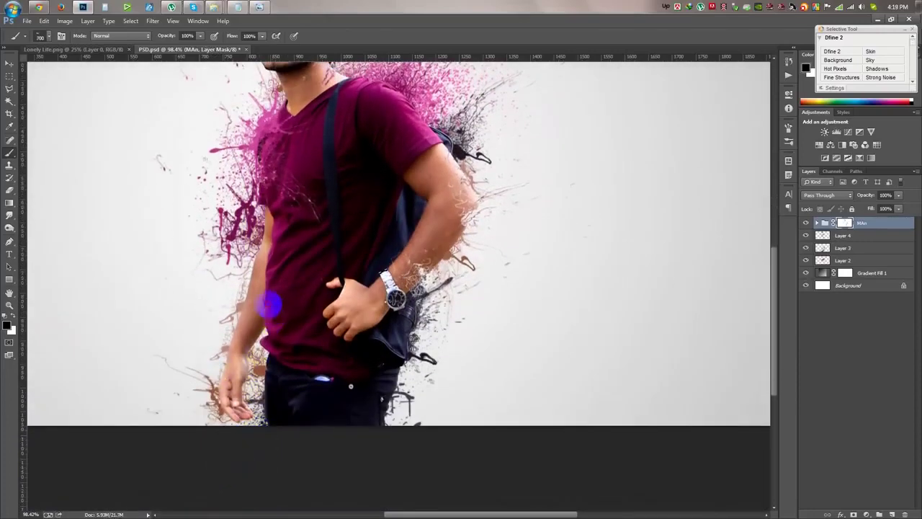
drag(422, 483, 285, 486)
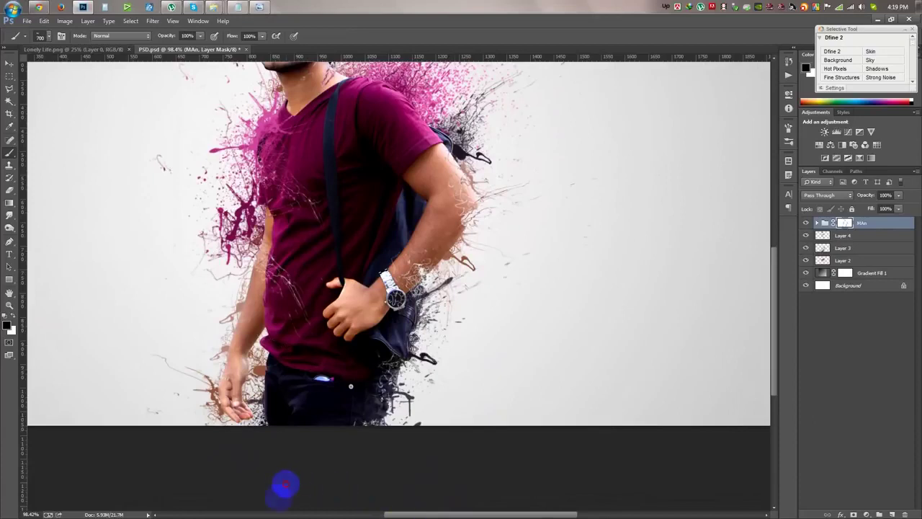
- Splatter the man's lower body and jeans area into paint speckles
right_click(445, 311)
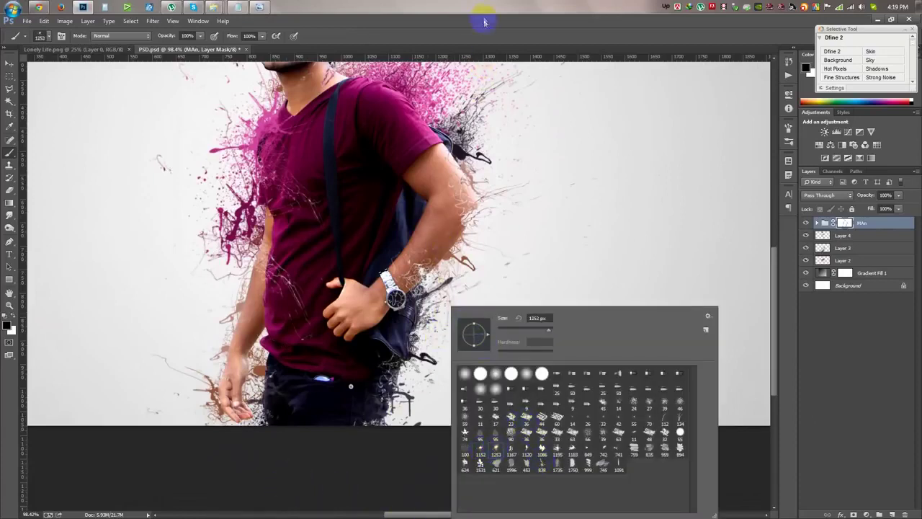
key(Escape)
scroll(452, 187, up, 3)
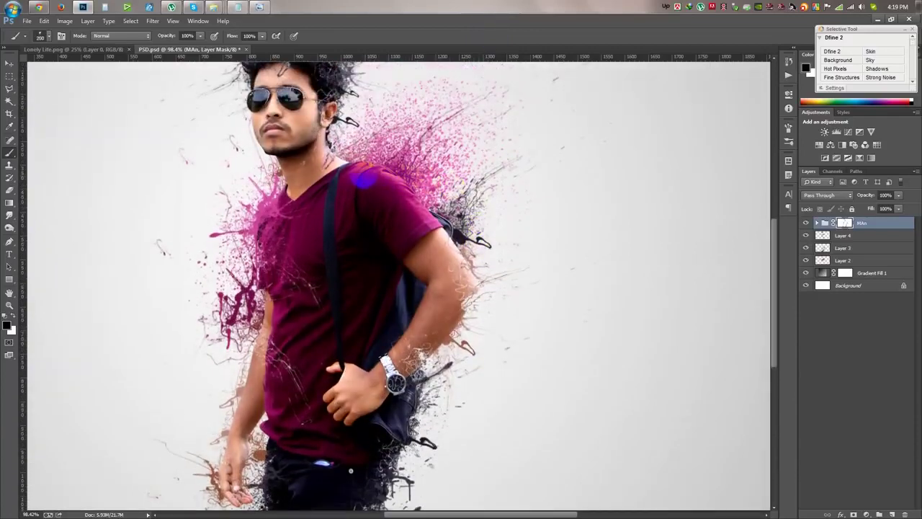
click(407, 472)
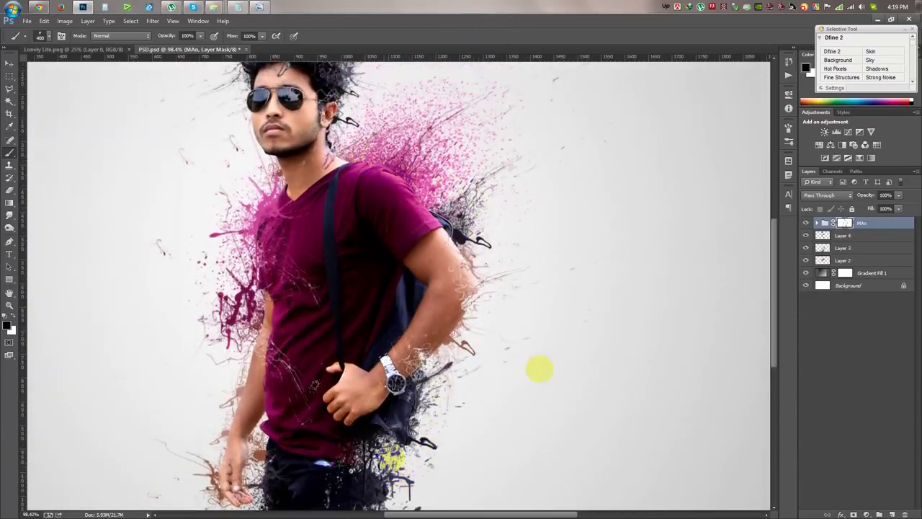
scroll(539, 366, down, 3)
drag(331, 457, 470, 463)
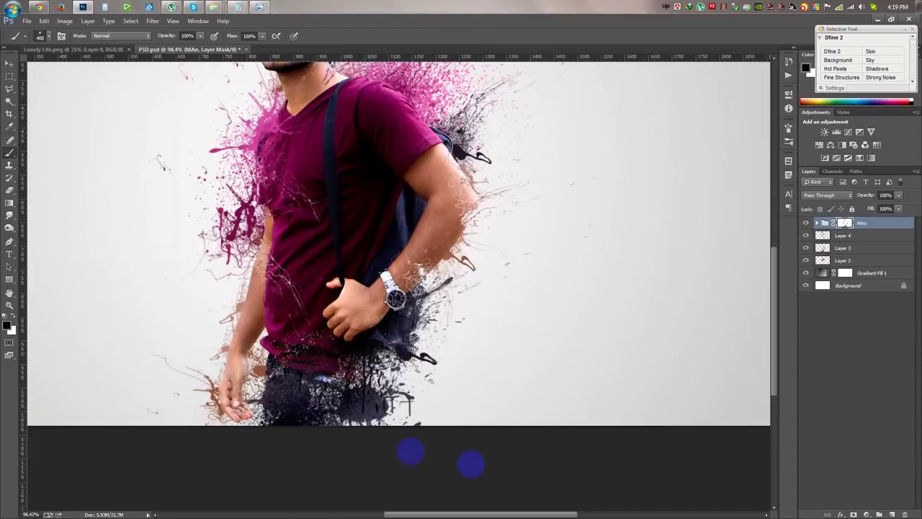
- Disperse the arm into splatter from the hand up to the shoulder and forearm
drag(245, 358, 274, 295)
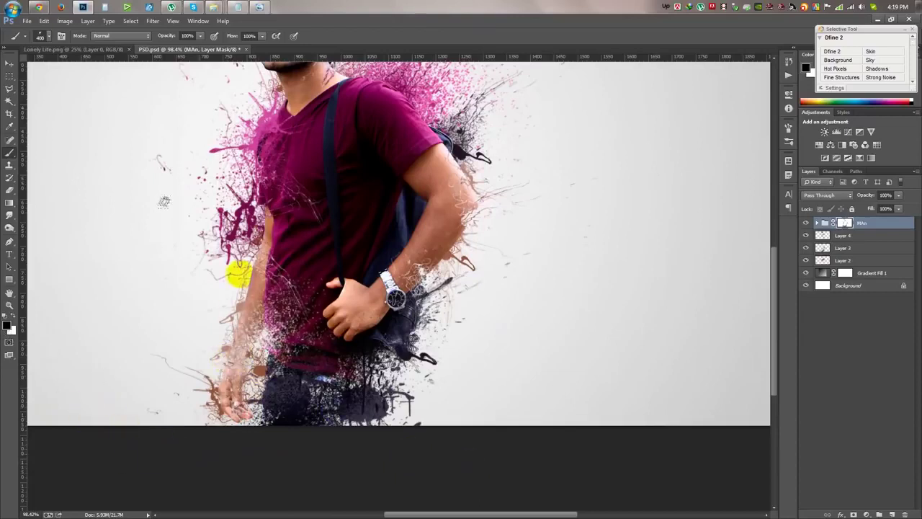
drag(231, 316, 288, 223)
mouse_move(472, 257)
mouse_down()
mouse_move(451, 363)
mouse_move(404, 403)
mouse_move(461, 111)
mouse_move(256, 213)
mouse_up()
drag(331, 170, 350, 92)
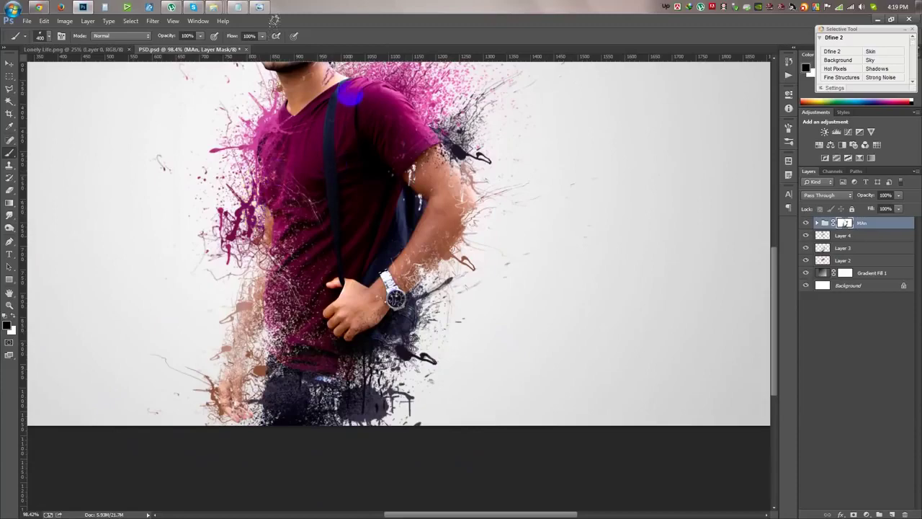
- Switch to a different splatter preset and disperse the bottom of the figure
scroll(531, 127, up, 3)
scroll(499, 171, up, 1)
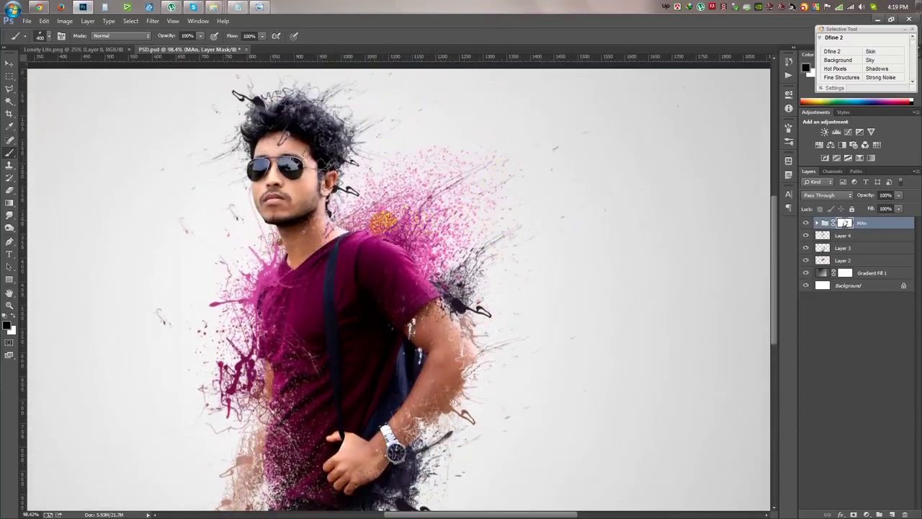
scroll(490, 211, down, 2)
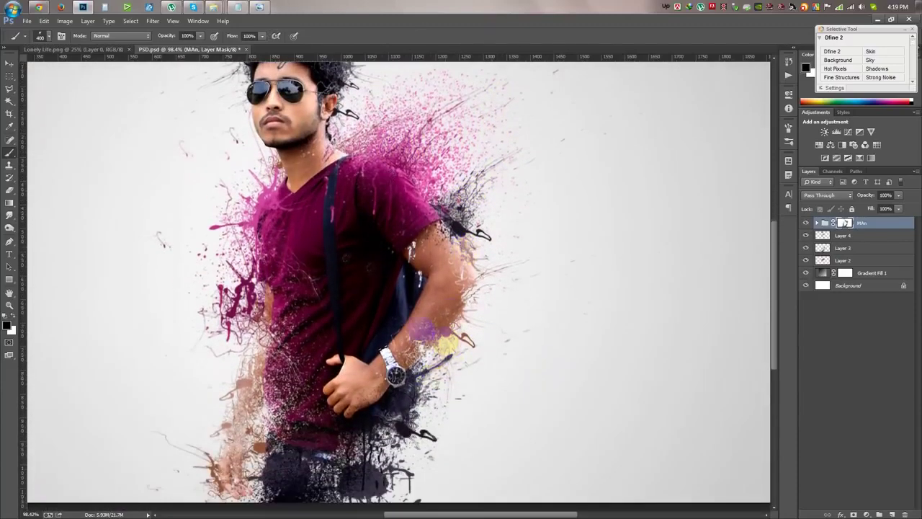
right_click(513, 268)
drag(594, 432, 348, 300)
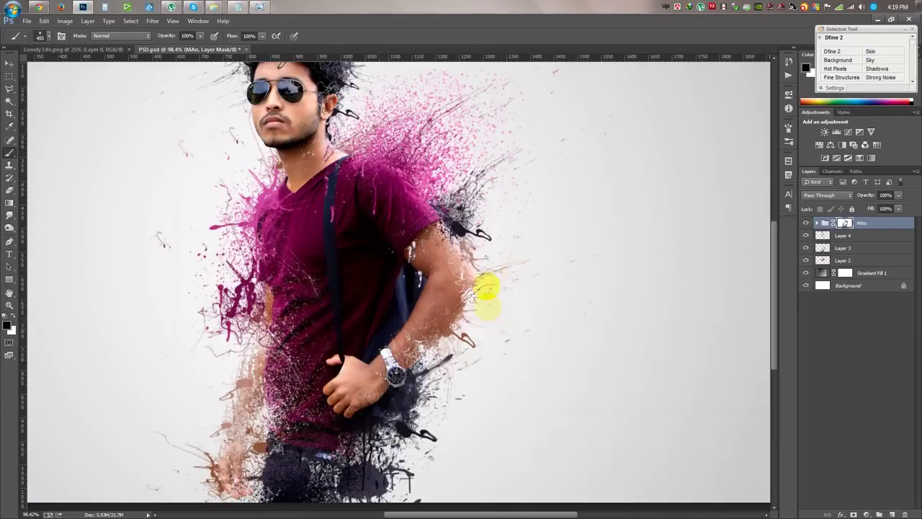
key(ctrl+minus)
key(ctrl+minus)
key(ctrl+0)
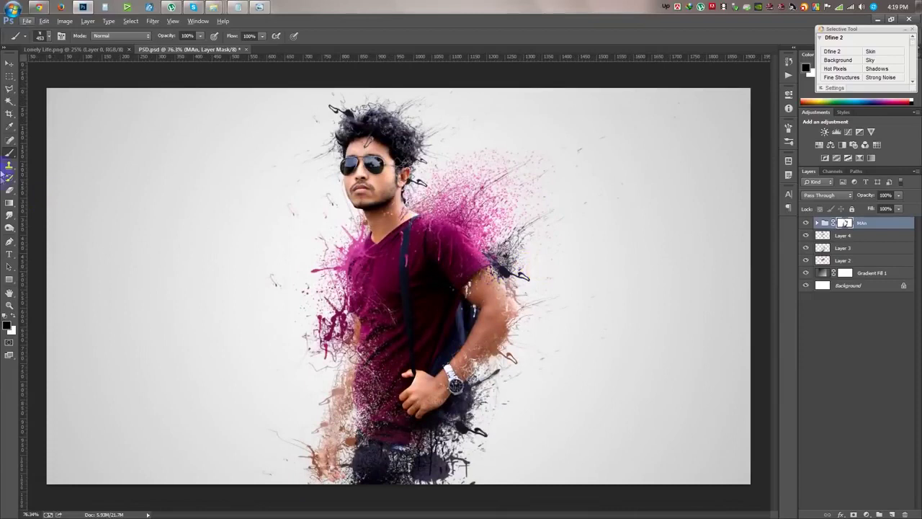
drag(428, 467, 384, 476)
mouse_move(386, 437)
mouse_down()
mouse_move(387, 448)
mouse_move(377, 449)
mouse_move(395, 451)
mouse_up()
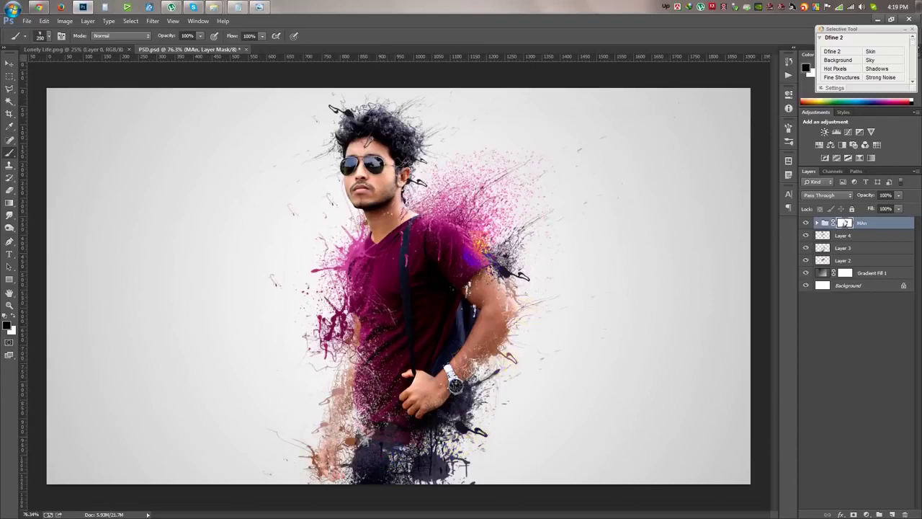
- Select Layer 4 together with the other splatter layers
scroll(407, 117, up, 3)
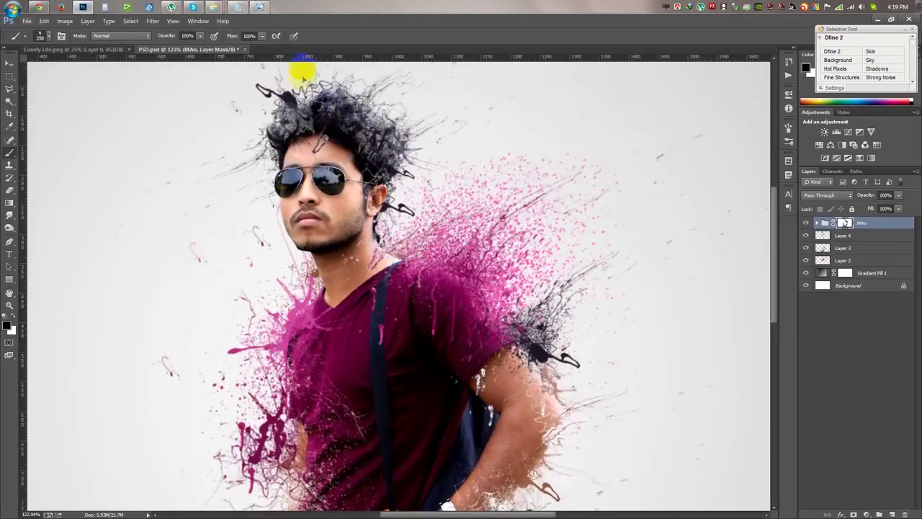
scroll(319, 72, up, 2)
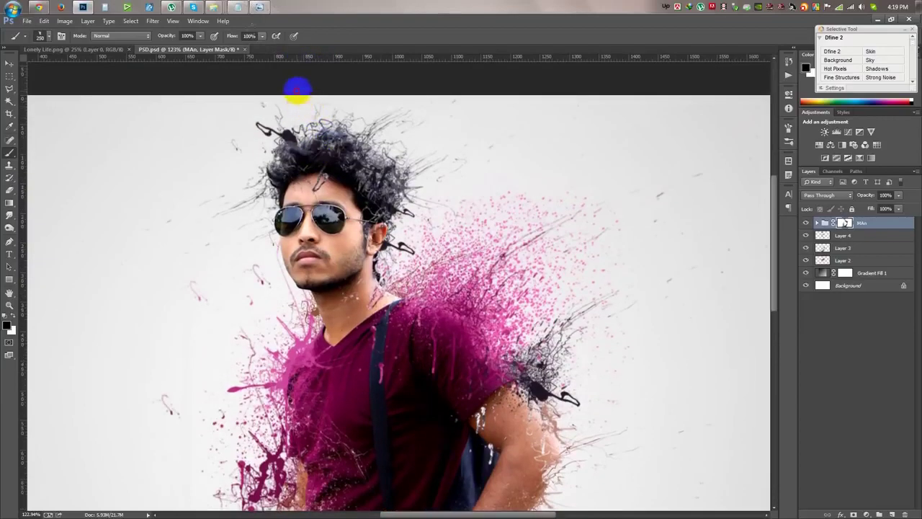
scroll(436, 155, down, 5)
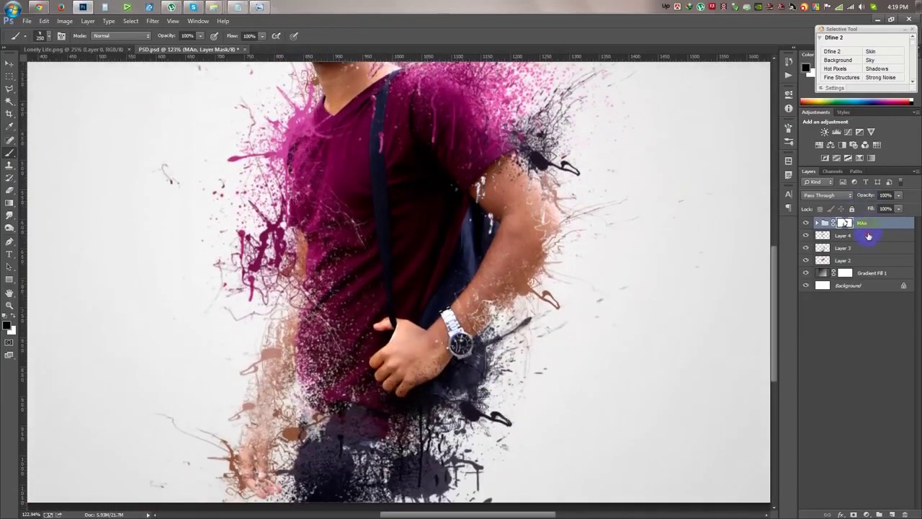
click(868, 237)
shift+click(864, 260)
- Merge splatter Layers 2–4 into Layer 4 and set up a 250 px splatter eraser
key(ctrl+e)
scroll(454, 292, down, 3)
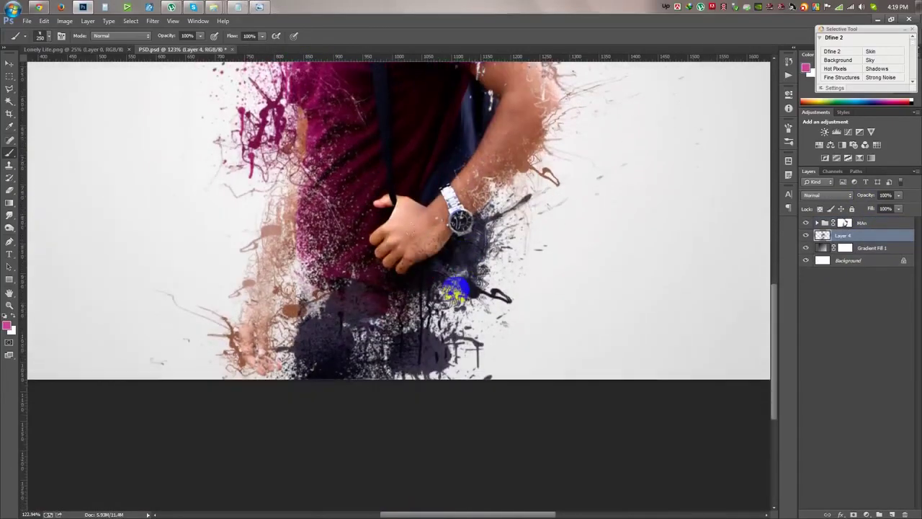
drag(362, 393, 324, 422)
click(10, 189)
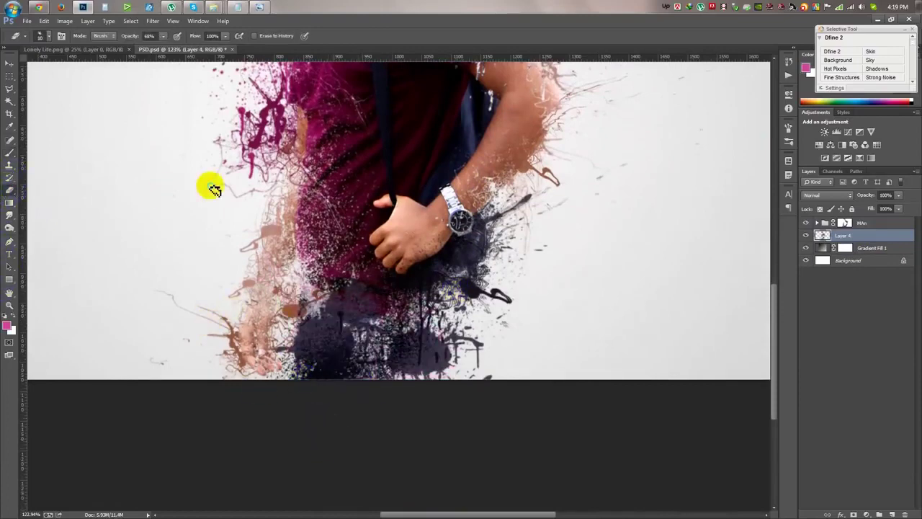
right_click(214, 186)
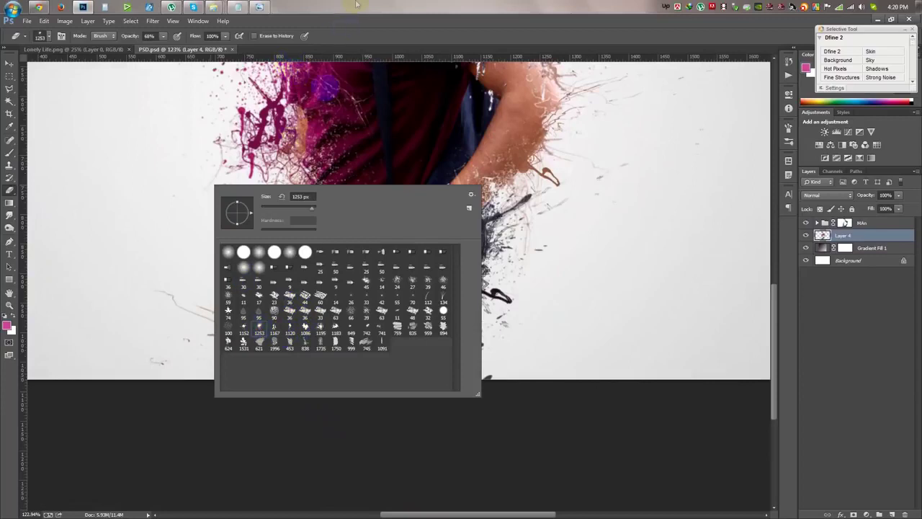
text(250)
key(Return)
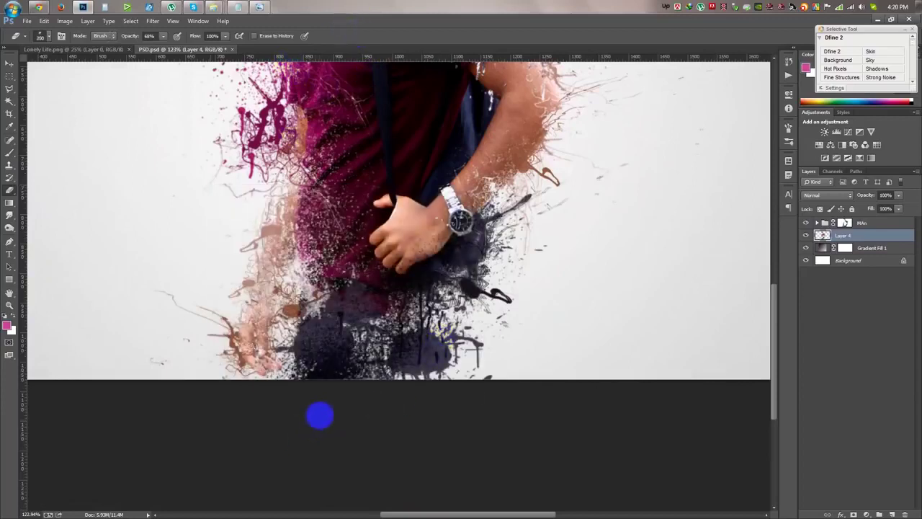
- Erase the dark splatter along the bottom edge and below the watch into finer speckles
mouse_move(324, 418)
mouse_down()
mouse_move(329, 461)
mouse_move(309, 440)
mouse_move(404, 443)
mouse_up()
right_click(562, 304)
drag(442, 319, 381, 319)
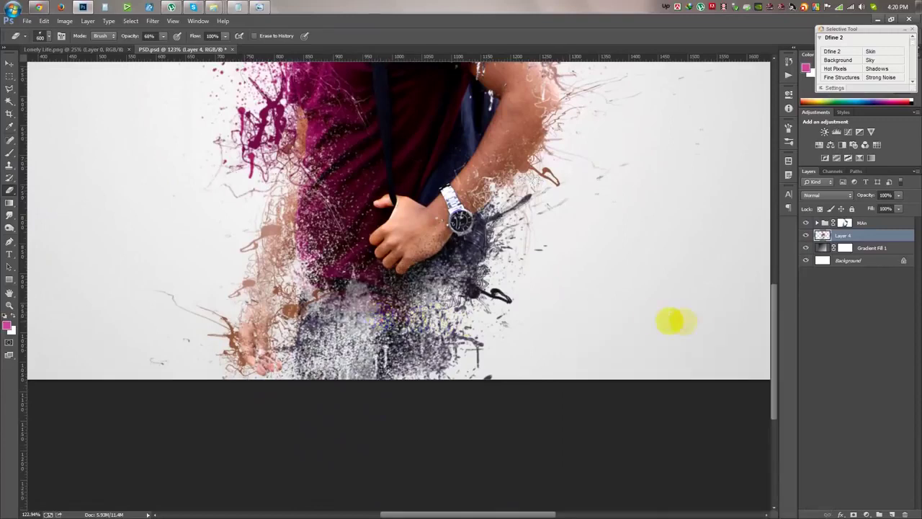
key(bracketleft)
key(bracketleft)
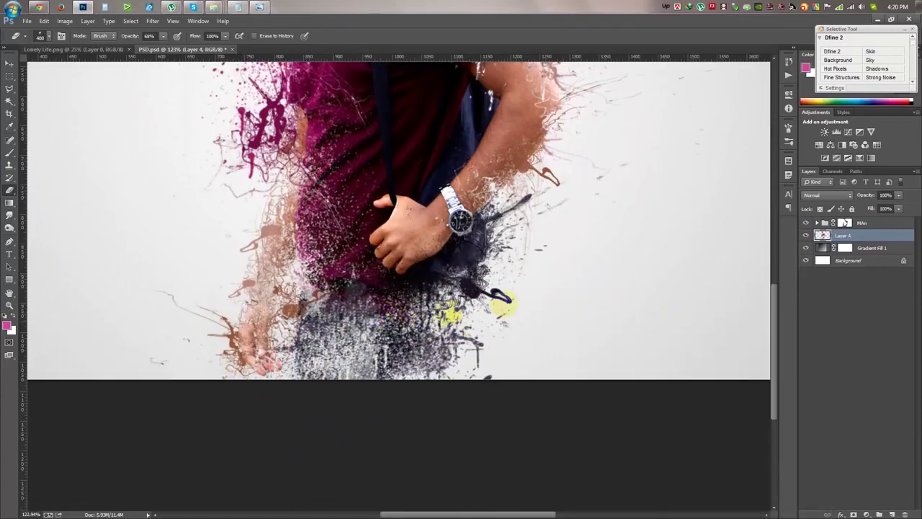
right_click(603, 253)
click(646, 399)
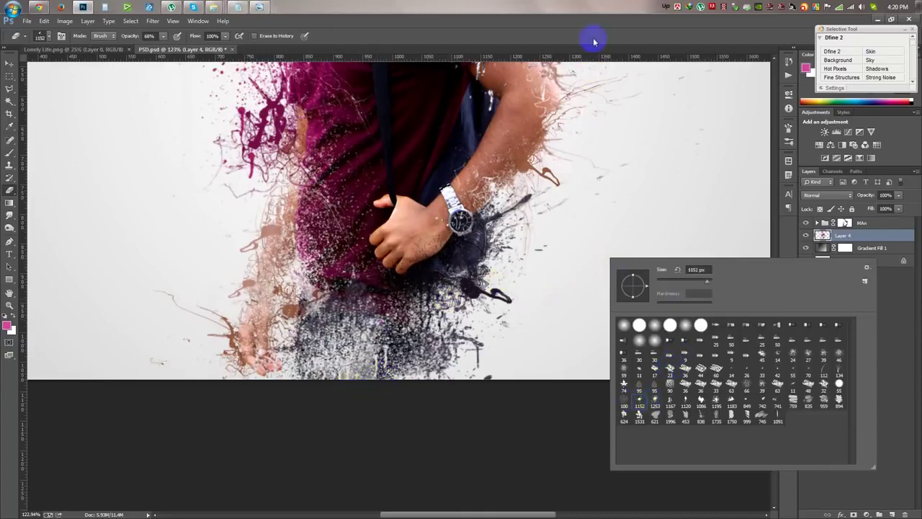
click(510, 240)
click(556, 209)
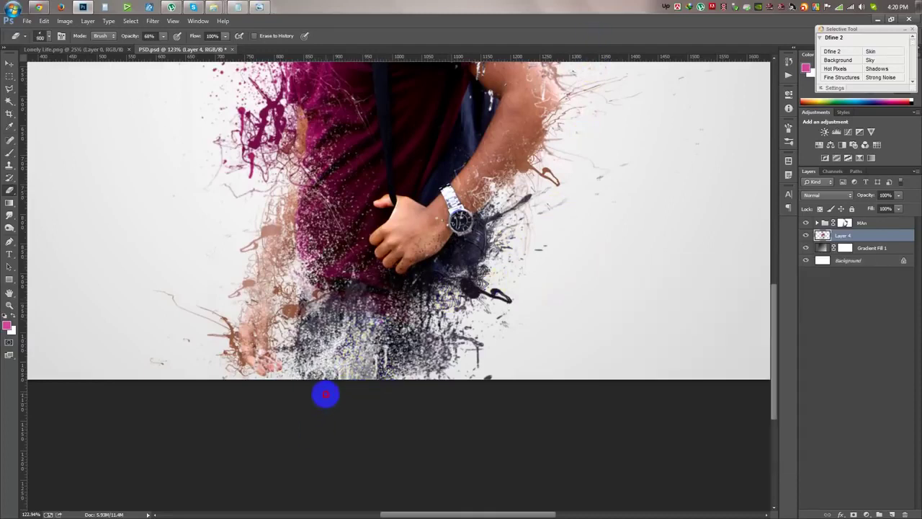
key(ctrl+0)
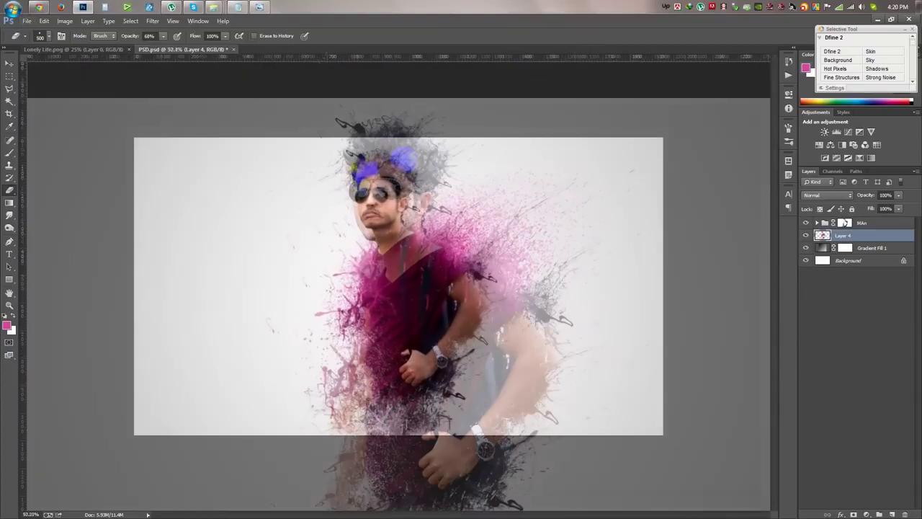
- Target the MAn group's layer mask and pick a splatter brush preset
ctrl+click(382, 202)
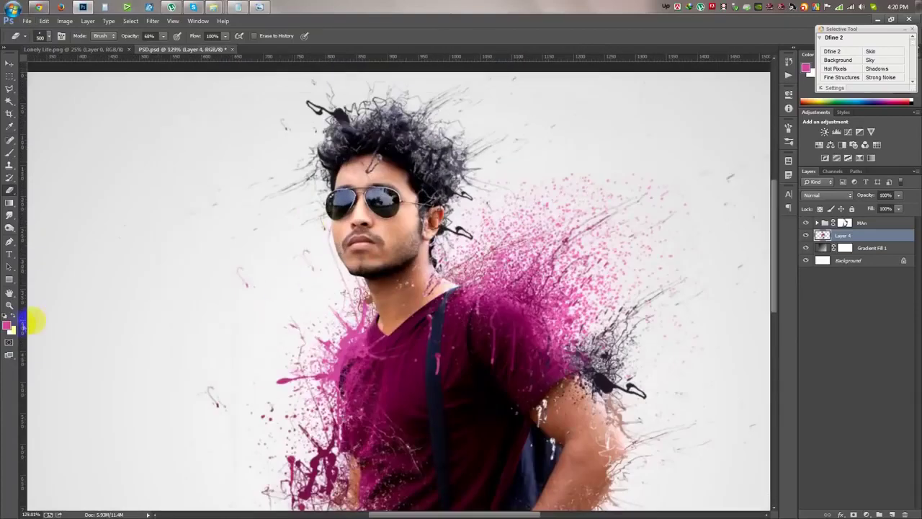
click(857, 225)
click(846, 222)
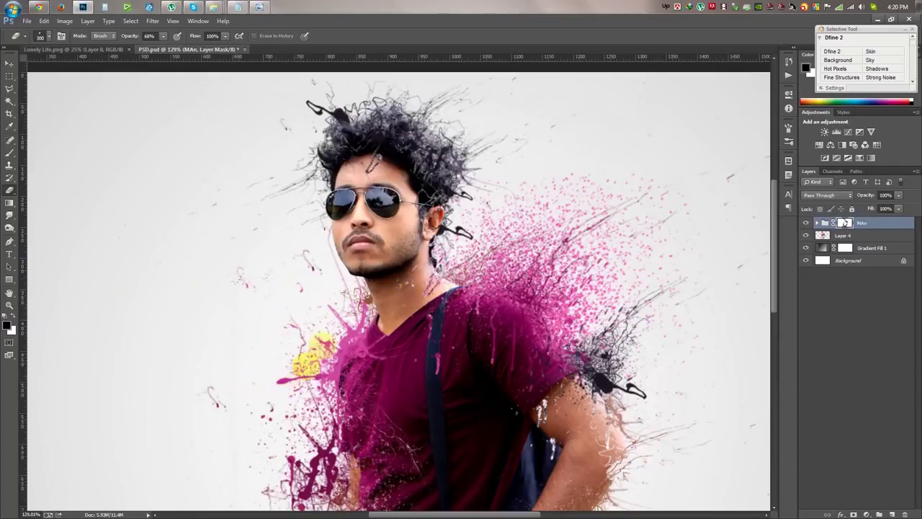
click(360, 285)
key(b)
right_click(295, 264)
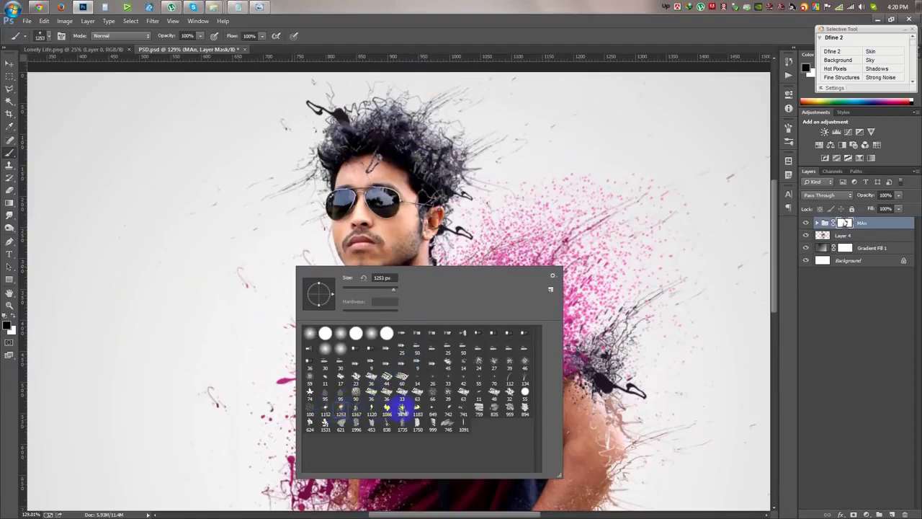
click(365, 57)
click(328, 54)
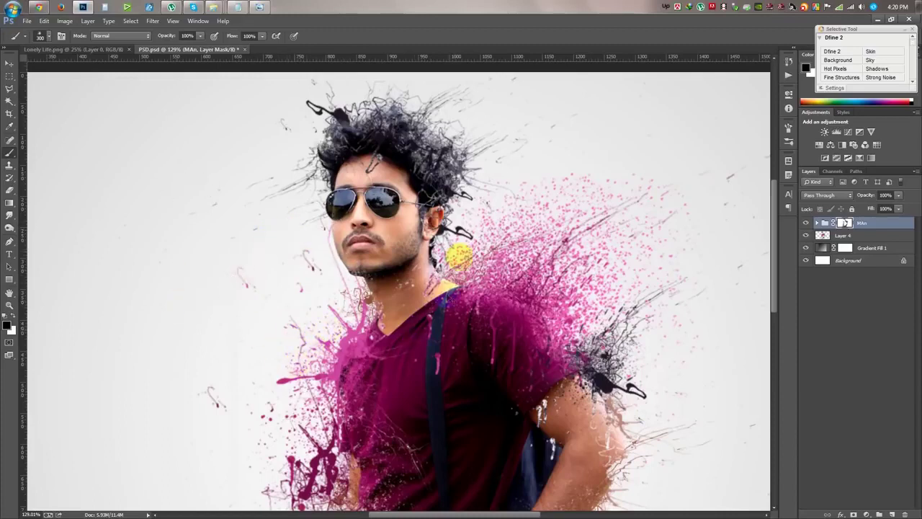
right_click(295, 258)
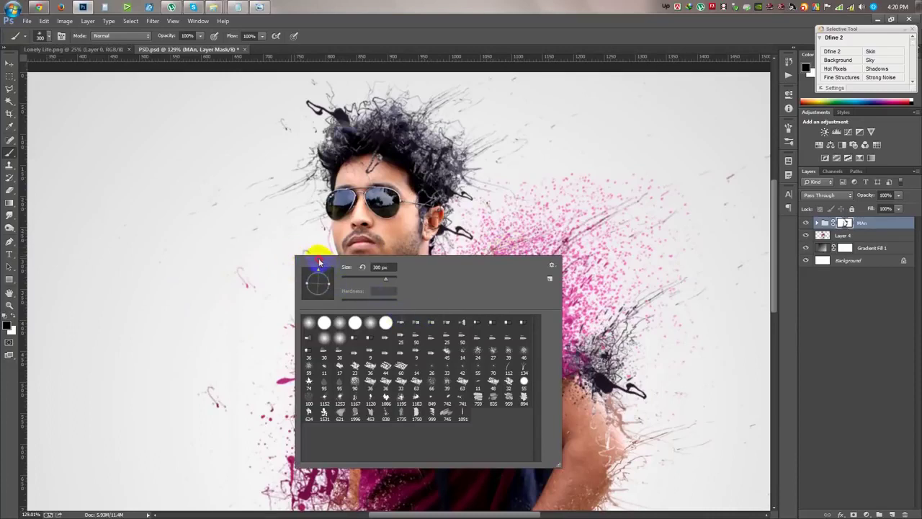
key(Return)
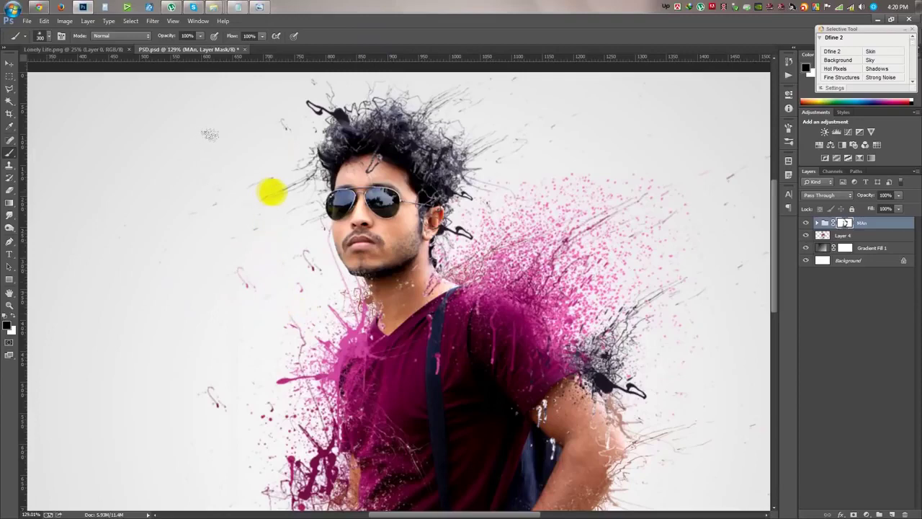
- Paint black splatter over the man's upper arm and chest on the mask
scroll(241, 283, down, 2)
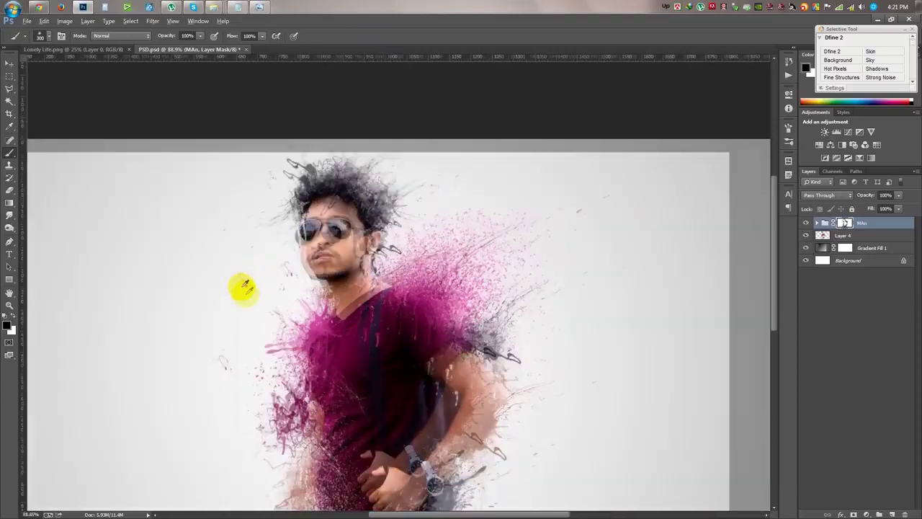
scroll(422, 319, down, 2)
scroll(519, 443, down, 2)
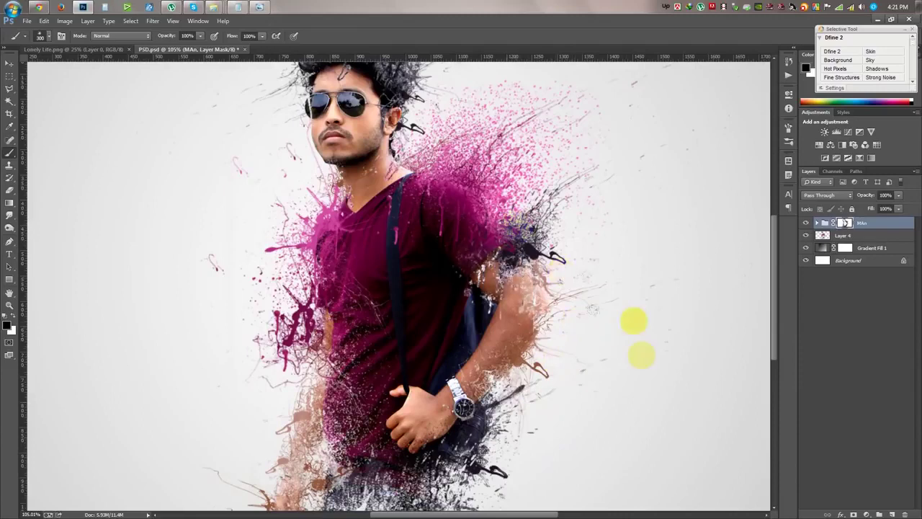
drag(562, 346, 597, 418)
mouse_move(461, 339)
mouse_down()
mouse_move(391, 313)
mouse_move(309, 305)
mouse_move(358, 427)
mouse_up()
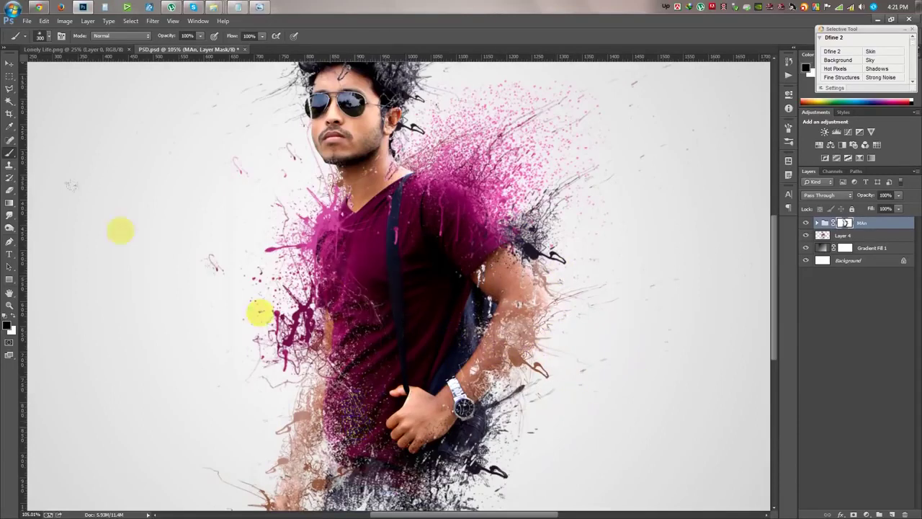
- Stamp all visible layers into a new Layer 5 above the MAn group
click(10, 63)
key(ctrl+0)
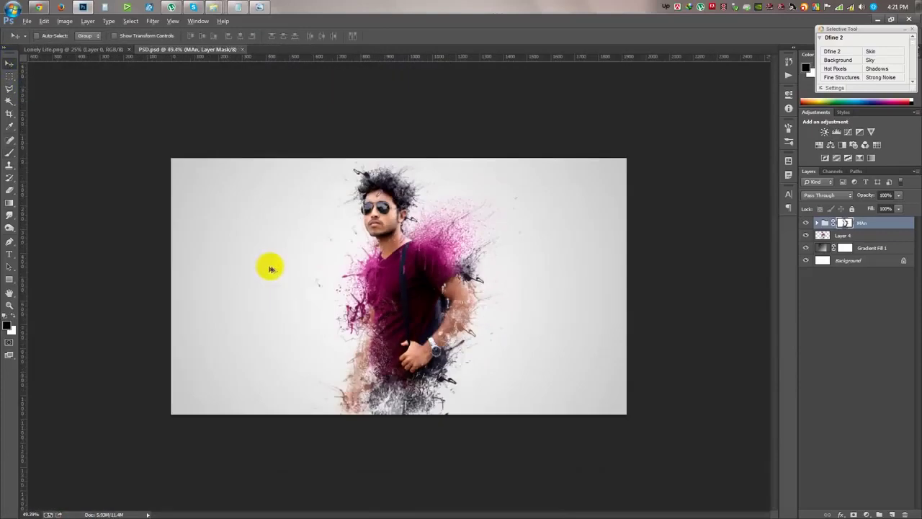
scroll(271, 269, up, 3)
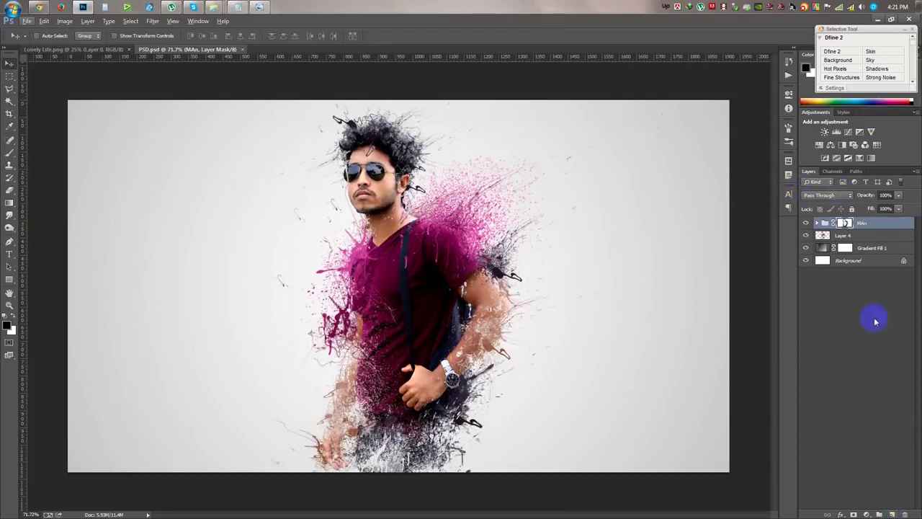
key(ctrl+shift+alt+e)
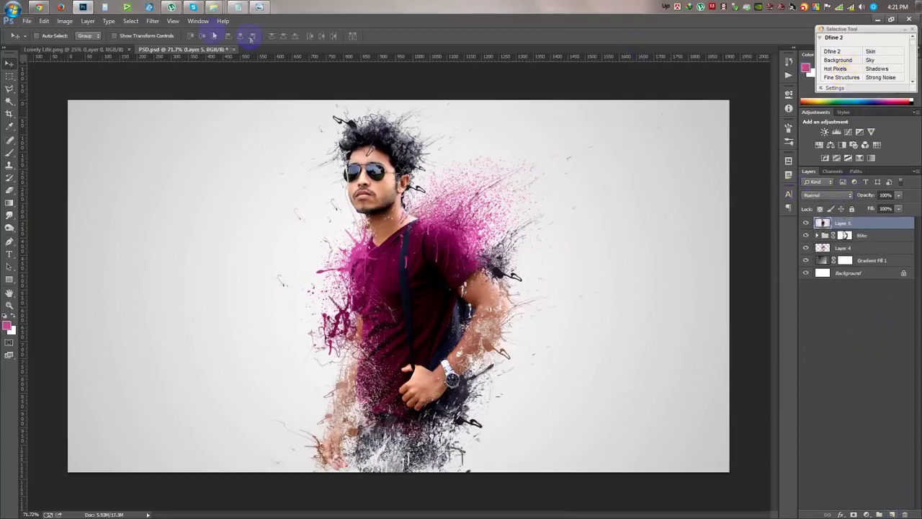
- Apply Color Efex Pro 4's Cross Processing grade as a new CEP 4 layer
click(131, 21)
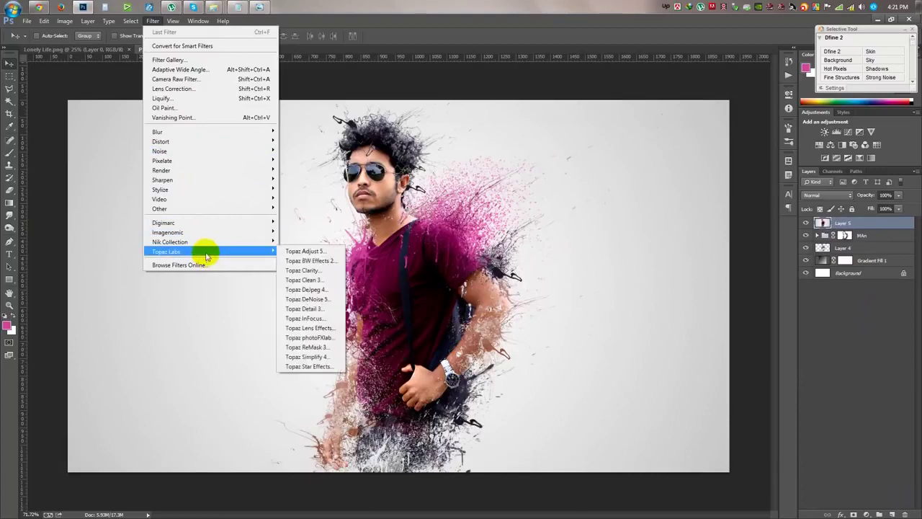
mouse_move(170, 241)
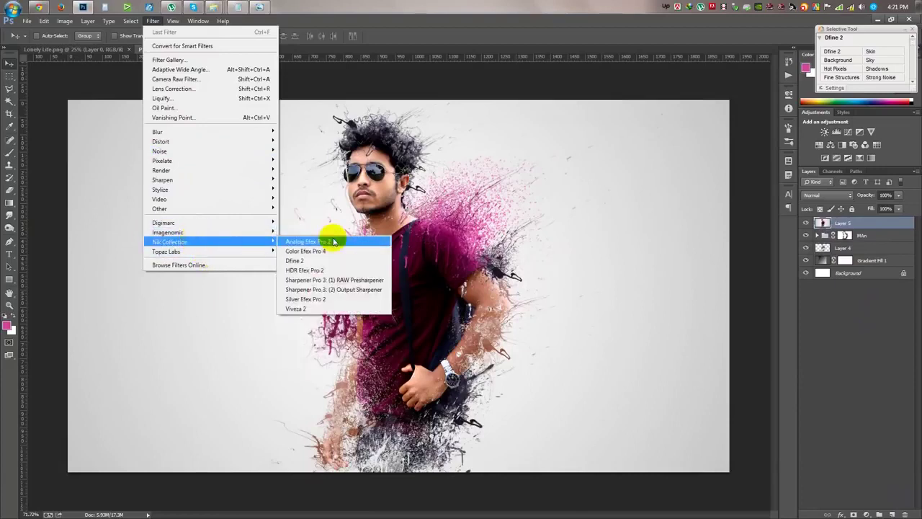
click(317, 243)
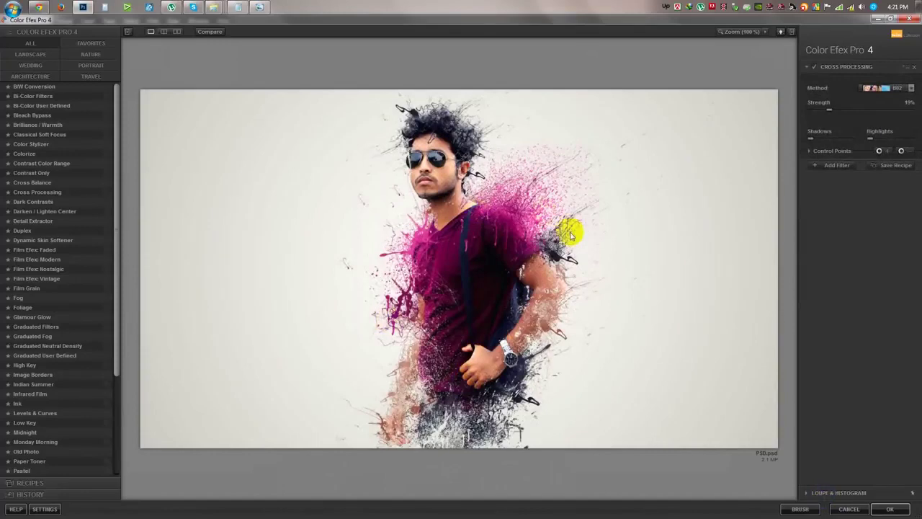
click(891, 509)
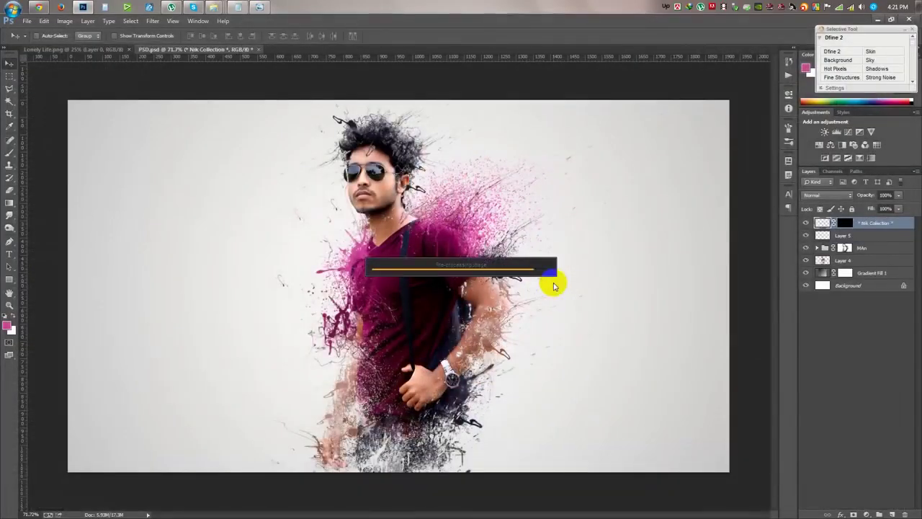
click(866, 512)
click(859, 415)
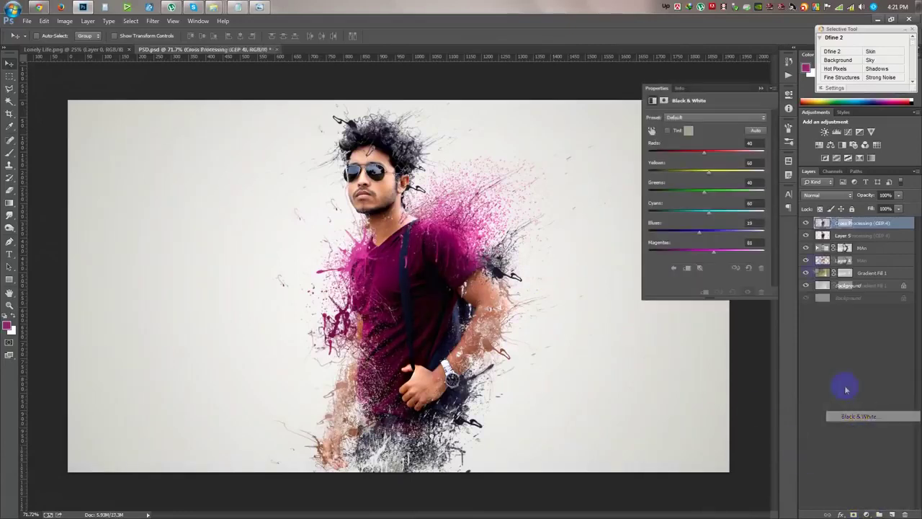
click(829, 195)
click(813, 320)
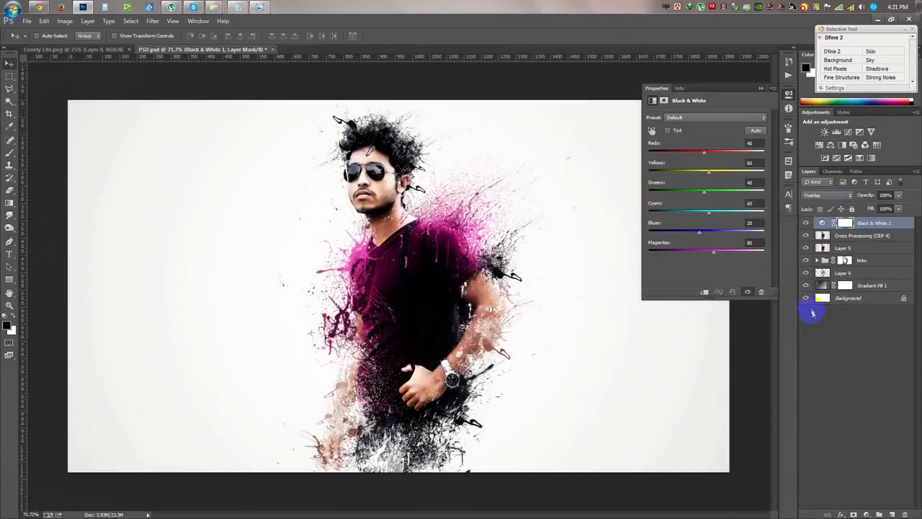
scroll(821, 198, down, 1)
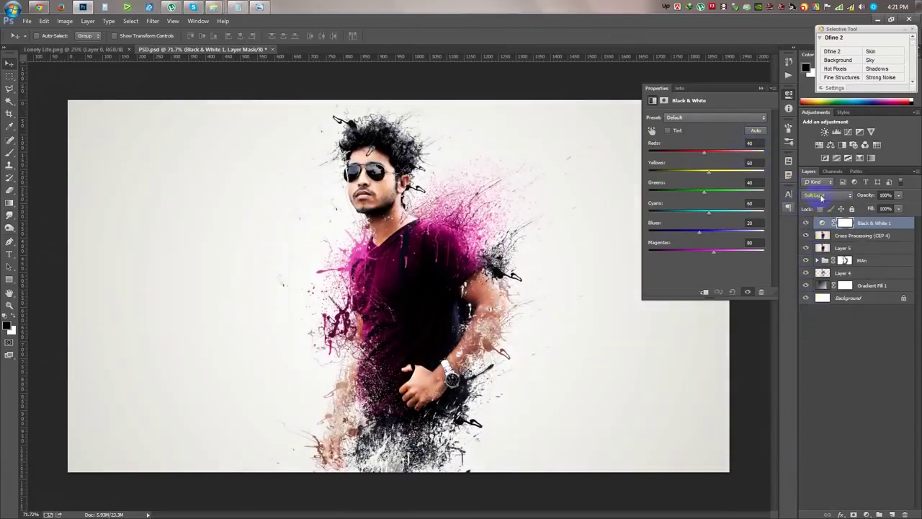
click(805, 223)
click(805, 224)
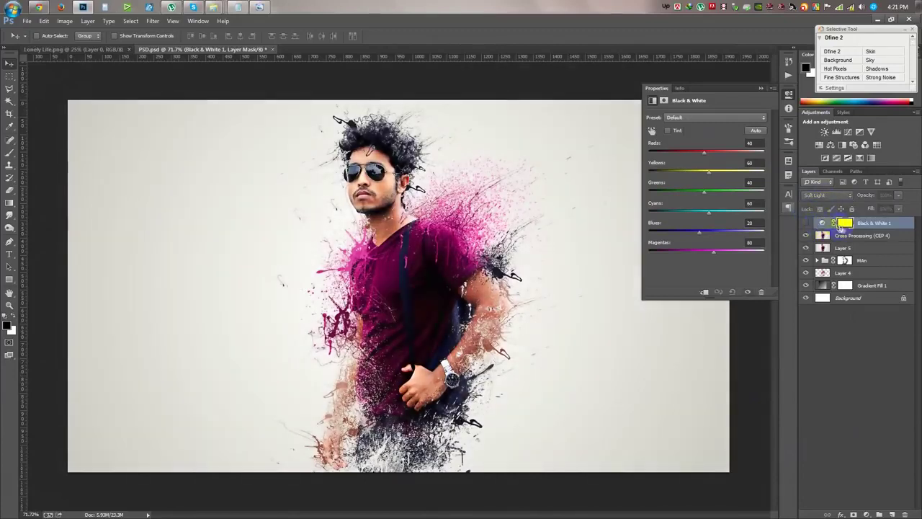
key(Delete)
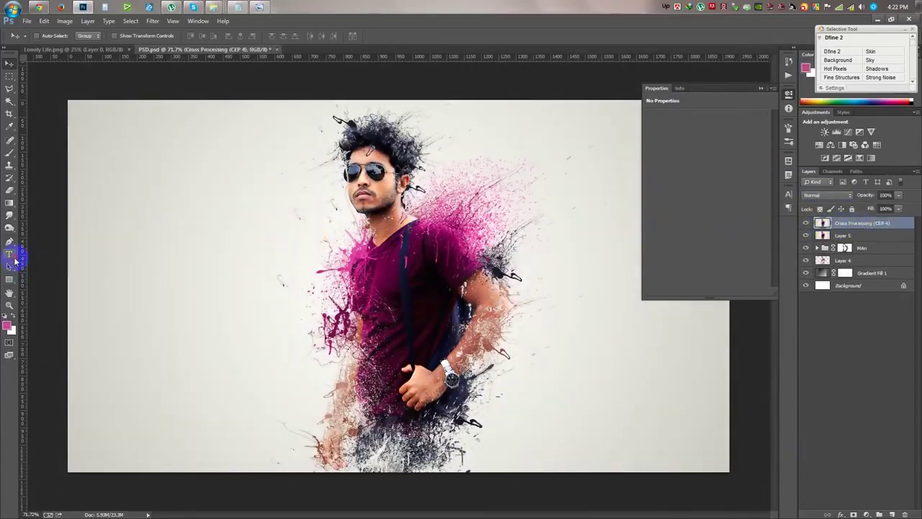
- Start a text box left of the man, clear stray Bengali text, and choose Sweetly Broken
key(d)
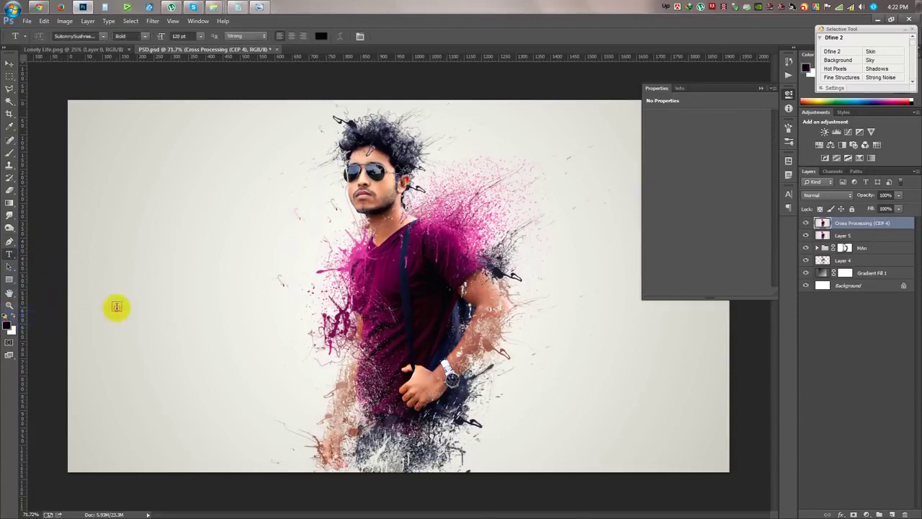
click(118, 305)
text(বহ)
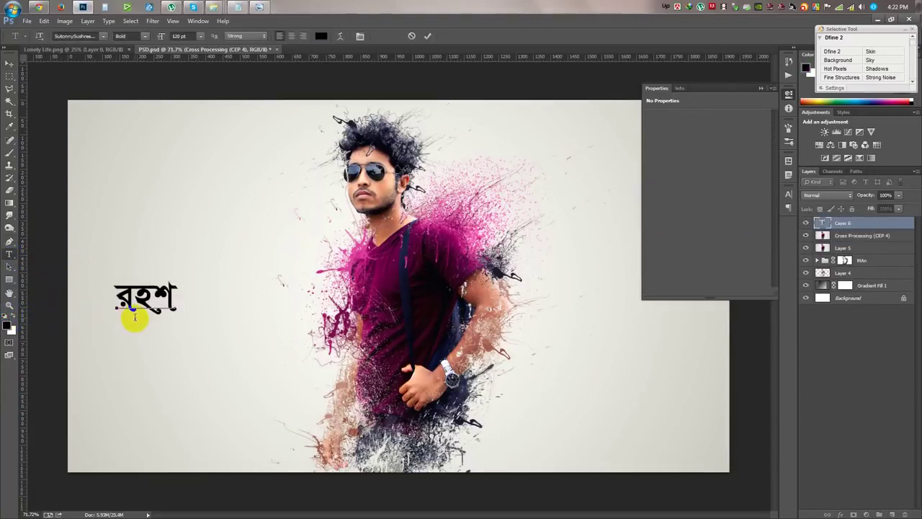
key(BackSpace)
key(BackSpace)
key(BackSpace)
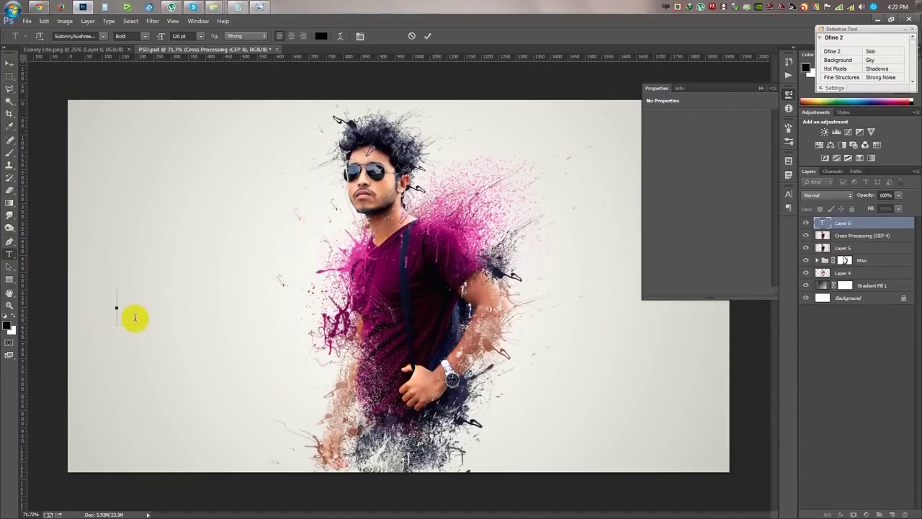
text(হস)
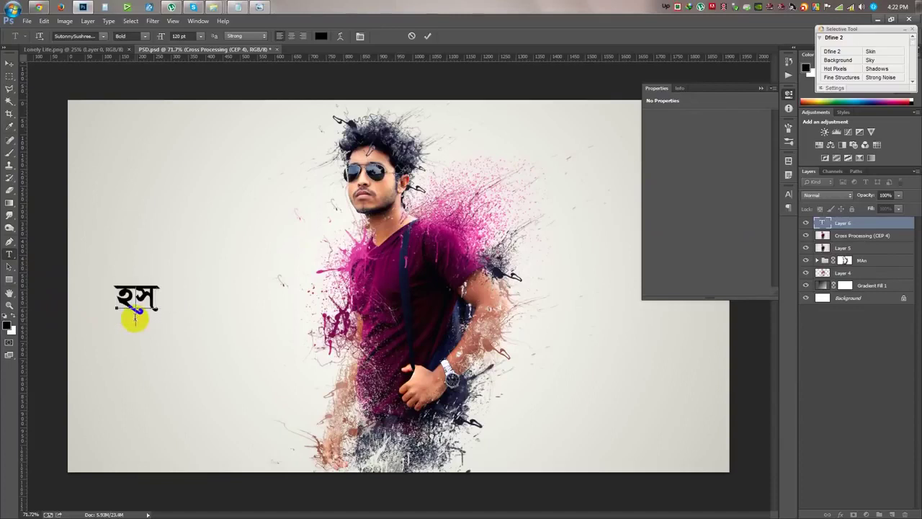
key(BackSpace)
key(BackSpace)
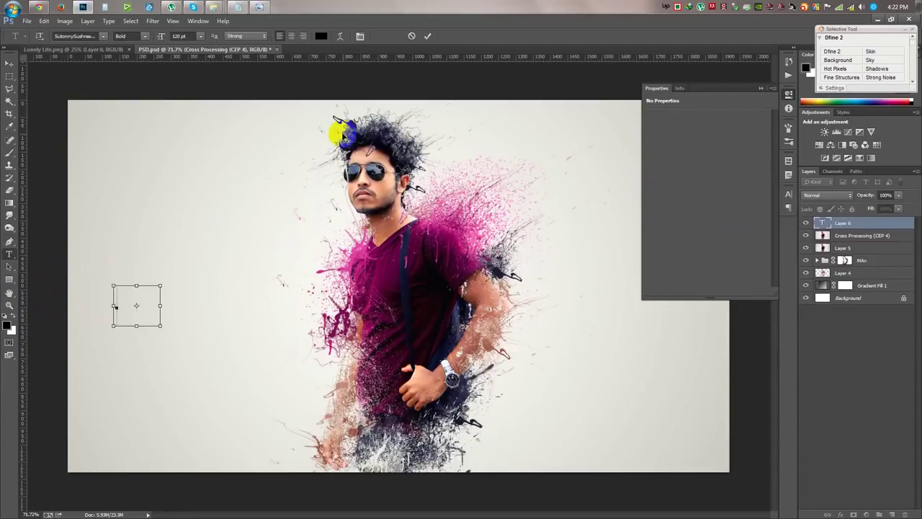
click(105, 37)
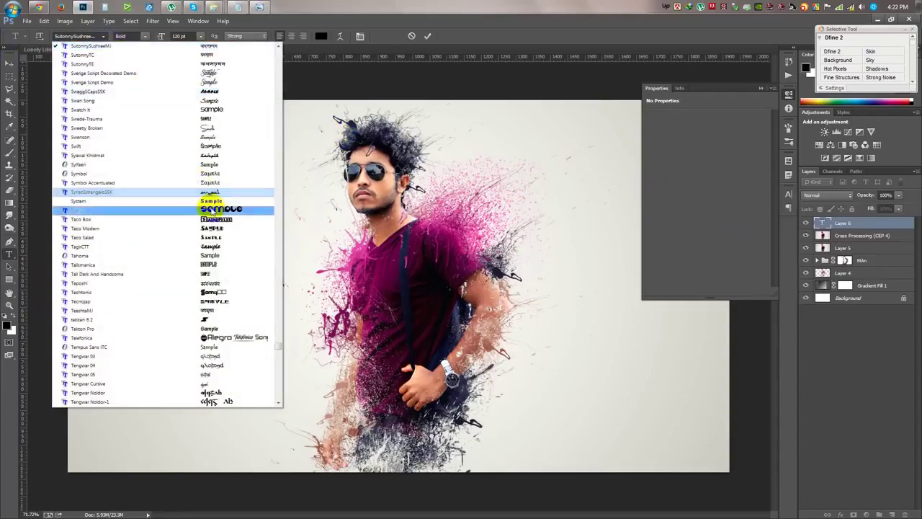
click(214, 133)
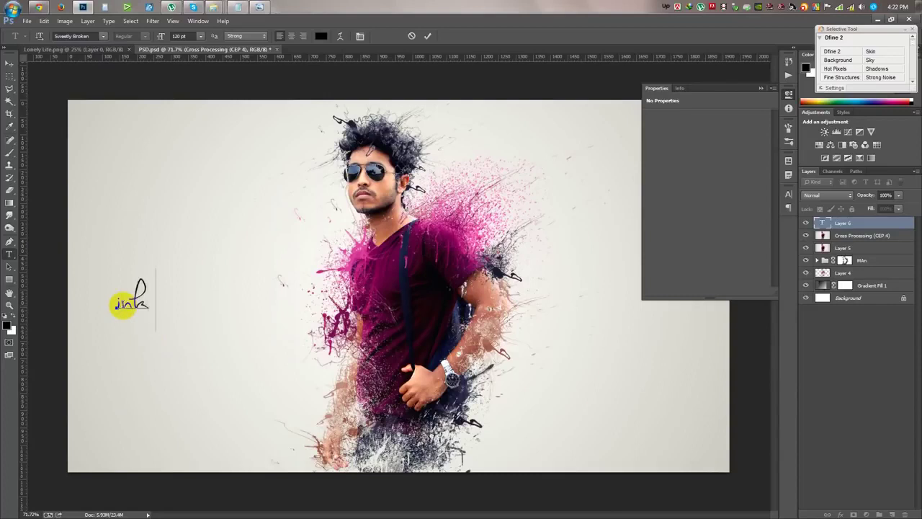
- Set 'ink Effect' at 88 pt in the lower left and tilt it at an angle
text(ffect)
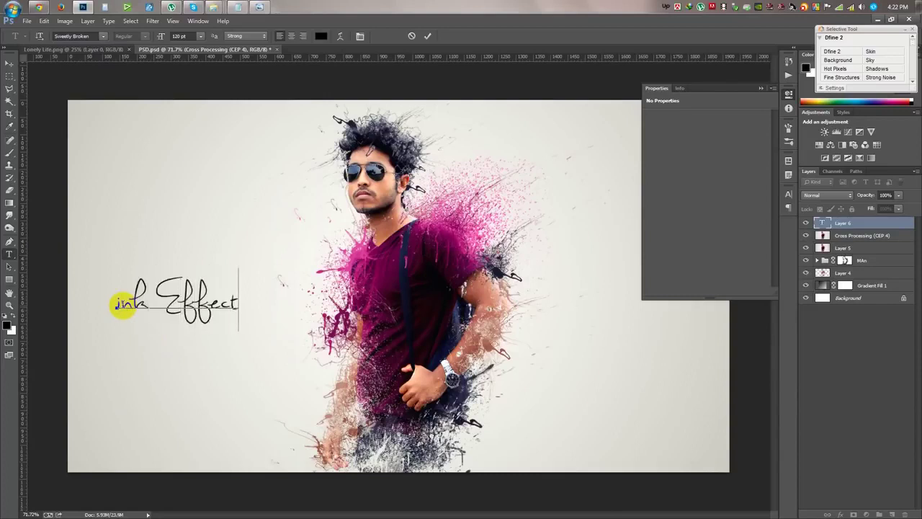
drag(123, 304, 248, 300)
drag(168, 40, 144, 36)
drag(262, 221, 363, 369)
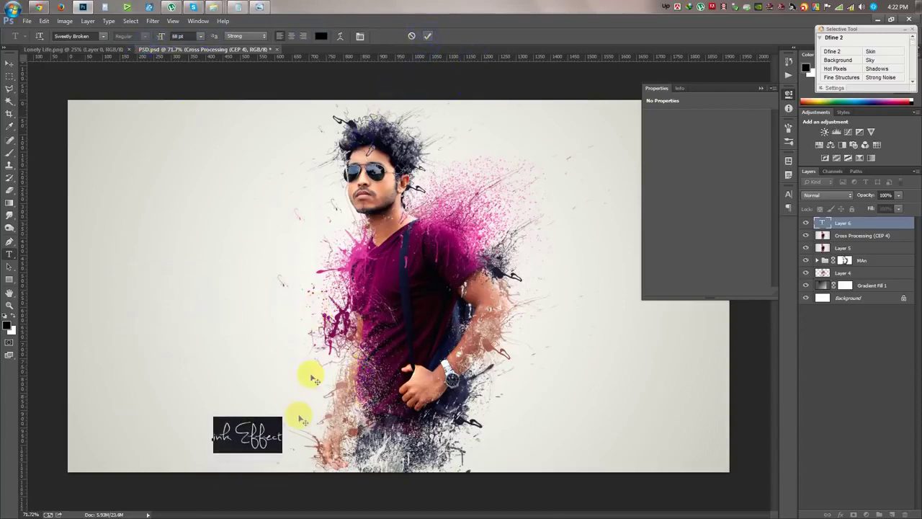
drag(363, 369, 369, 320)
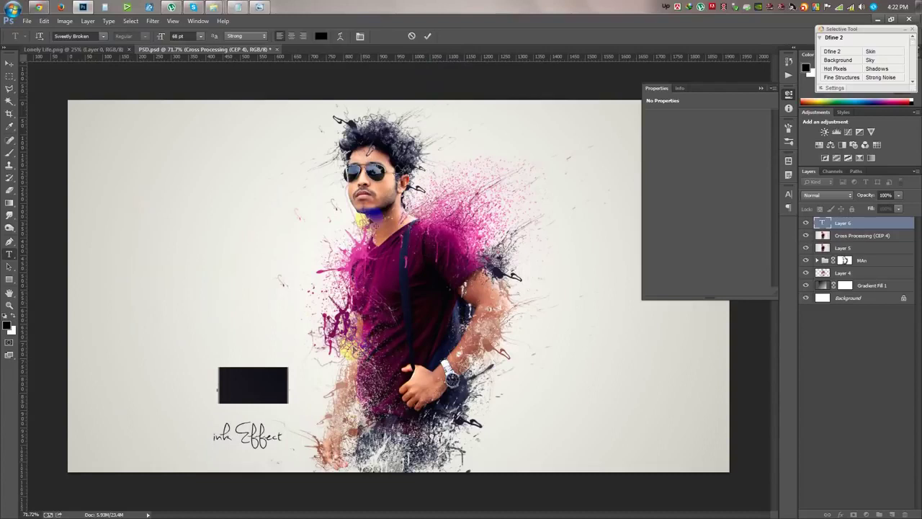
click(427, 36)
key(ctrl+t)
mouse_move(324, 391)
mouse_down()
mouse_move(311, 394)
mouse_move(269, 233)
mouse_up()
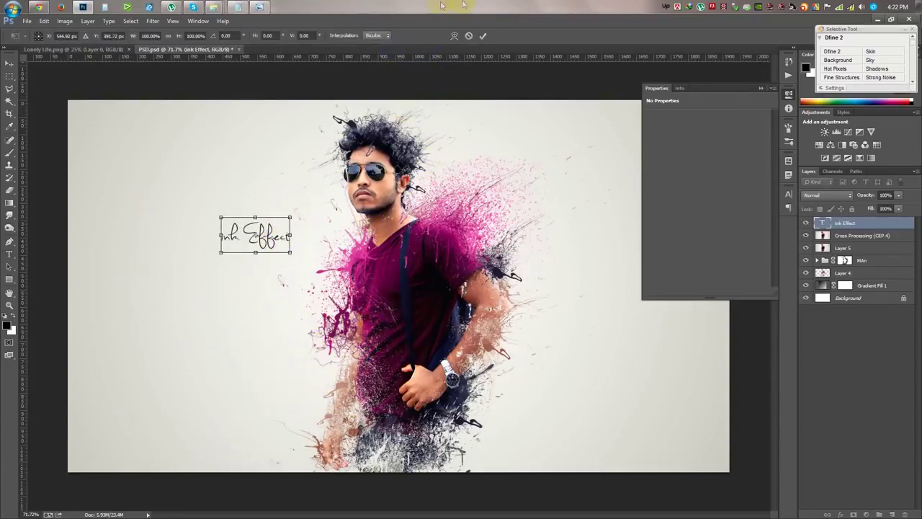
- Duplicate the ink Effect text below it and retype it as 'Edit by' plus the editor's name
click(481, 36)
scroll(220, 212, up, 5)
key(v)
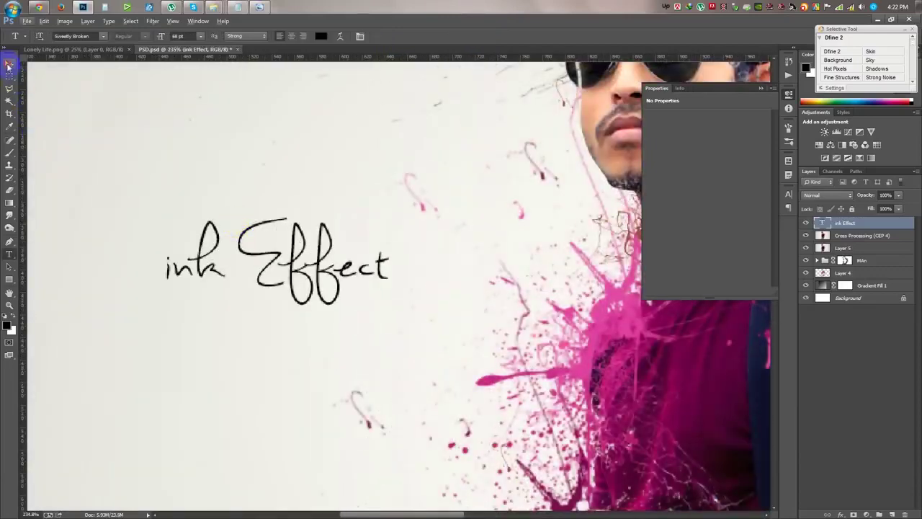
drag(333, 245, 332, 322)
double_click(820, 225)
text(Edit by )
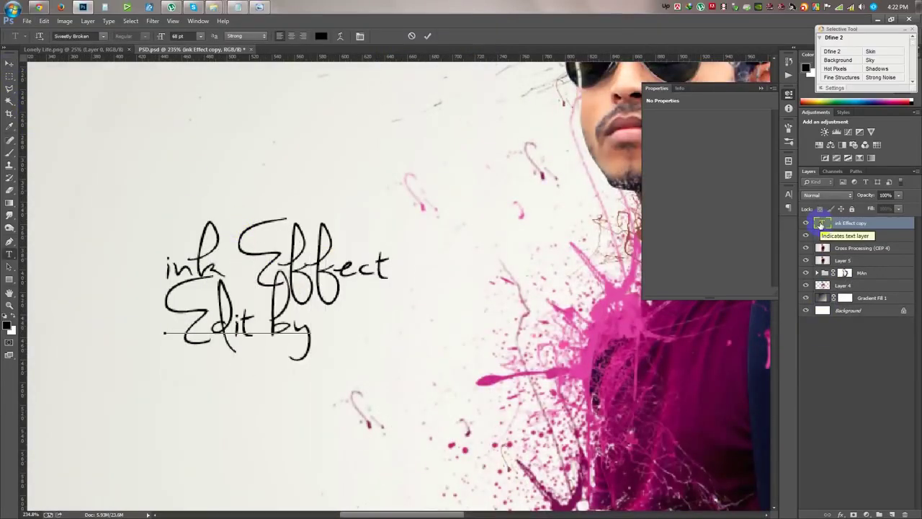
text(Hass HAsib)
- Fix the surname's capitalisation, shrink the credit line, and place it under ink Effect
double_click(819, 225)
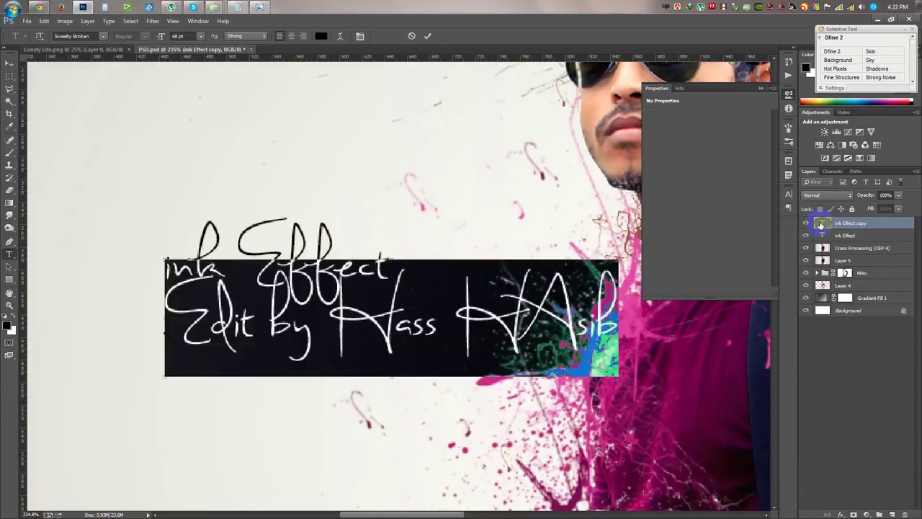
click(553, 335)
drag(553, 334, 520, 333)
text(a)
key(ctrl+a)
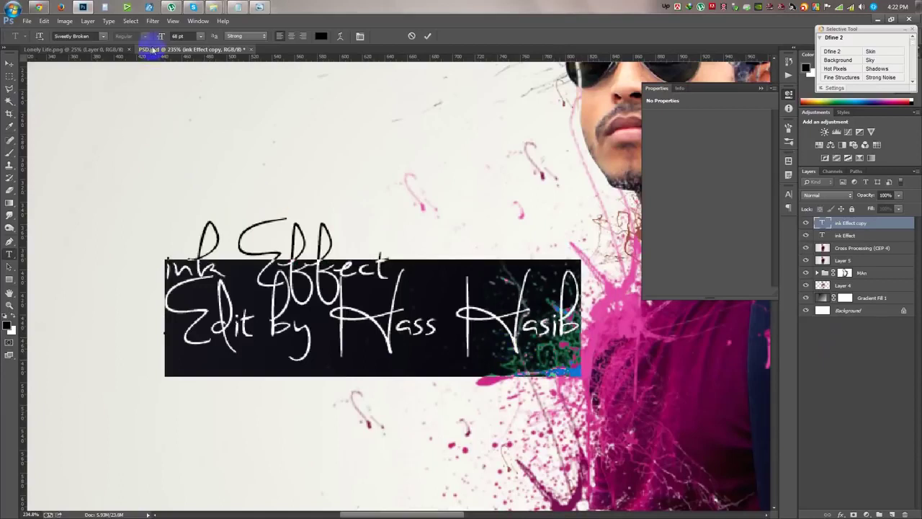
drag(159, 36, 144, 48)
mouse_move(225, 110)
mouse_down()
mouse_move(249, 105)
mouse_move(180, 113)
mouse_up()
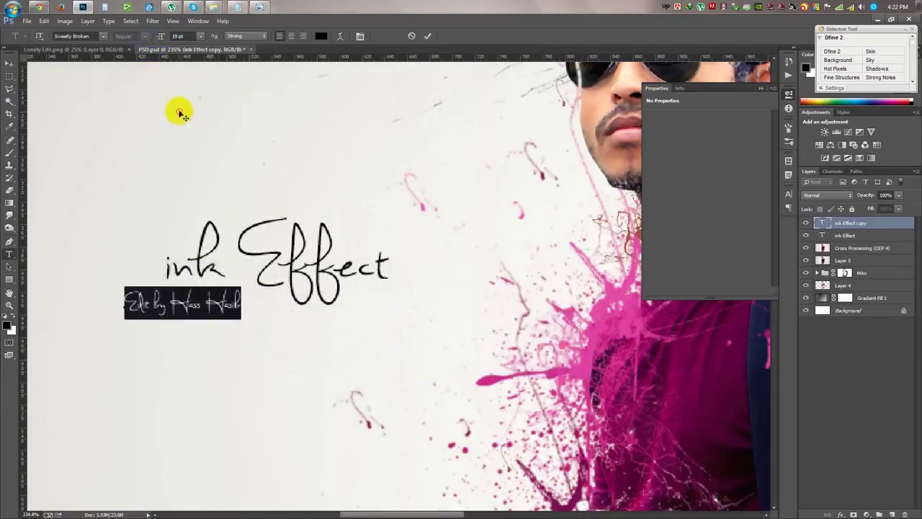
key(Up)
key(Up)
key(Up)
key(Up)
key(Up)
key(Up)
key(Up)
key(Up)
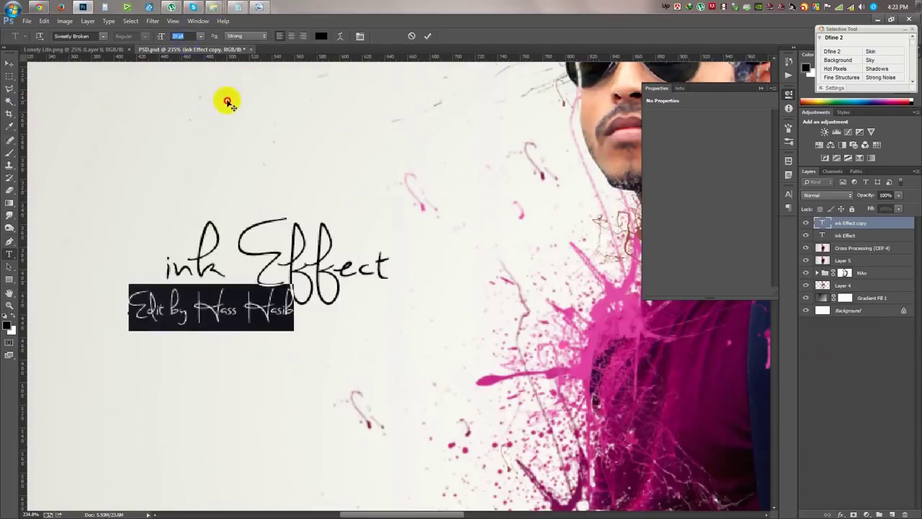
click(428, 36)
- Change the credit line's font to Swenson at 18 pt
key(v)
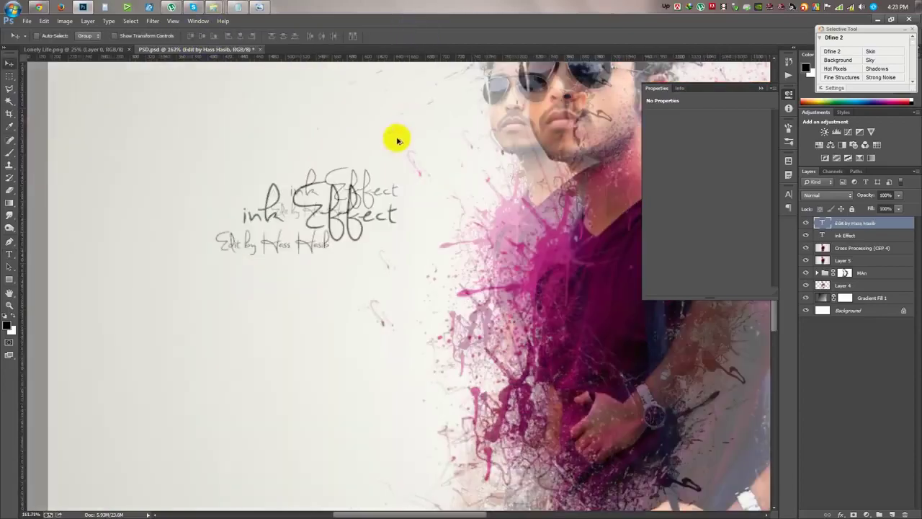
scroll(391, 137, down, 4)
scroll(324, 169, up, 3)
double_click(821, 224)
click(105, 36)
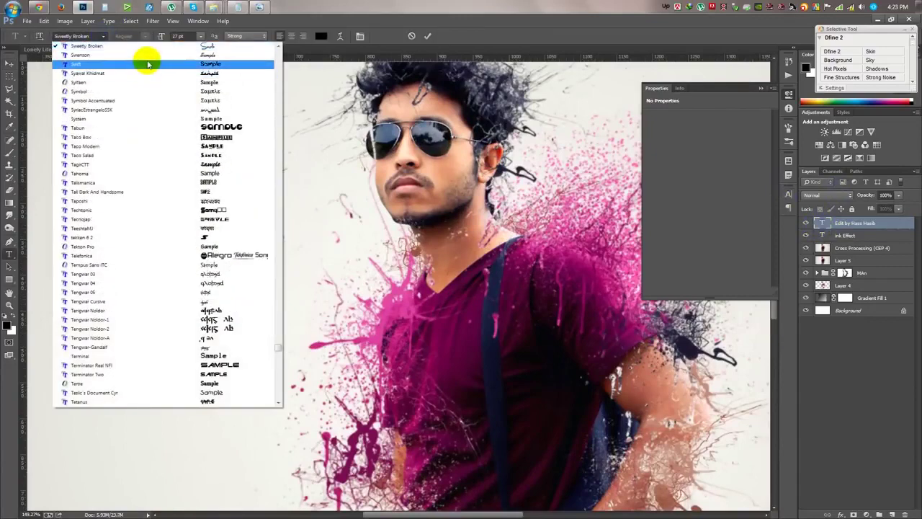
click(148, 56)
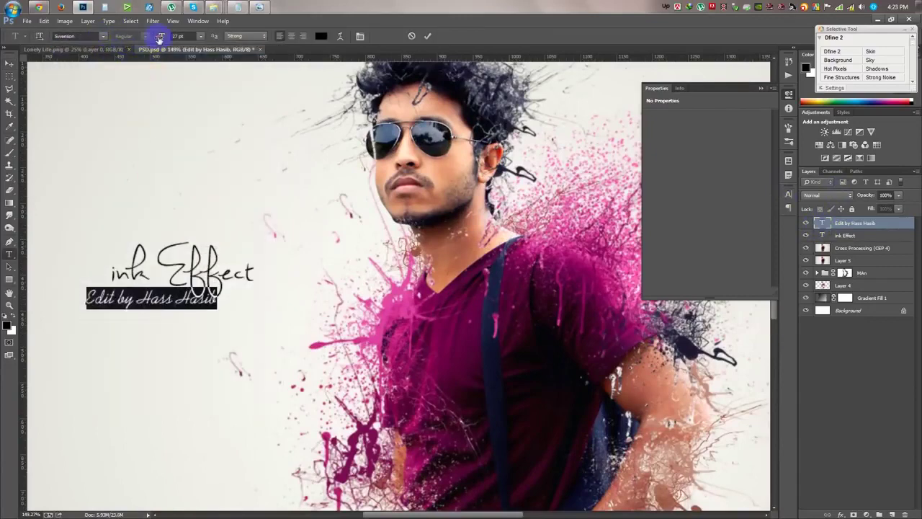
drag(159, 38, 151, 40)
drag(161, 133, 160, 134)
key(Up)
key(Up)
key(Up)
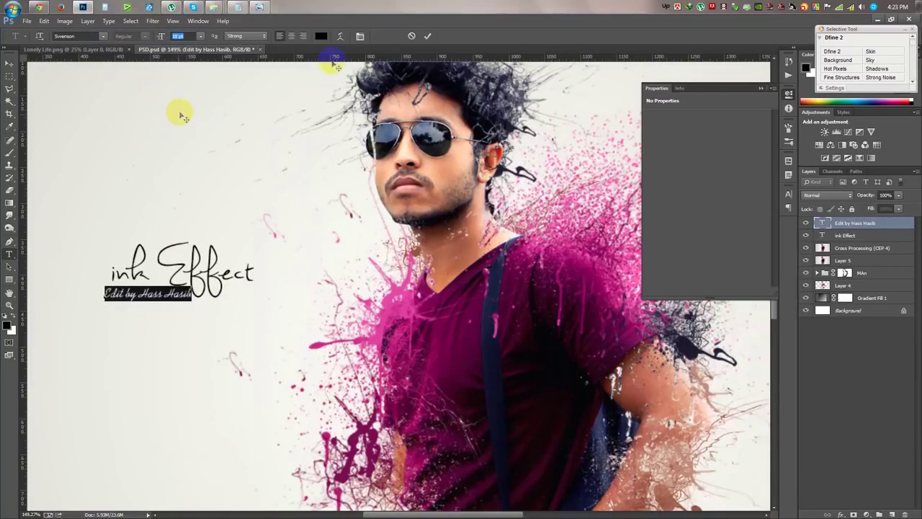
key(ctrl+Return)
- Move the credit line under ink Effect and delete its 'Edit by' words
scroll(284, 257, down, 5)
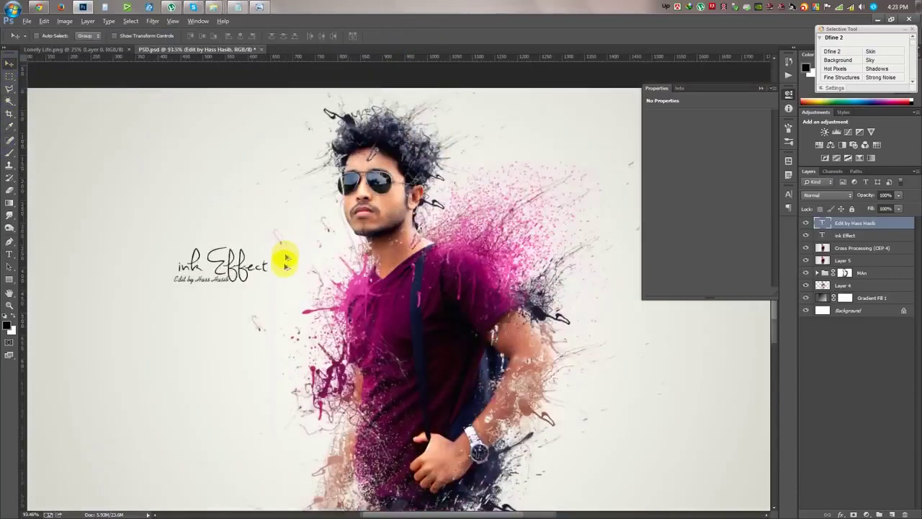
scroll(284, 262, up, 4)
drag(284, 272, 256, 263)
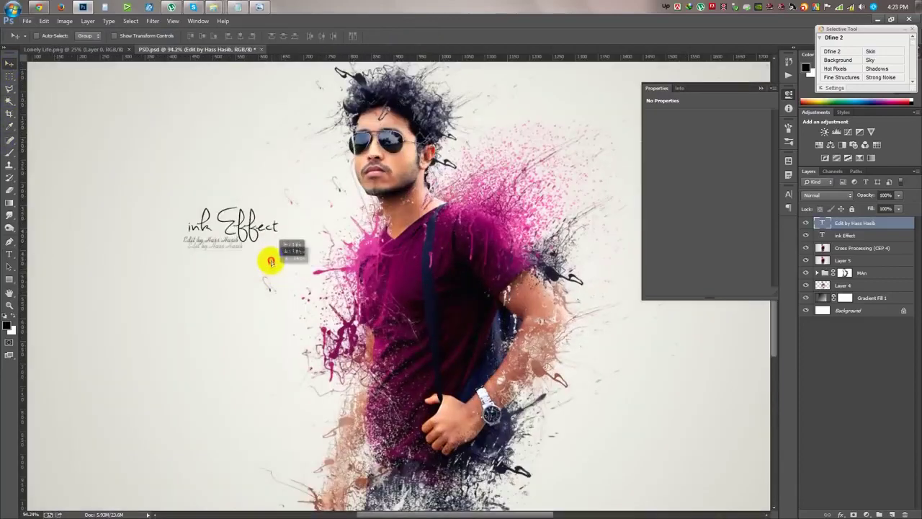
scroll(254, 263, up, 3)
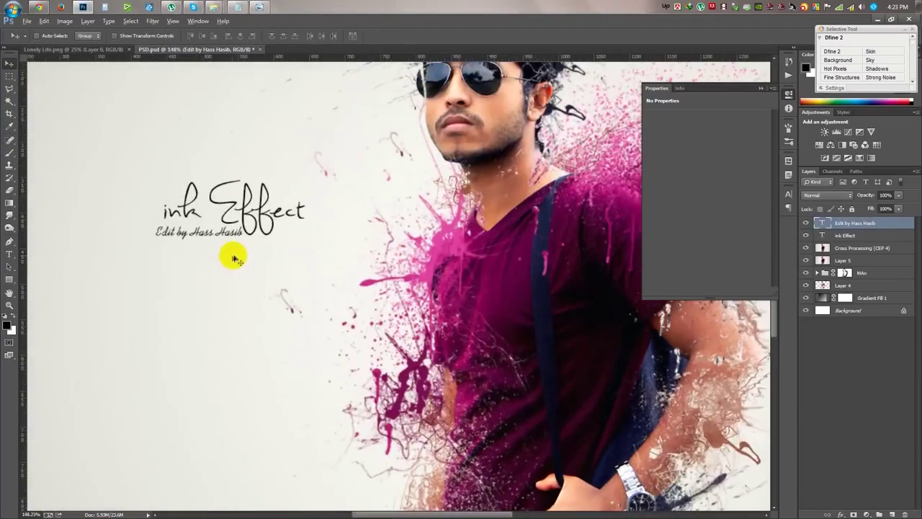
key(t)
click(165, 232)
drag(175, 235, 88, 237)
key(BackSpace)
drag(211, 232, 90, 232)
- Set the name to Sylfaen, retype 'Edit By' before it, and size the line 12 pt
click(103, 36)
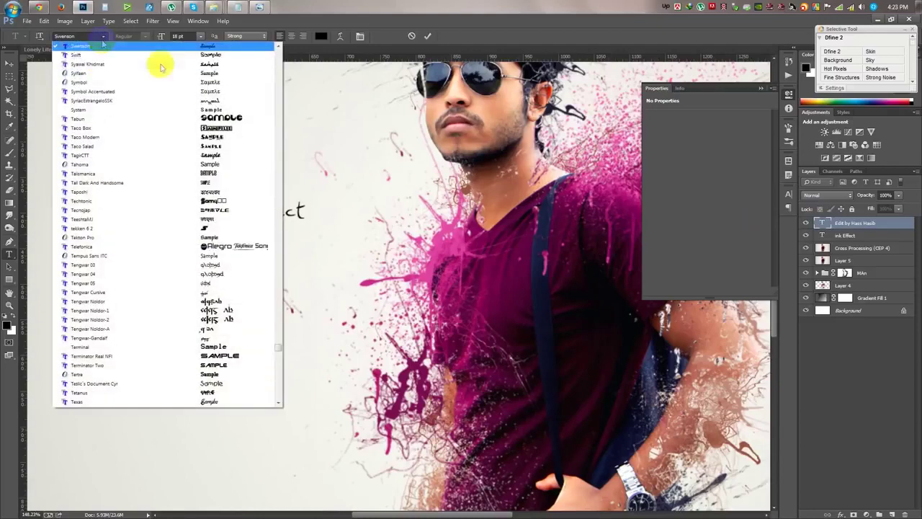
click(193, 79)
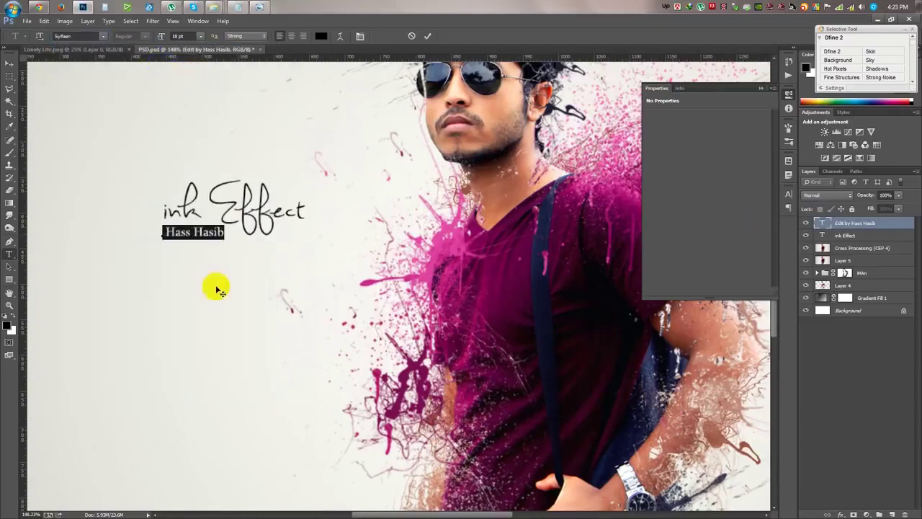
click(165, 233)
text(Edit By)
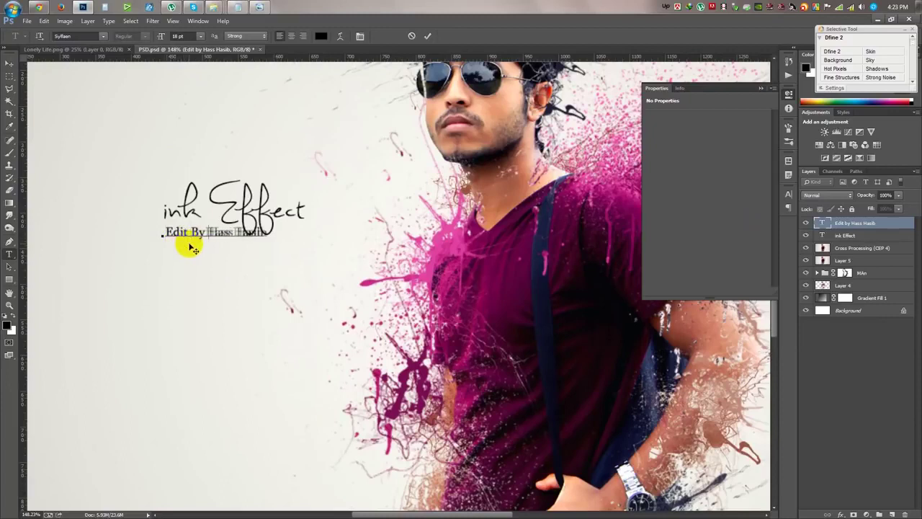
key(ctrl+a)
text(12)
key(Return)
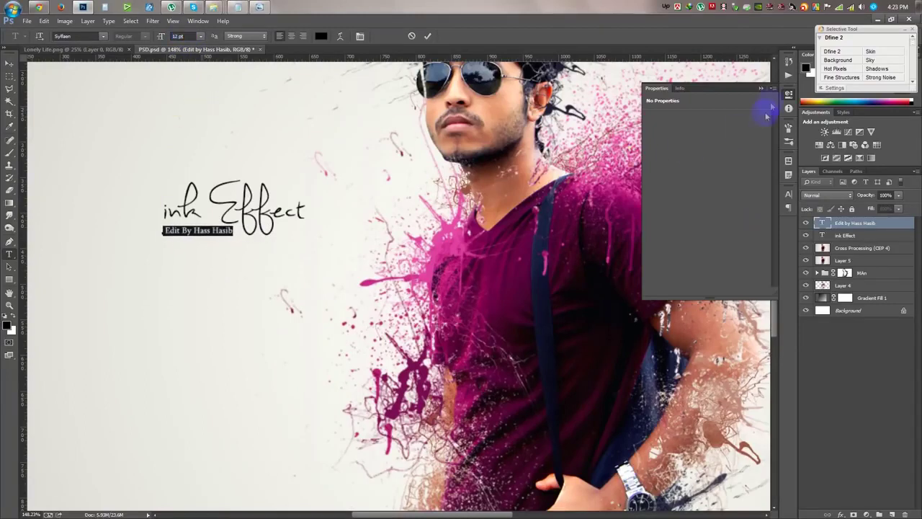
- Give the credit line a tracking of 60 and commit it
click(788, 194)
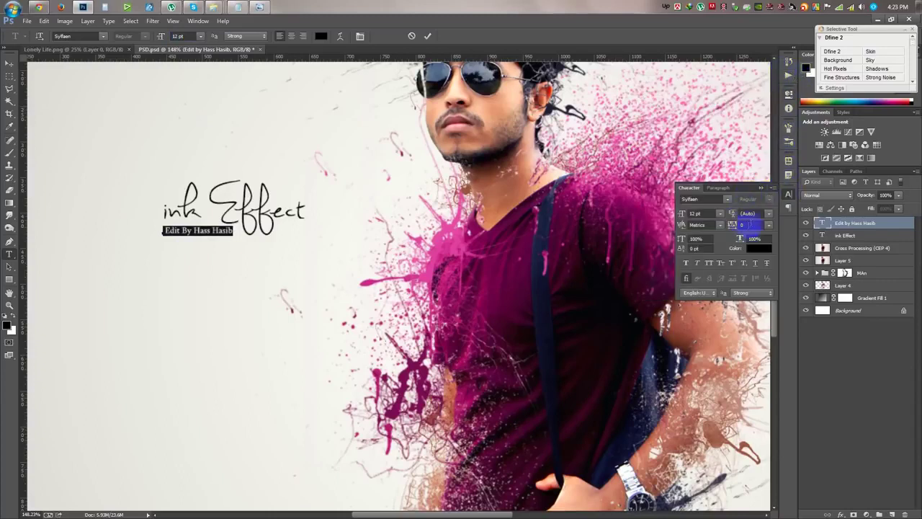
text(60)
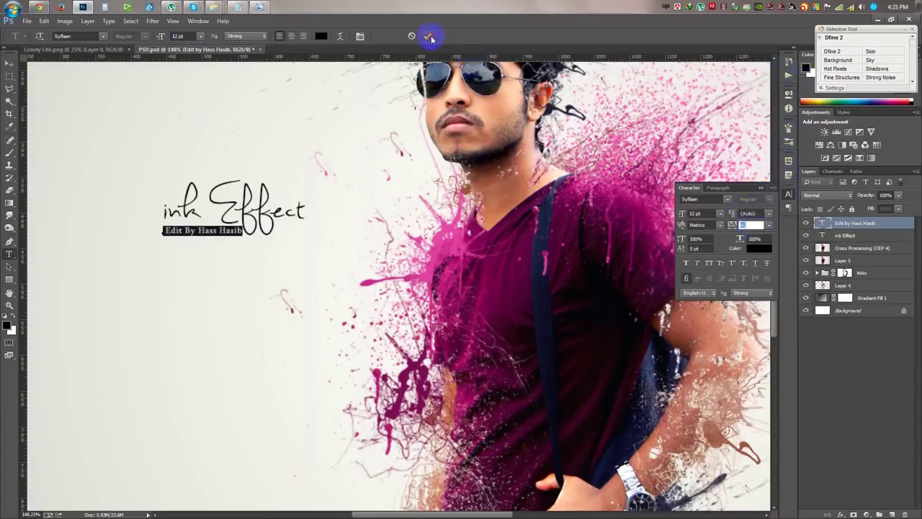
click(428, 35)
key(v)
alt+click(310, 210)
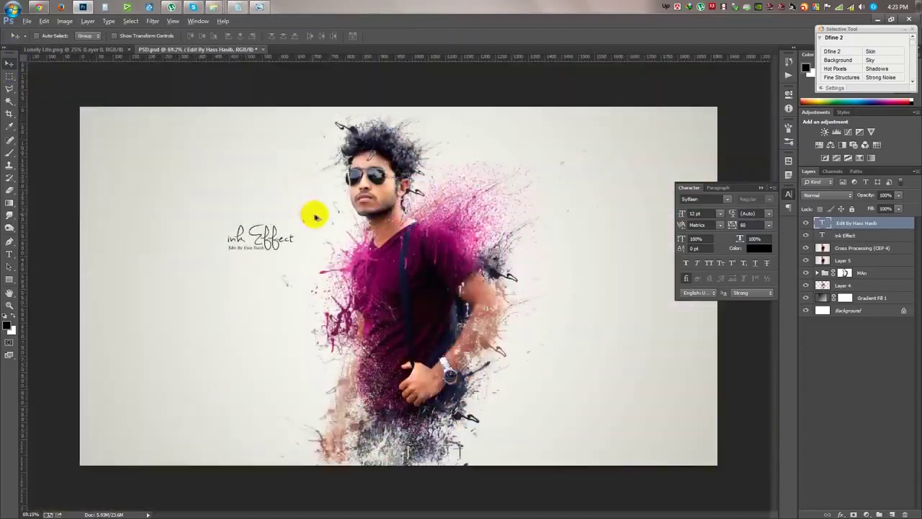
key(Down)
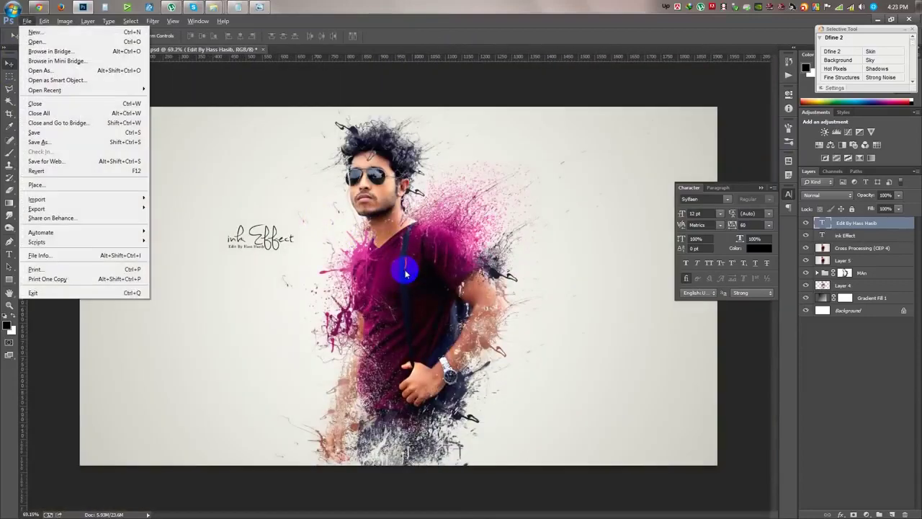
key(Escape)
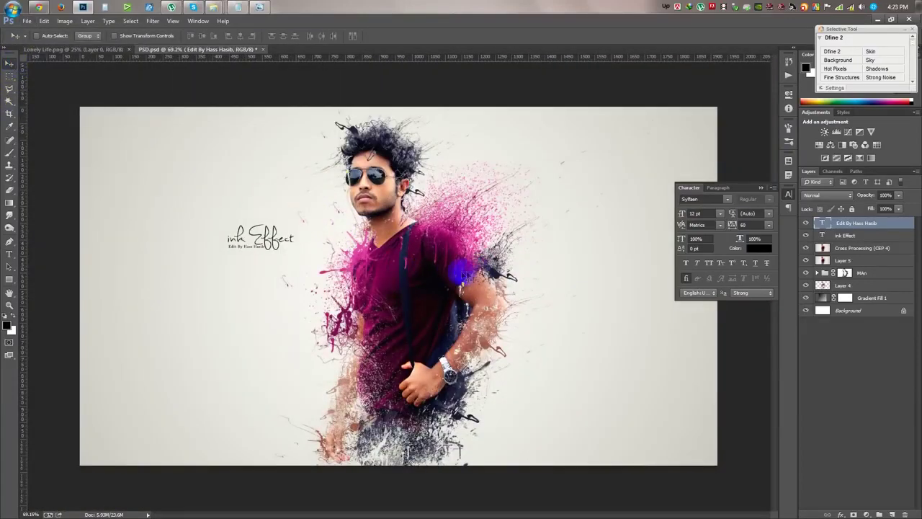